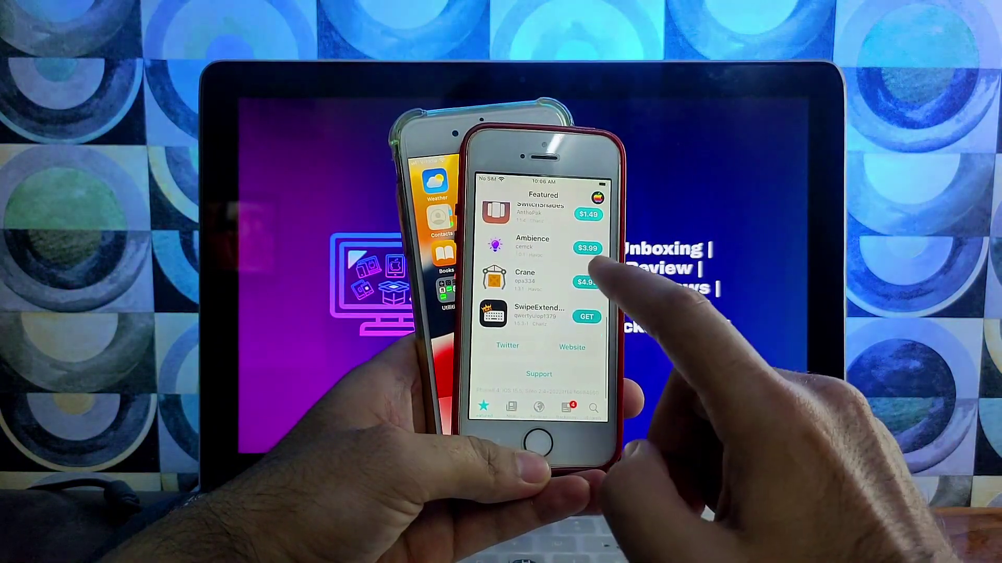
{"action": "scroll", "coordinate": [574, 271], "scroll_direction": "up", "scroll_amount": 10}
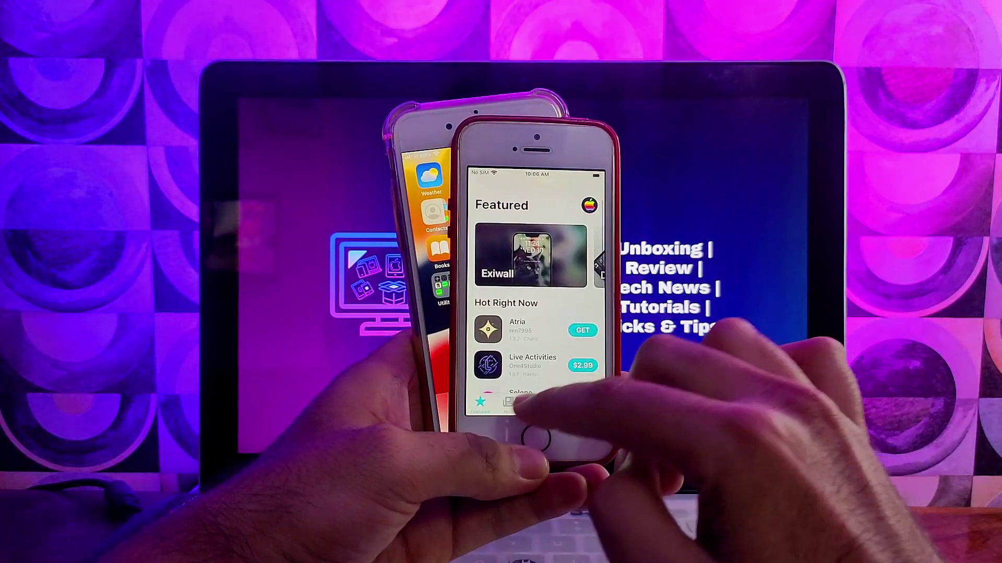
{"action": "left_click", "coordinate": [533, 402]}
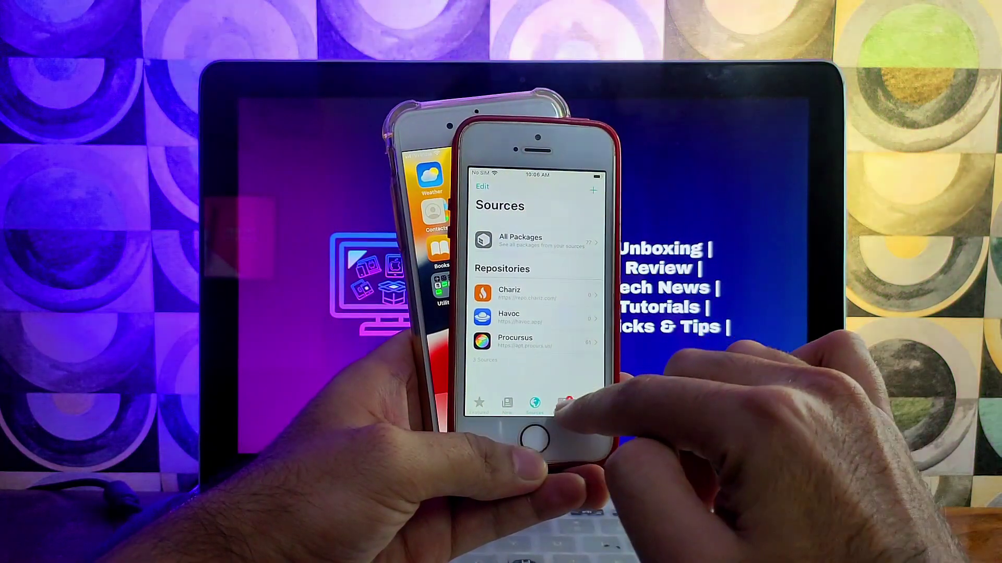
{"action": "left_click", "coordinate": [590, 403]}
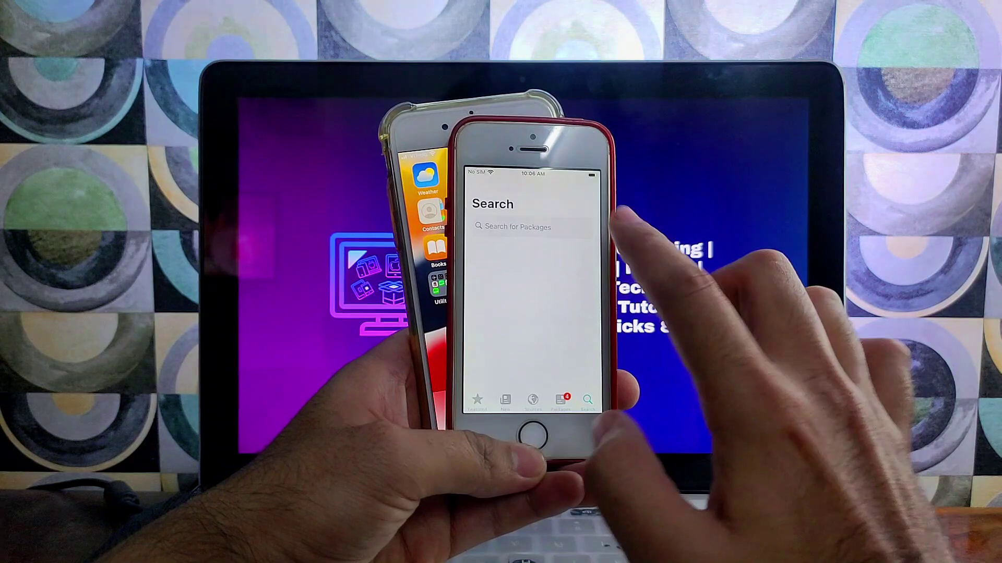
{"action": "left_click", "coordinate": [525, 227]}
{"action": "type", "text": "Snow"}
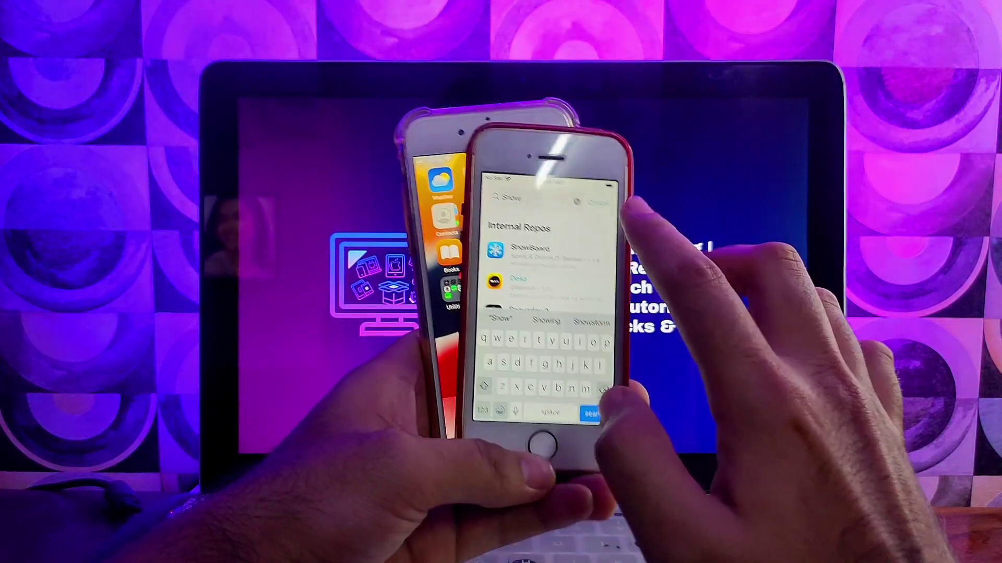
{"action": "left_click", "coordinate": [592, 198]}
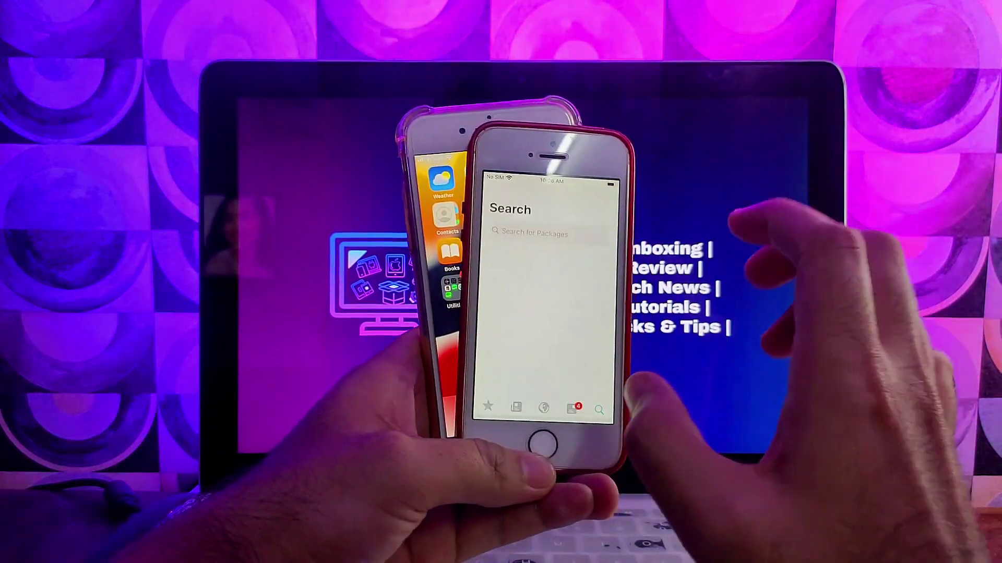
{"action": "left_click", "coordinate": [532, 440]}
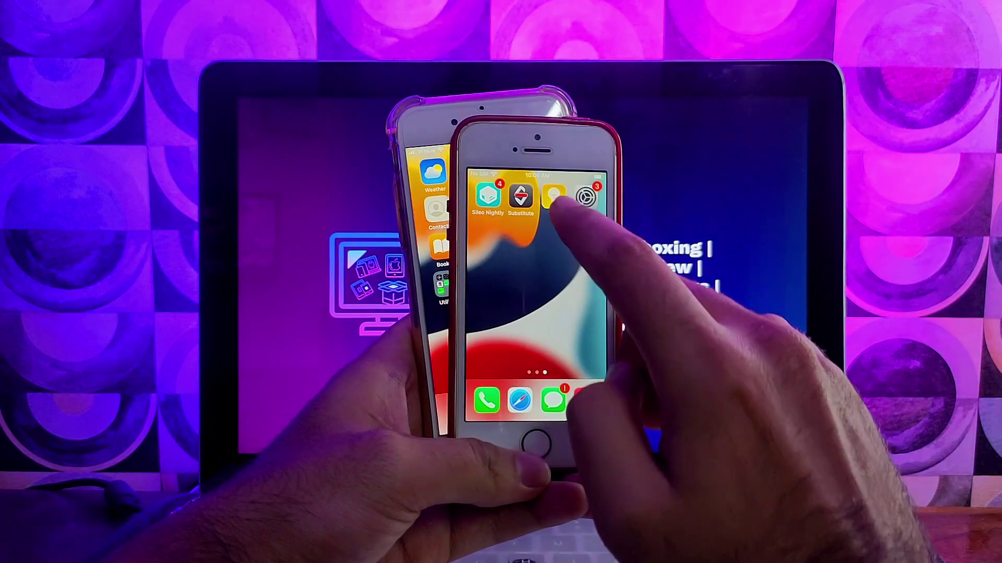
{"action": "left_click", "coordinate": [576, 219]}
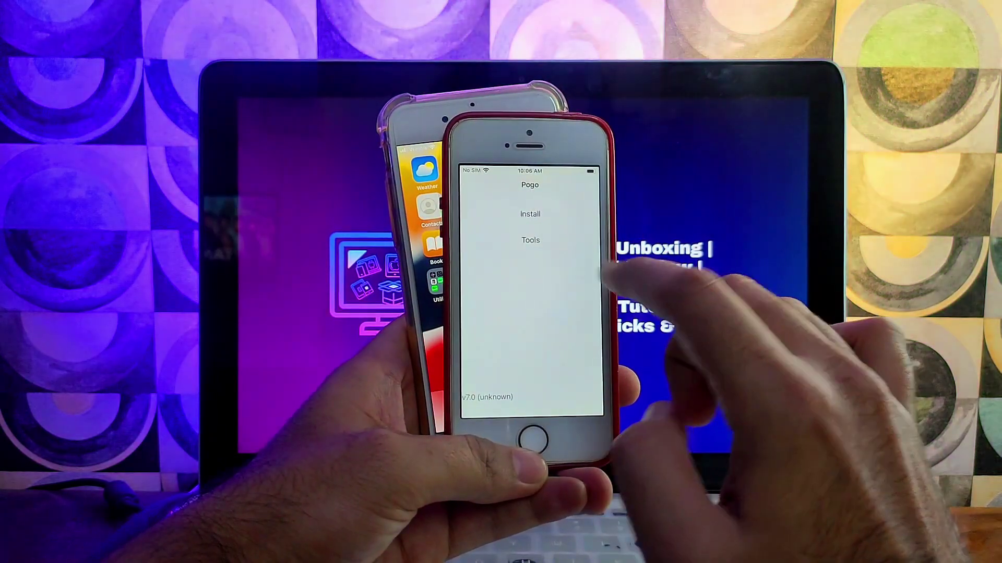
{"action": "left_click", "coordinate": [527, 451]}
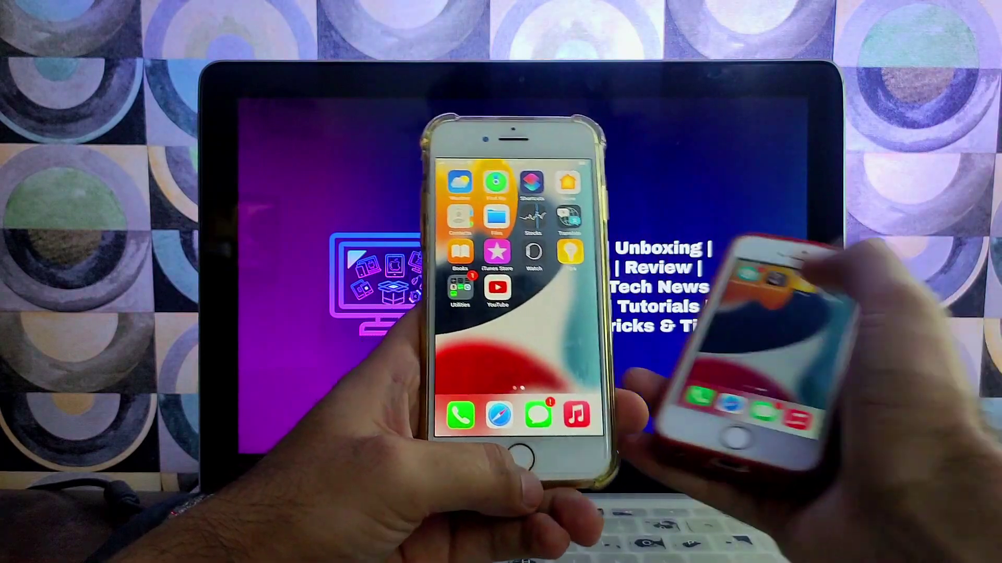
{"action": "left_click", "coordinate": [569, 252]}
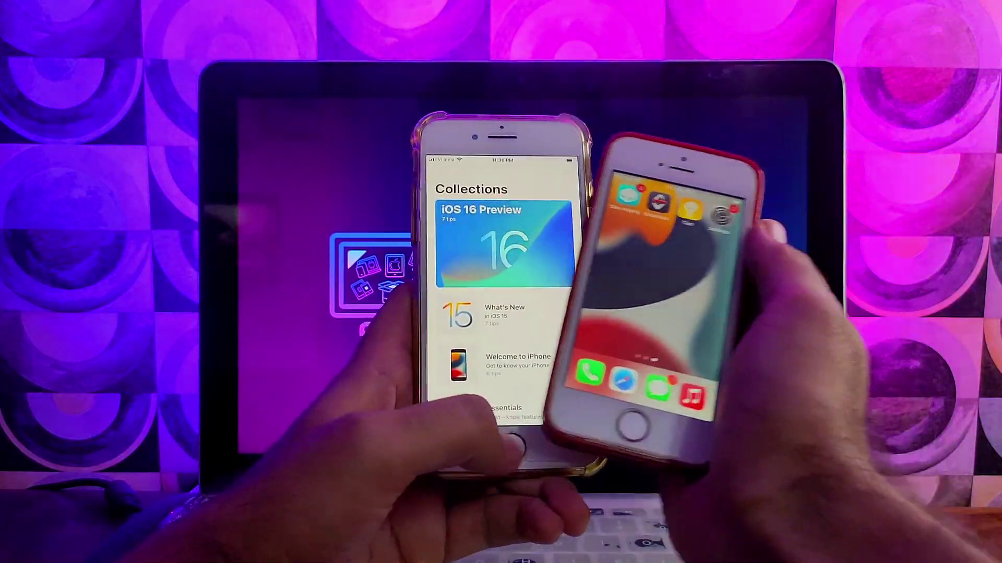
{"action": "left_click", "coordinate": [499, 450]}
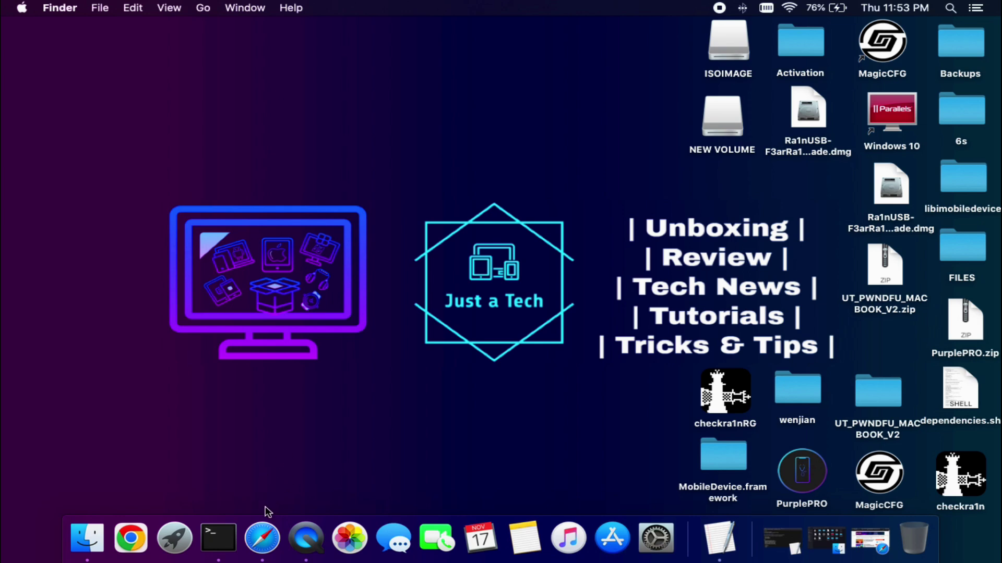
Switch to Safari, open the Telegram channel link on the Just a Tech blog, and look through the linked channels and groups
{"action": "left_click", "coordinate": [264, 525]}
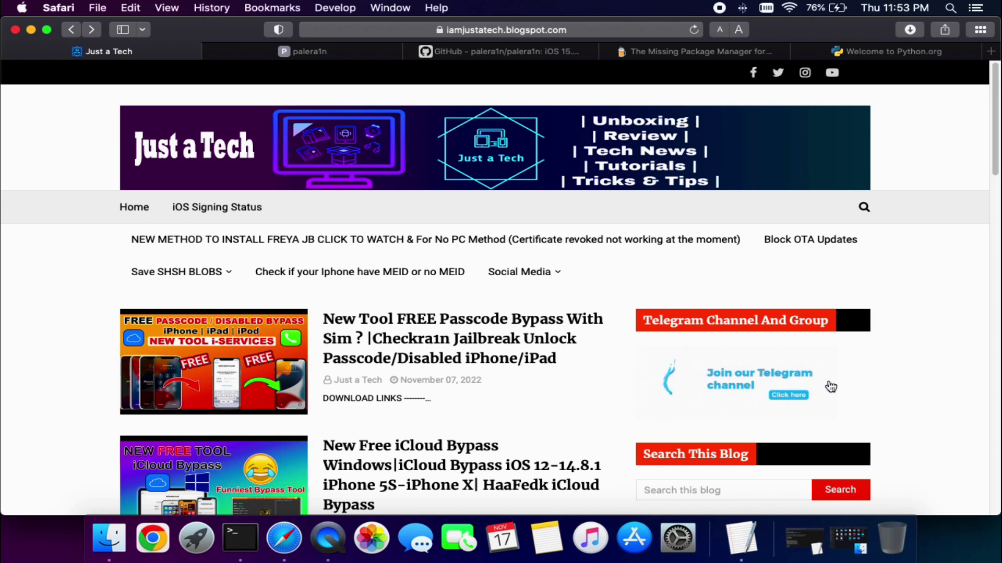
{"action": "left_click", "coordinate": [726, 385]}
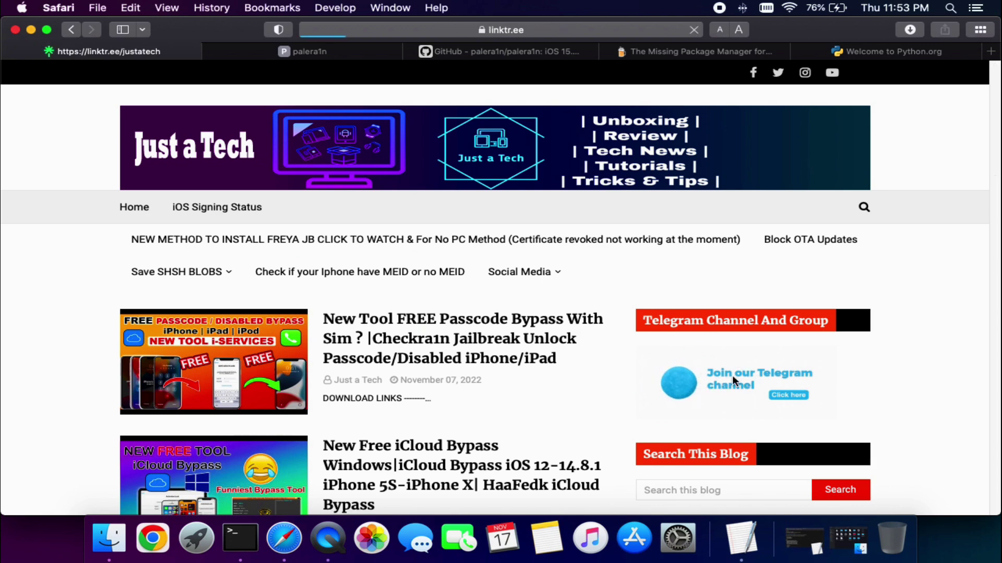
{"action": "scroll", "coordinate": [514, 303], "scroll_direction": "down", "scroll_amount": 4}
{"action": "scroll", "coordinate": [512, 334], "scroll_direction": "up", "scroll_amount": 4}
{"action": "scroll", "coordinate": [460, 365], "scroll_direction": "down", "scroll_amount": 5}
{"action": "scroll", "coordinate": [402, 373], "scroll_direction": "up", "scroll_amount": 5}
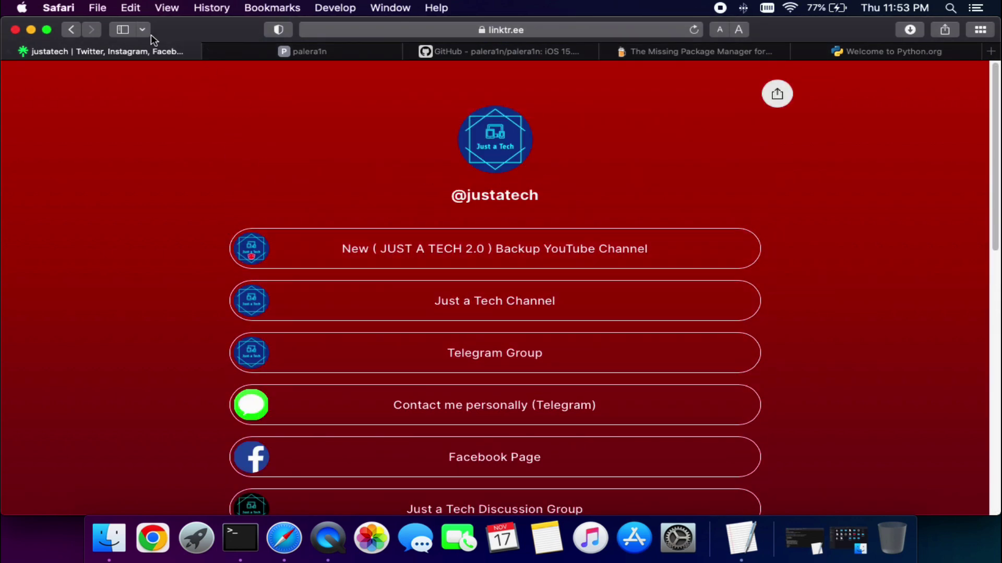
View the palera1n website and highlight its title and description text
{"action": "left_click", "coordinate": [239, 51]}
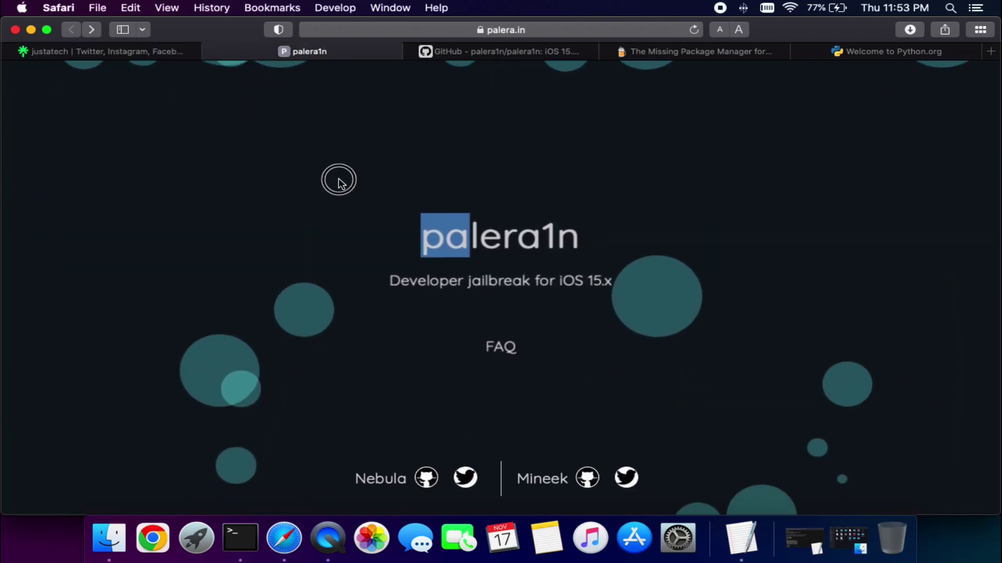
{"action": "left_click_drag", "start_coordinate": [329, 233], "coordinate": [391, 260]}
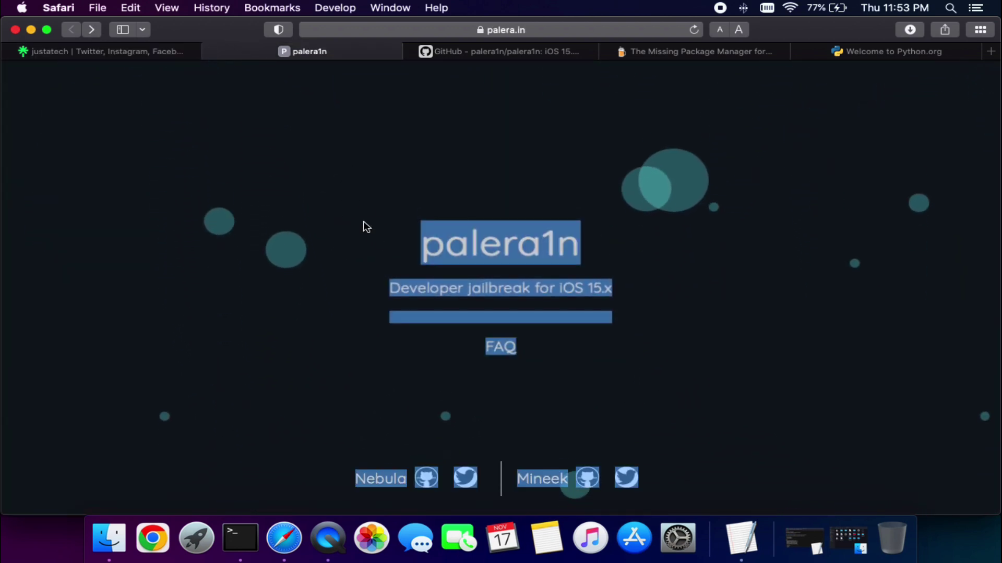
{"action": "left_click", "coordinate": [365, 227]}
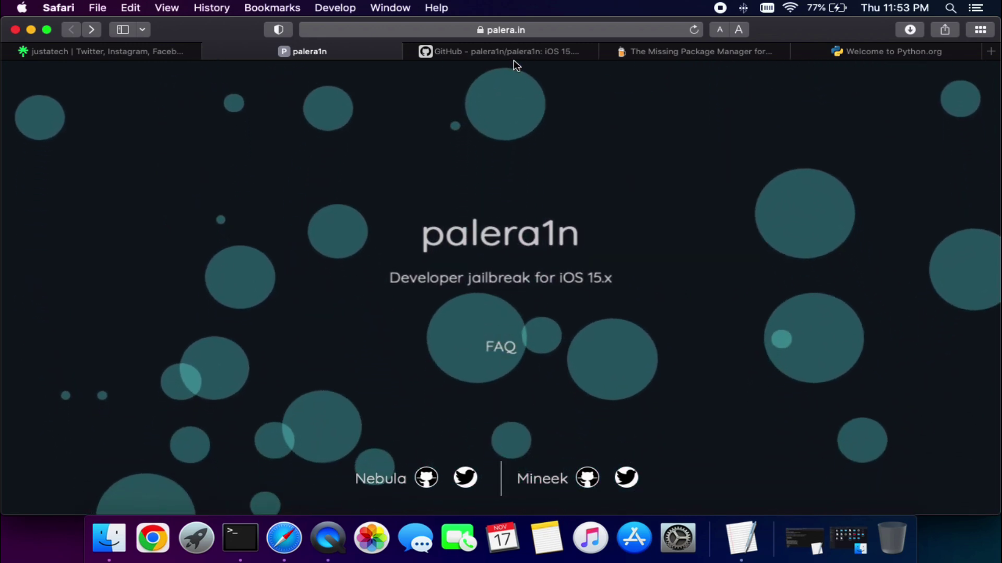
View the palera1n GitHub repository and highlight the project description in its About section
{"action": "left_click", "coordinate": [514, 57]}
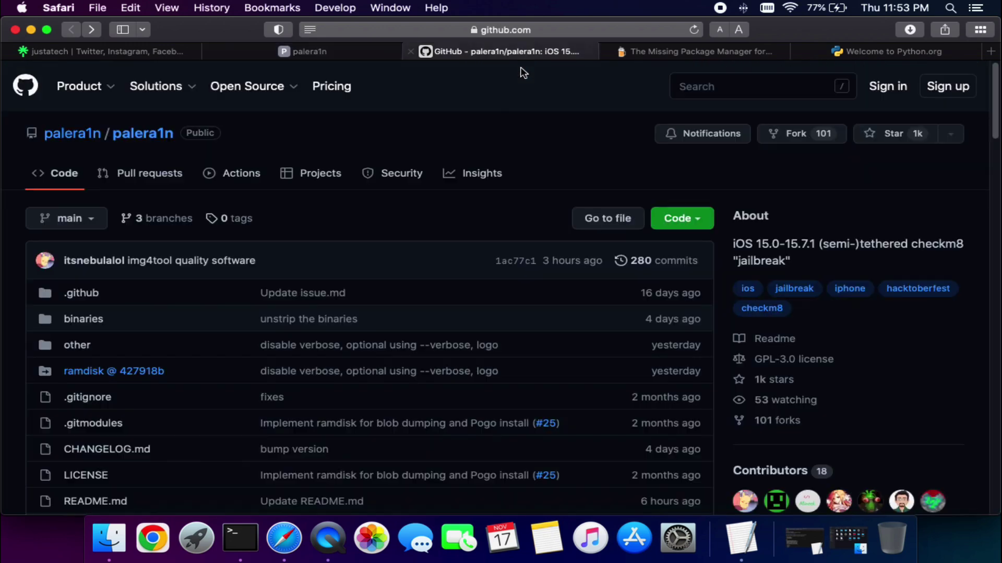
{"action": "left_click_drag", "start_coordinate": [797, 258], "coordinate": [740, 246]}
{"action": "left_click", "coordinate": [805, 253]}
Read through the palera1n README, including the help, Linux, warning and usage sections
{"action": "scroll", "coordinate": [354, 279], "scroll_direction": "down", "scroll_amount": 10}
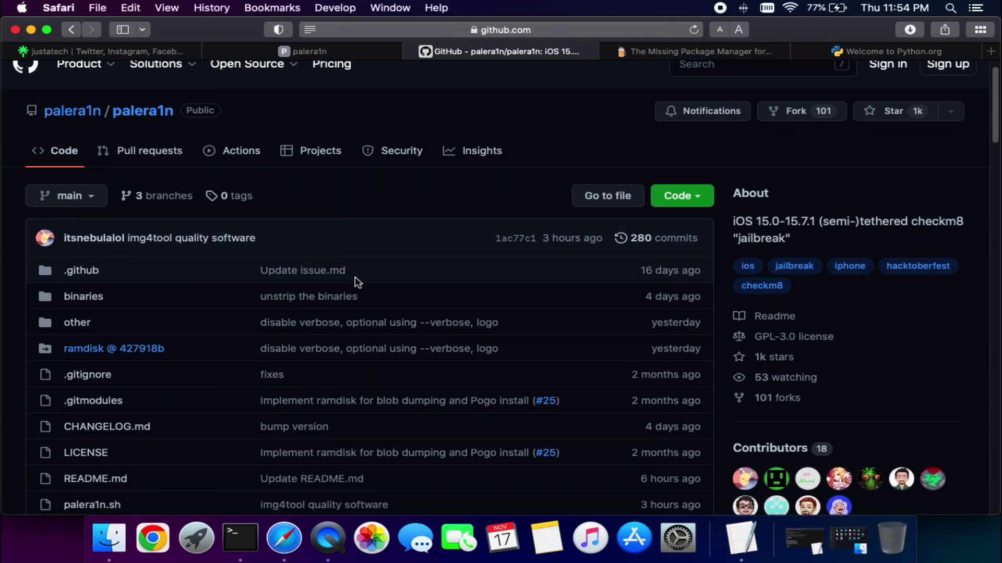
{"action": "scroll", "coordinate": [410, 250], "scroll_direction": "down", "scroll_amount": 3}
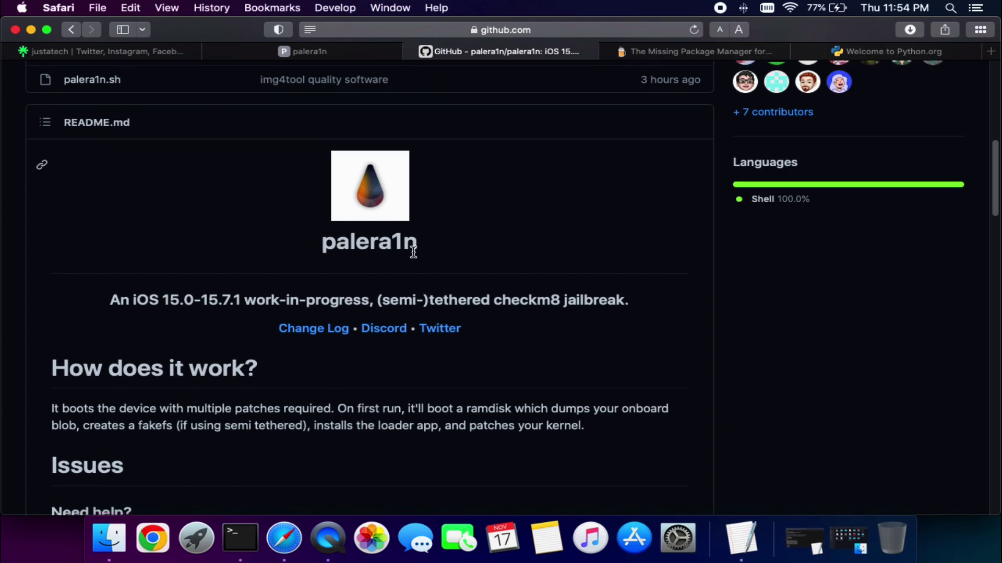
{"action": "scroll", "coordinate": [413, 255], "scroll_direction": "down", "scroll_amount": 10}
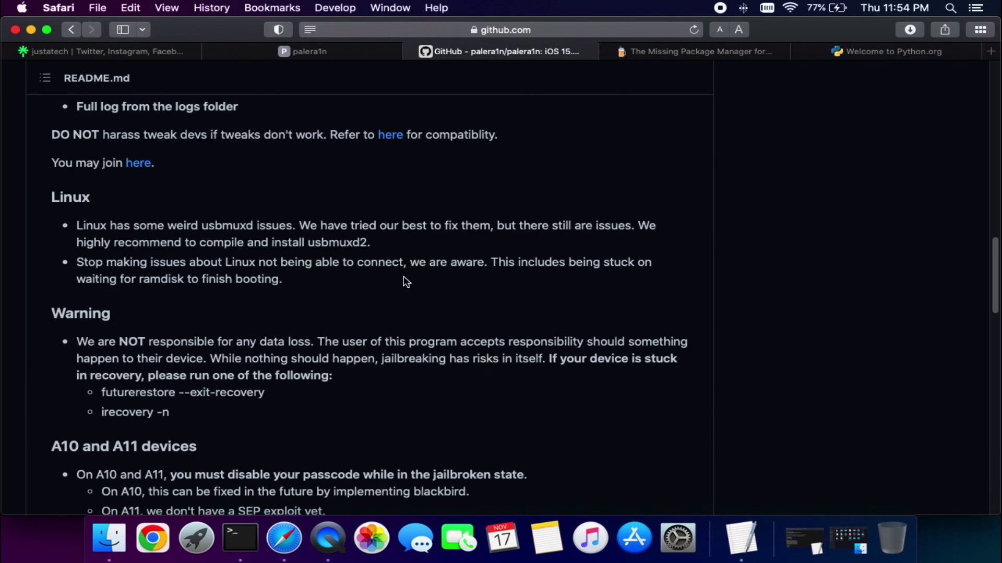
{"action": "scroll", "coordinate": [407, 277], "scroll_direction": "down", "scroll_amount": 13}
{"action": "scroll", "coordinate": [403, 278], "scroll_direction": "down", "scroll_amount": 10}
{"action": "scroll", "coordinate": [397, 266], "scroll_direction": "up", "scroll_amount": 8}
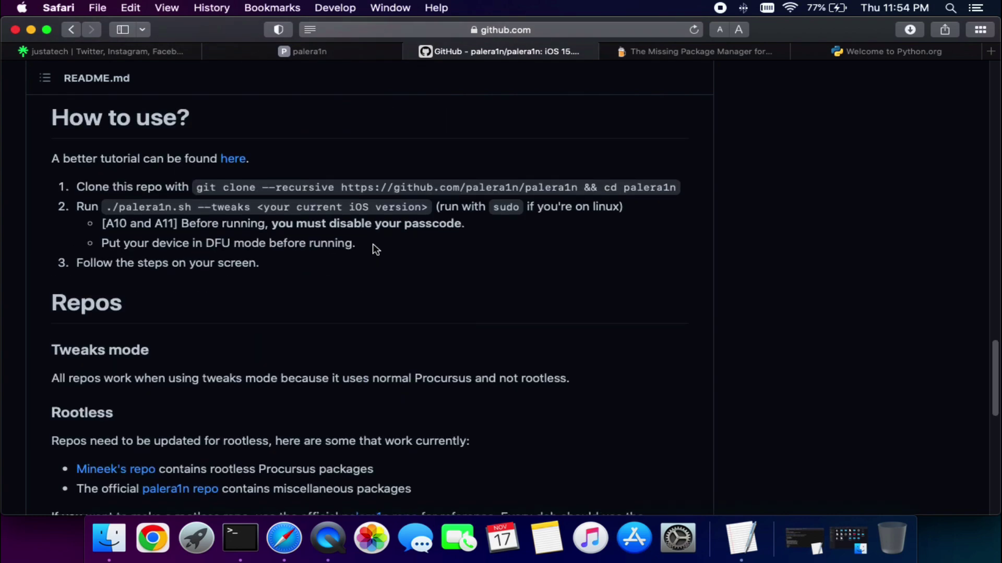
{"action": "scroll", "coordinate": [376, 249], "scroll_direction": "up", "scroll_amount": 7}
{"action": "scroll", "coordinate": [375, 241], "scroll_direction": "up", "scroll_amount": 20}
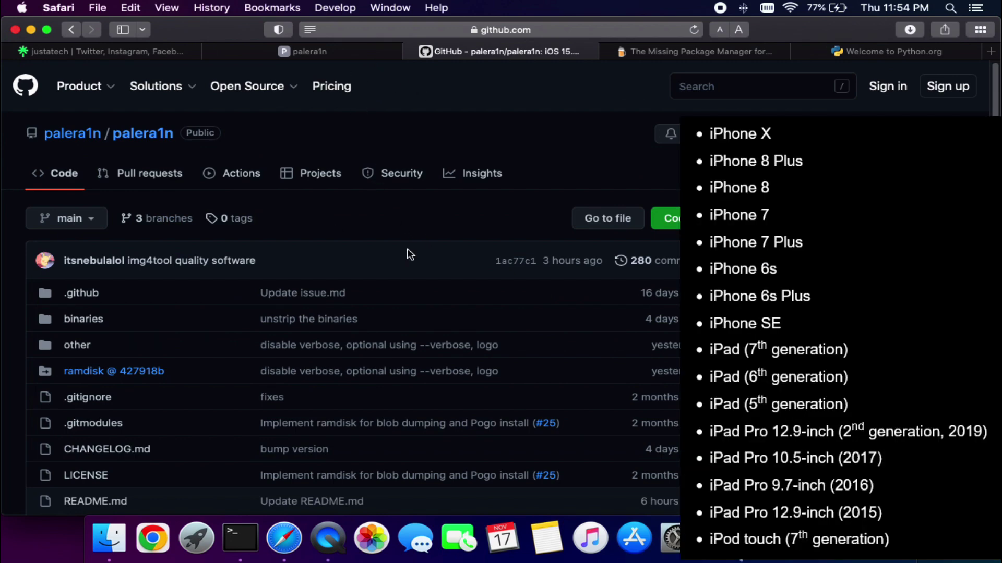
{"action": "scroll", "coordinate": [254, 221], "scroll_direction": "down", "scroll_amount": 15}
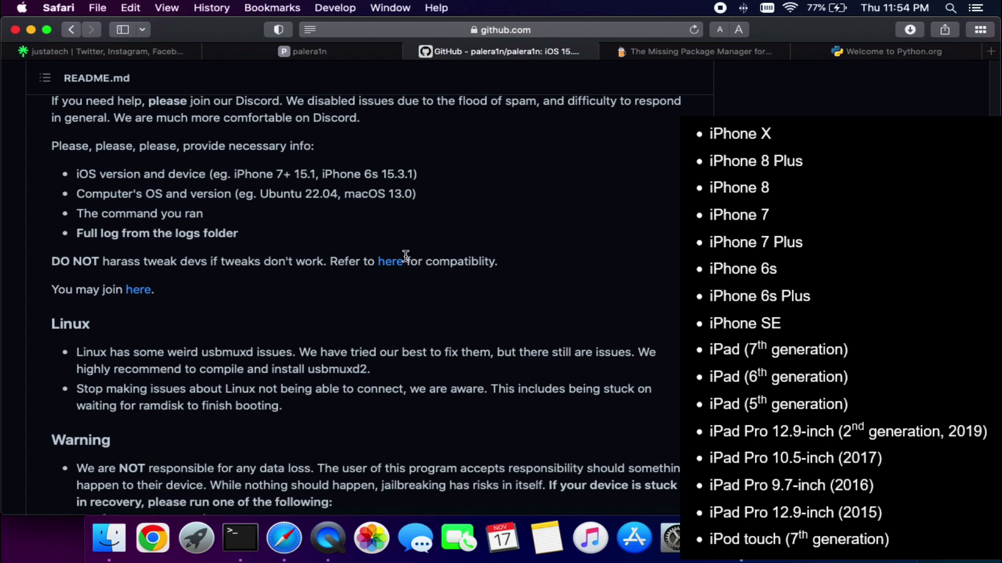
{"action": "scroll", "coordinate": [257, 216], "scroll_direction": "up", "scroll_amount": 2}
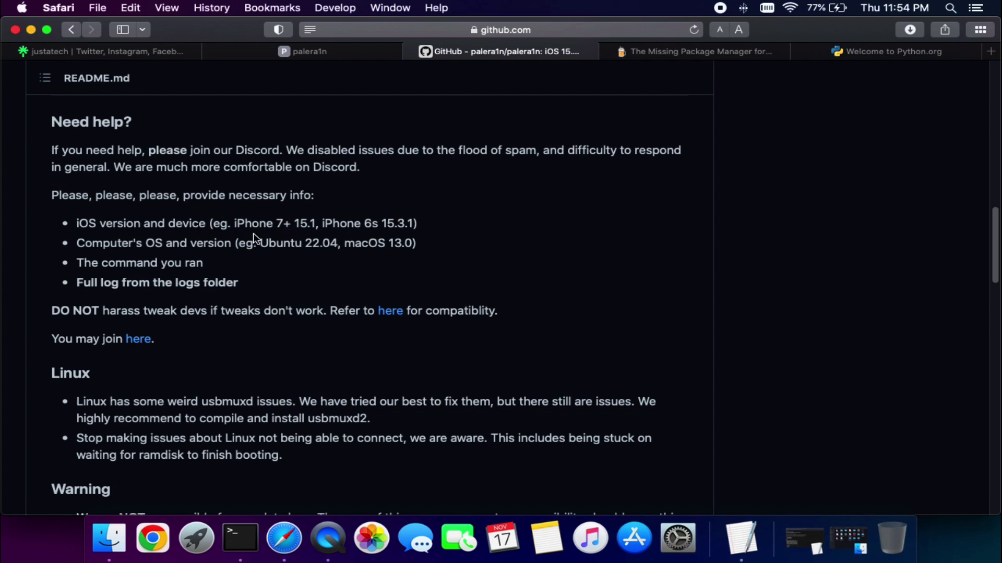
{"action": "scroll", "coordinate": [353, 324], "scroll_direction": "down", "scroll_amount": 5}
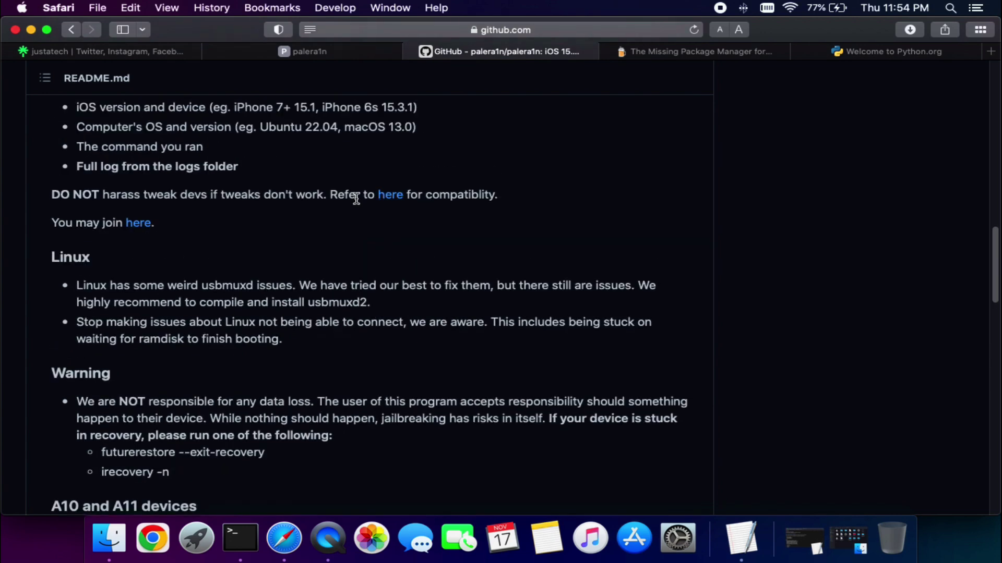
Open the README's tweak compatibility link in a new tab and look through the iOS 15 tweaks list
{"action": "right_click", "coordinate": [388, 200]}
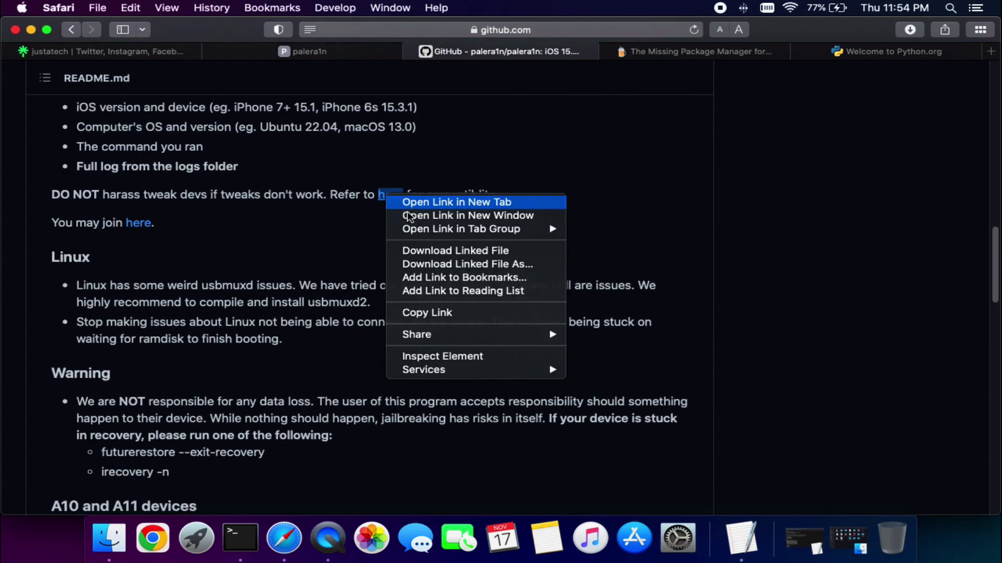
{"action": "left_click", "coordinate": [427, 199]}
{"action": "left_click", "coordinate": [558, 50]}
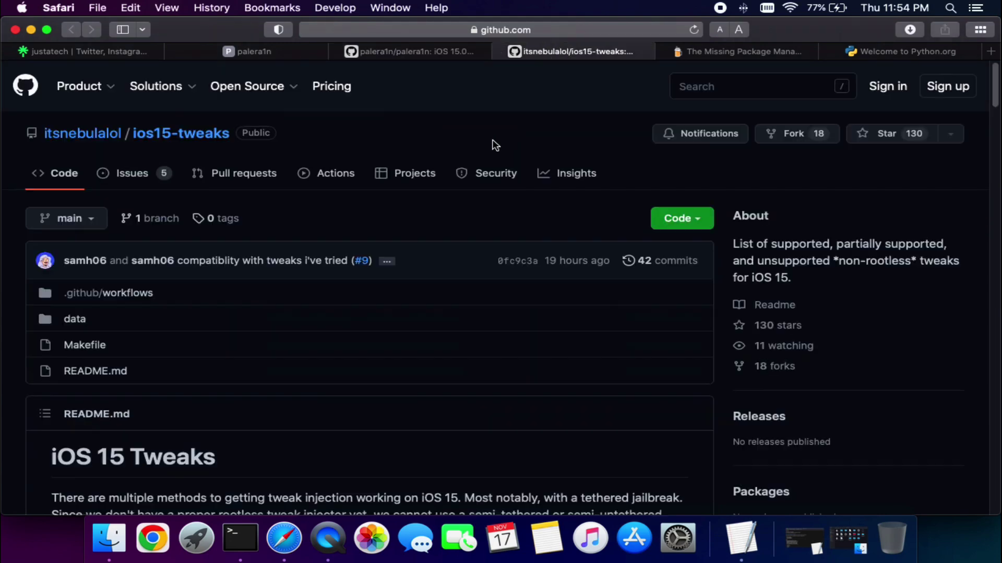
{"action": "scroll", "coordinate": [331, 248], "scroll_direction": "down", "scroll_amount": 15}
{"action": "scroll", "coordinate": [556, 256], "scroll_direction": "down", "scroll_amount": 15}
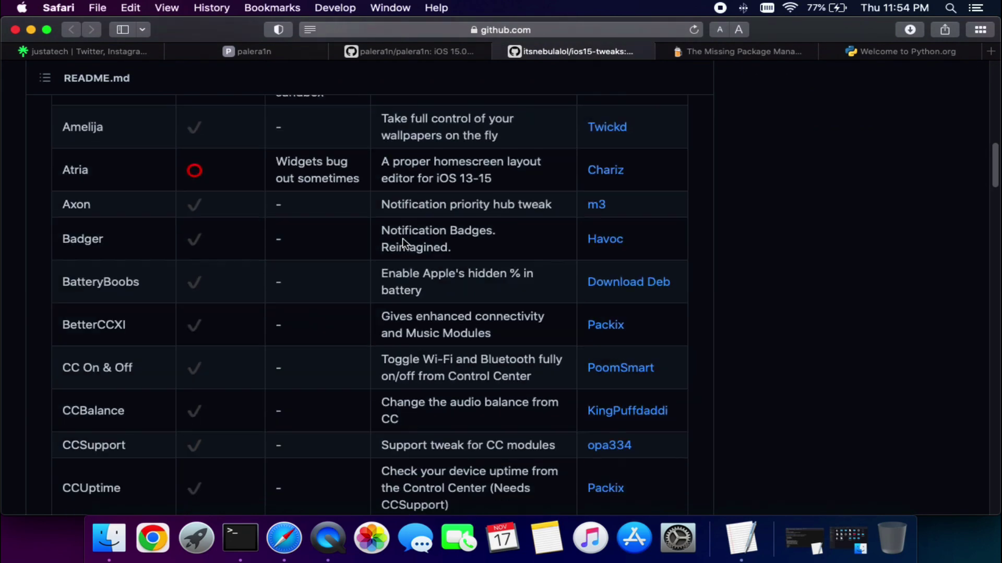
{"action": "scroll", "coordinate": [557, 258], "scroll_direction": "down", "scroll_amount": 15}
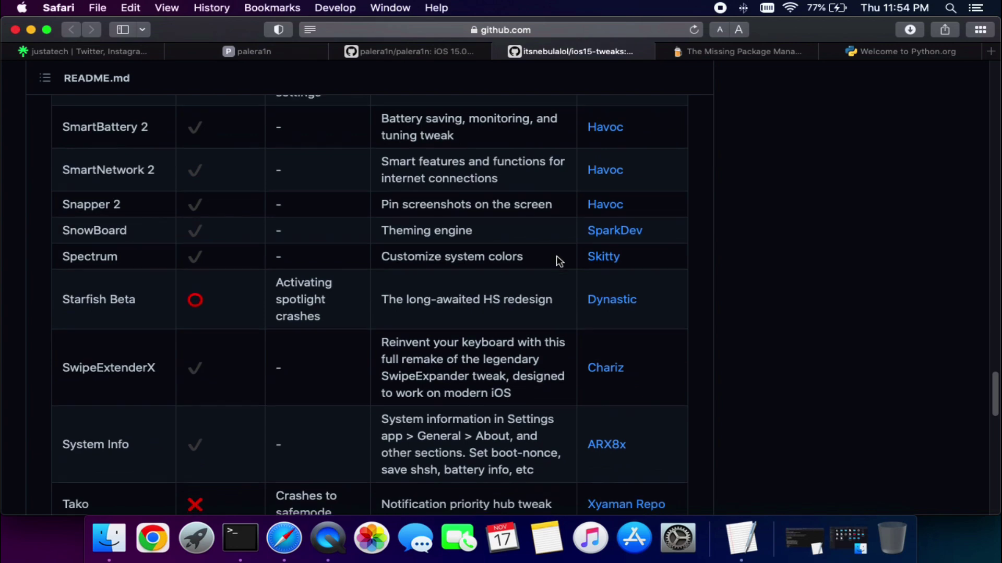
{"action": "scroll", "coordinate": [556, 251], "scroll_direction": "up", "scroll_amount": 20}
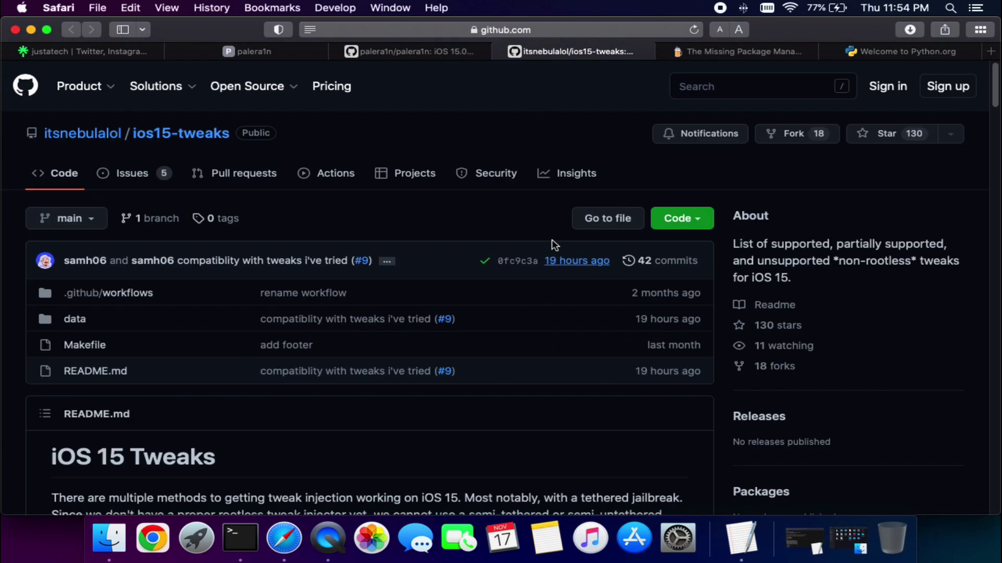
Return to the palera1n README and highlight the checkm8 device and iOS version requirements under Prerequisites
{"action": "left_click", "coordinate": [414, 51]}
{"action": "scroll", "coordinate": [115, 334], "scroll_direction": "down", "scroll_amount": 8}
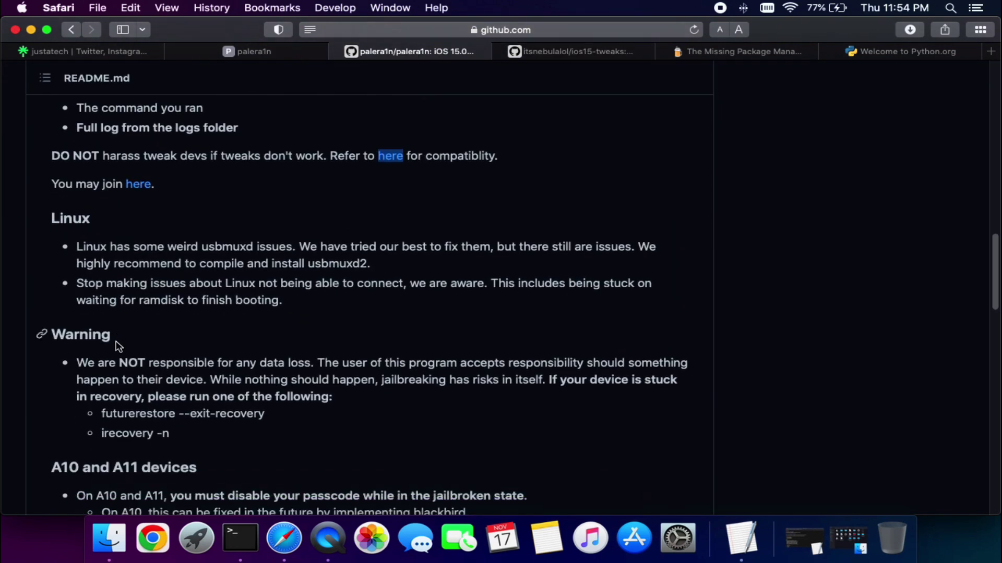
{"action": "left_click_drag", "start_coordinate": [230, 187], "coordinate": [35, 183]}
{"action": "left_click", "coordinate": [233, 246]}
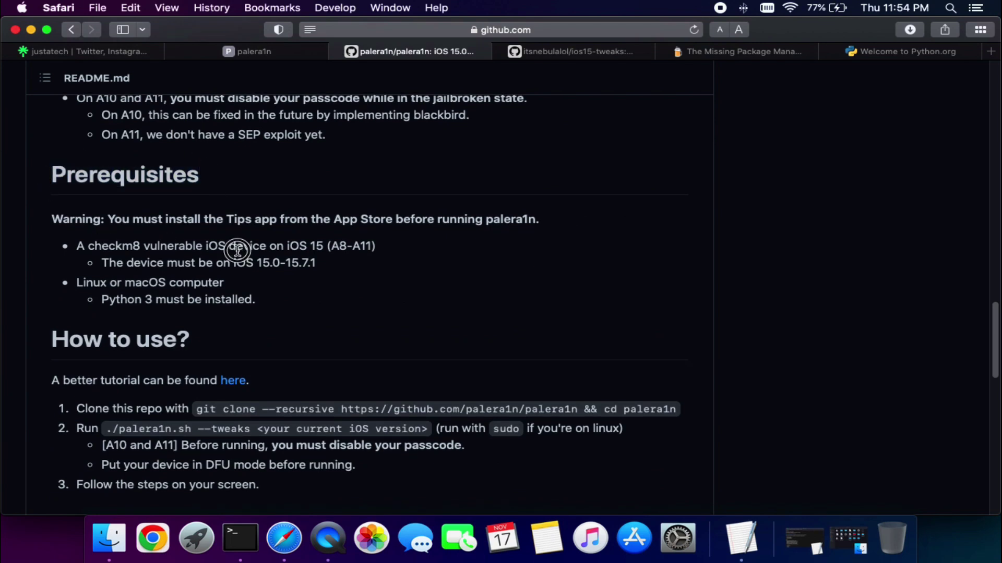
{"action": "left_click_drag", "start_coordinate": [384, 250], "coordinate": [40, 245]}
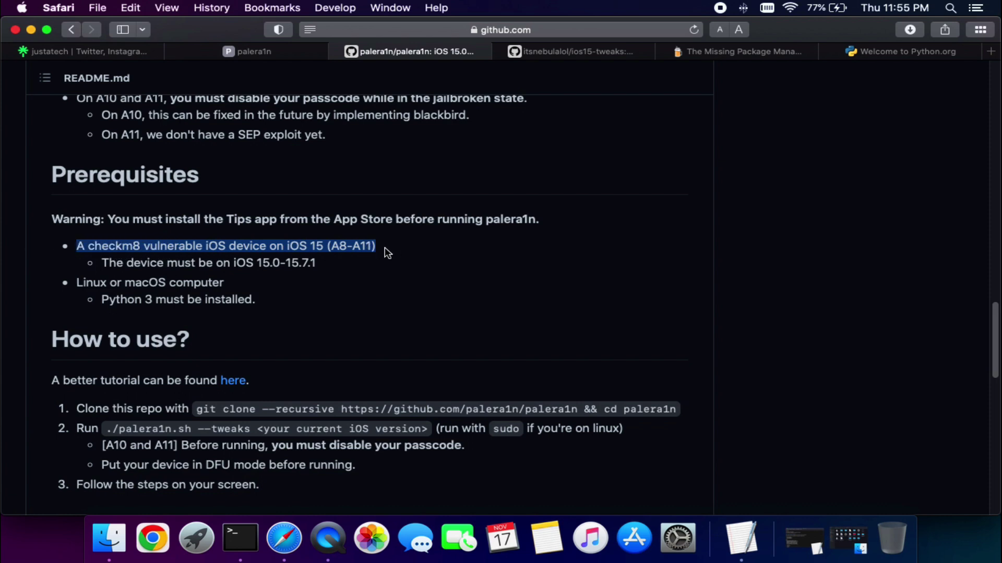
{"action": "left_click_drag", "start_coordinate": [319, 265], "coordinate": [72, 246]}
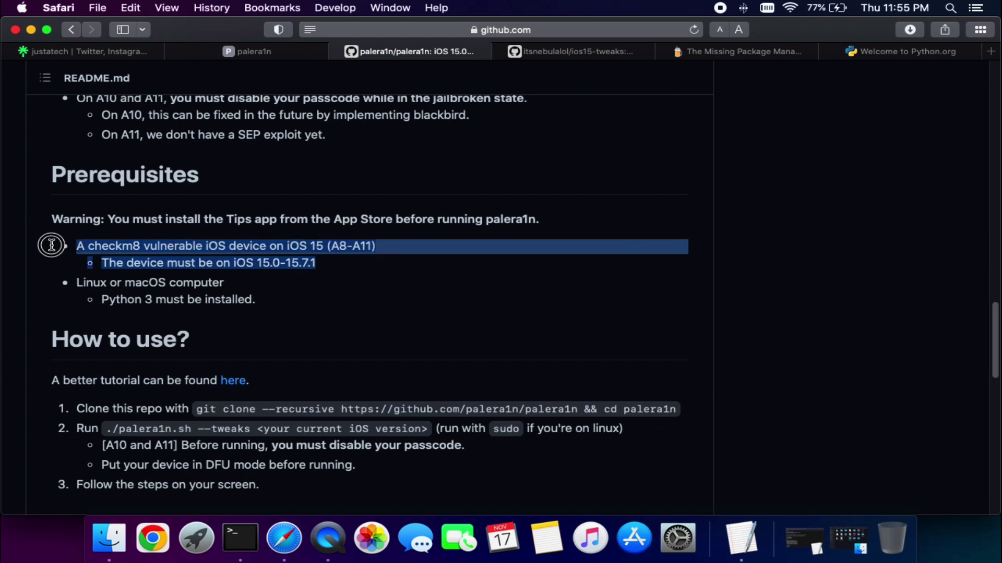
{"action": "left_click", "coordinate": [320, 266]}
Highlight the README's line about disabling the passcode on A10 and A11 devices
{"action": "scroll", "coordinate": [320, 266], "scroll_direction": "up", "scroll_amount": 1}
{"action": "scroll", "coordinate": [320, 266], "scroll_direction": "up", "scroll_amount": 5}
{"action": "left_click_drag", "start_coordinate": [203, 198], "coordinate": [532, 226]}
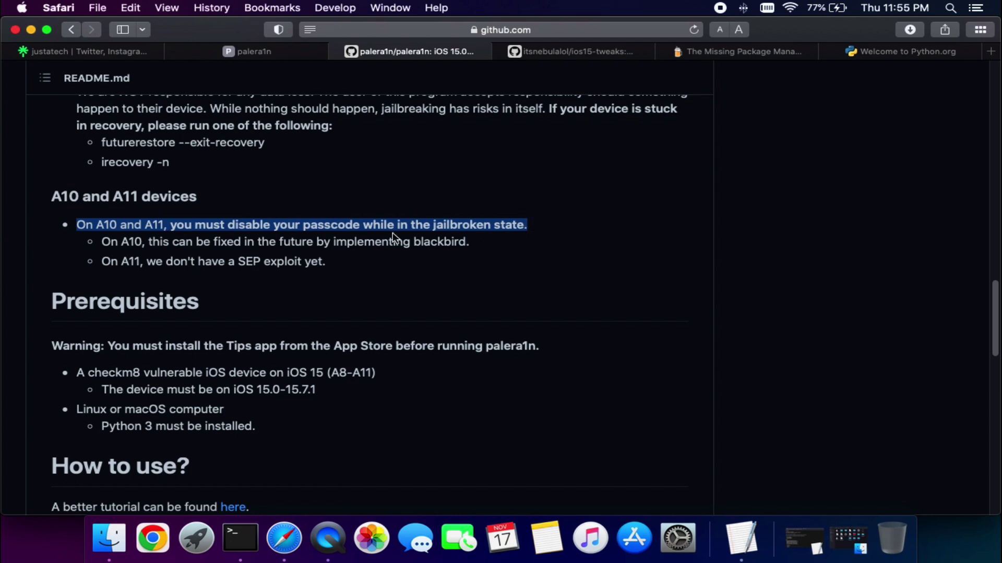
Highlight the README's notes on blackbird for A10 devices and the SEP exploit for A11 devices
{"action": "left_click_drag", "start_coordinate": [101, 243], "coordinate": [503, 240]}
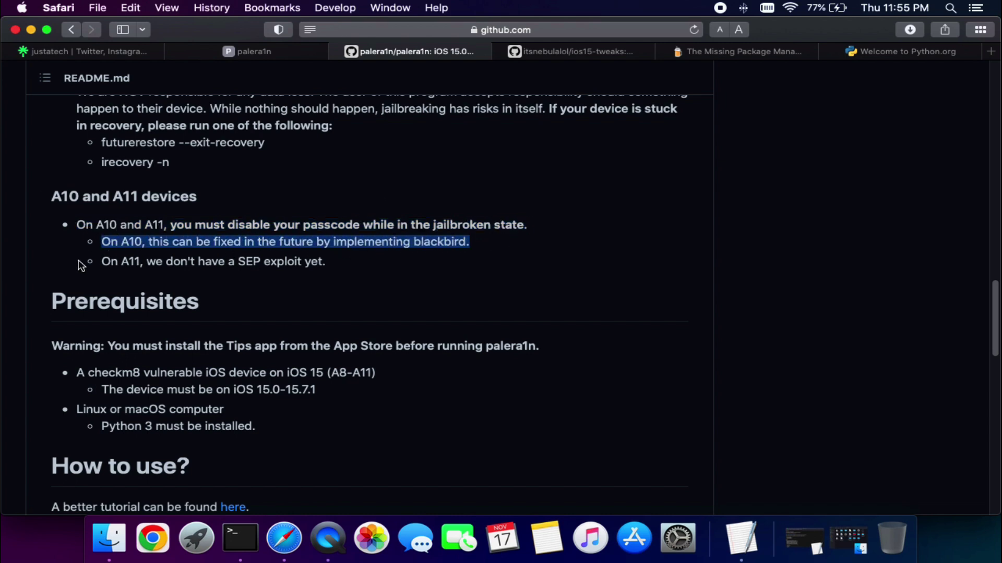
{"action": "left_click_drag", "start_coordinate": [110, 262], "coordinate": [344, 262]}
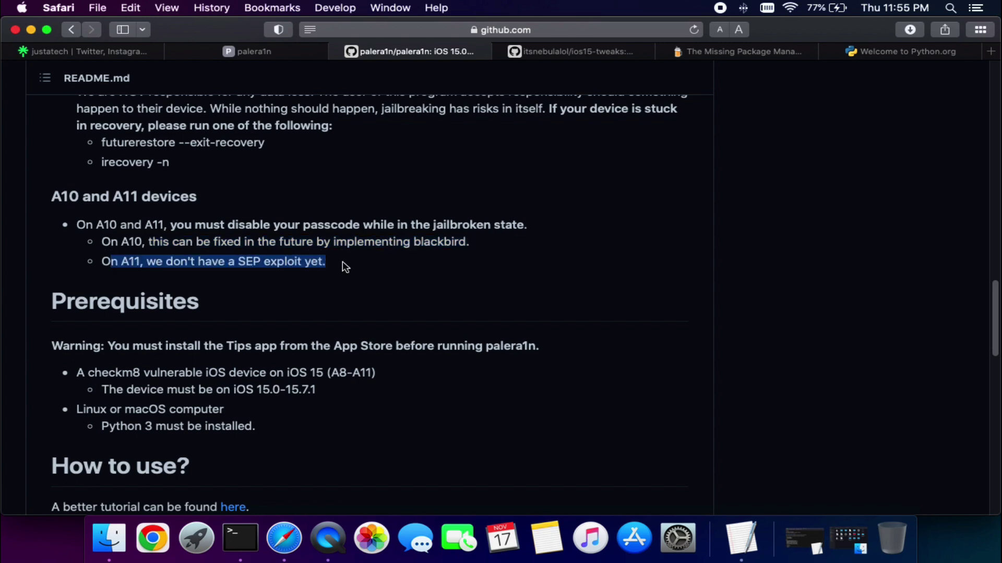
{"action": "left_click", "coordinate": [344, 267]}
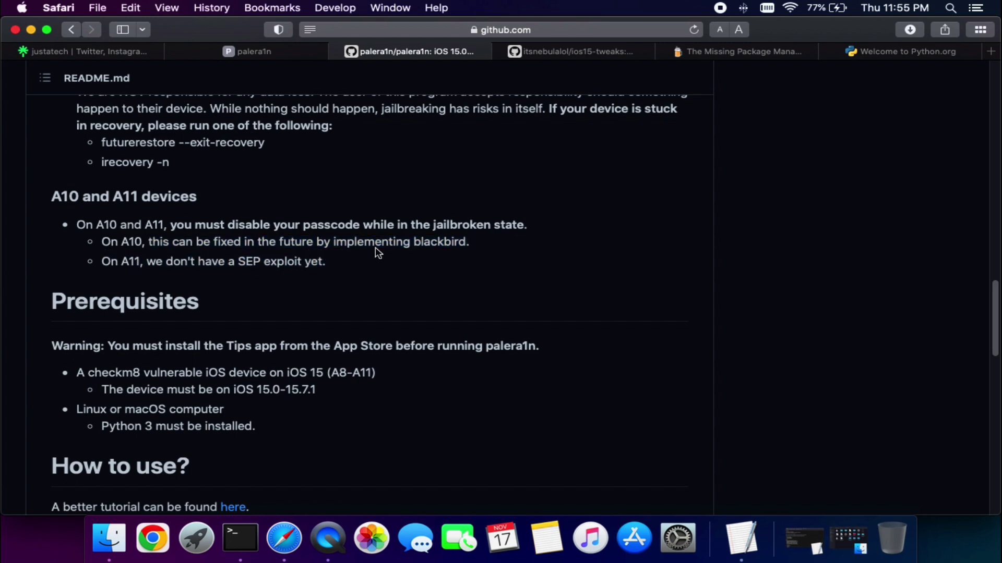
Review the README's How to use section, highlighting the git clone command and the A10 and A11 passcode instruction
{"action": "scroll", "coordinate": [340, 261], "scroll_direction": "down", "scroll_amount": 3}
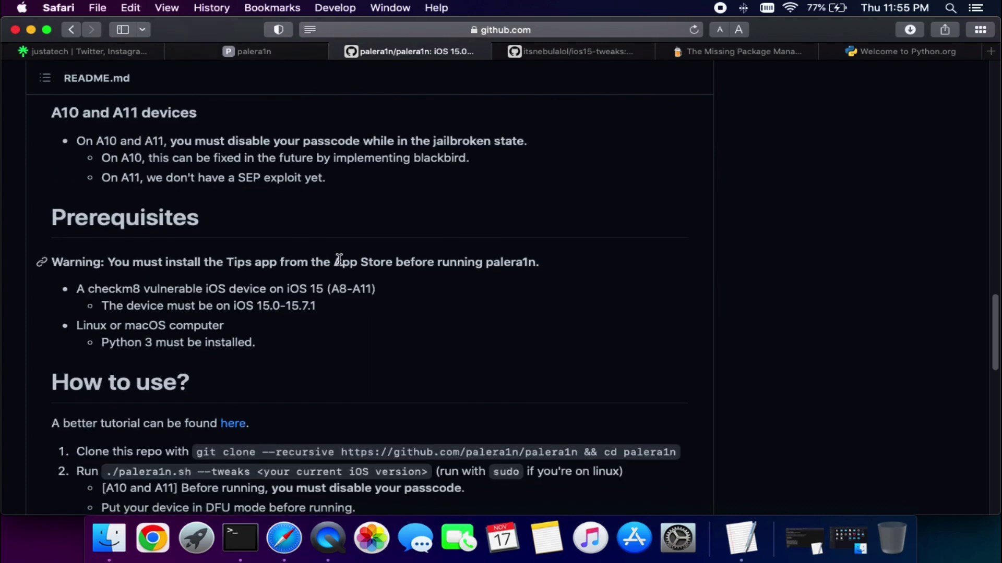
{"action": "scroll", "coordinate": [339, 259], "scroll_direction": "down", "scroll_amount": 2}
{"action": "scroll", "coordinate": [281, 420], "scroll_direction": "down", "scroll_amount": 5}
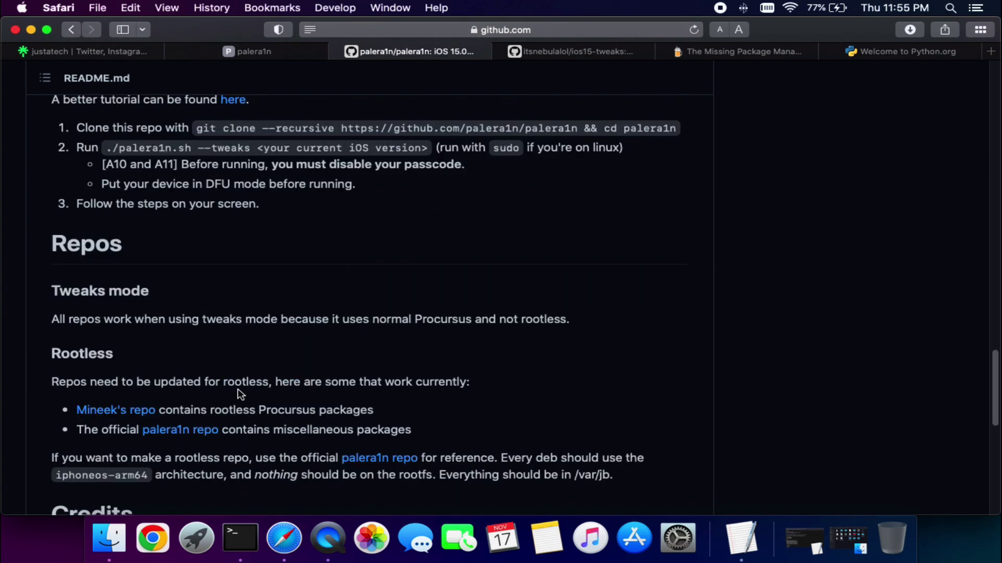
{"action": "scroll", "coordinate": [266, 409], "scroll_direction": "up", "scroll_amount": 1}
{"action": "mouse_move", "coordinate": [201, 154]}
{"action": "left_mouse_down"}
{"action": "mouse_move", "coordinate": [626, 154]}
{"action": "mouse_move", "coordinate": [618, 154]}
{"action": "left_mouse_up"}
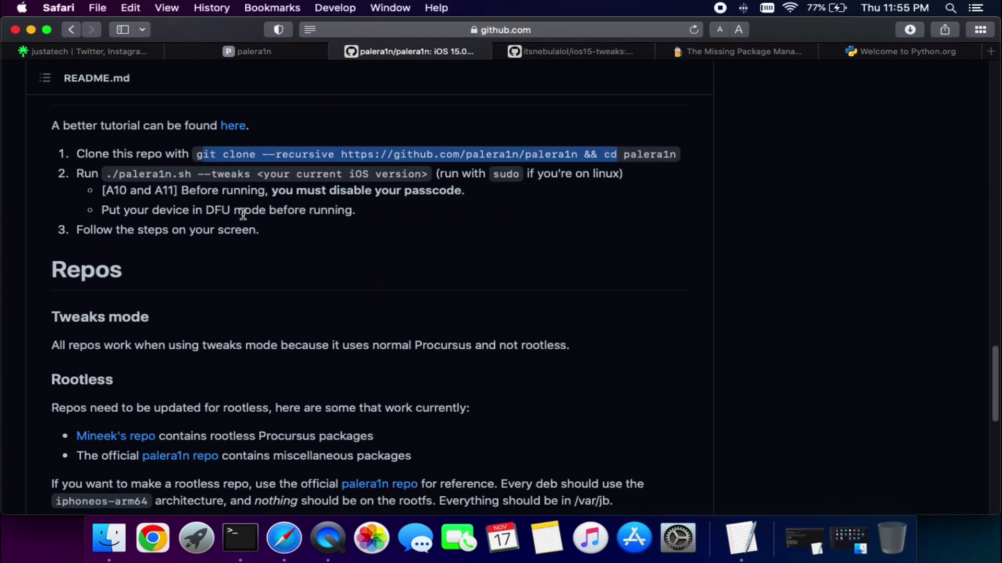
{"action": "mouse_move", "coordinate": [482, 191]}
{"action": "left_mouse_down"}
{"action": "mouse_move", "coordinate": [75, 192]}
{"action": "mouse_move", "coordinate": [99, 192]}
{"action": "left_mouse_up"}
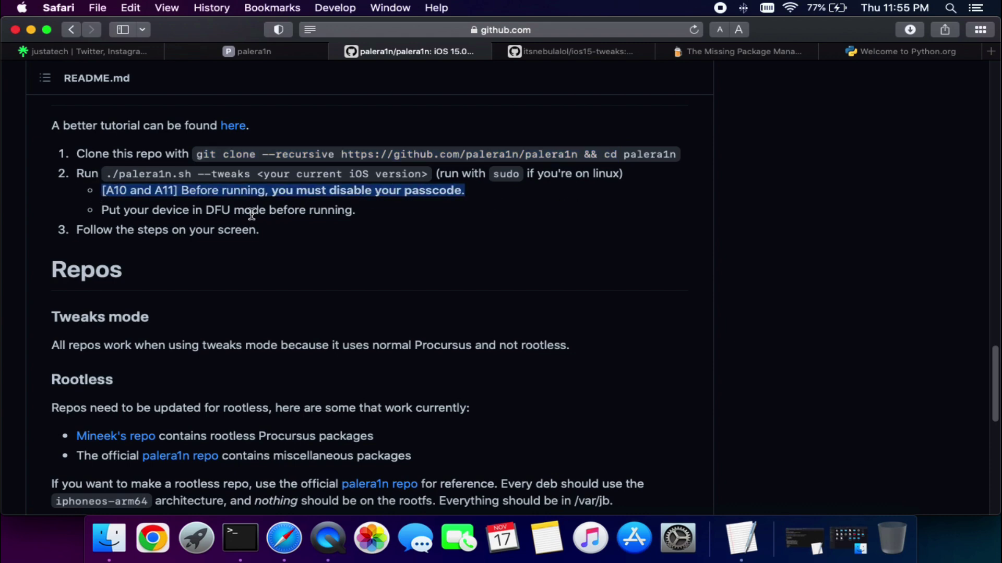
{"action": "scroll", "coordinate": [246, 242], "scroll_direction": "up", "scroll_amount": 10}
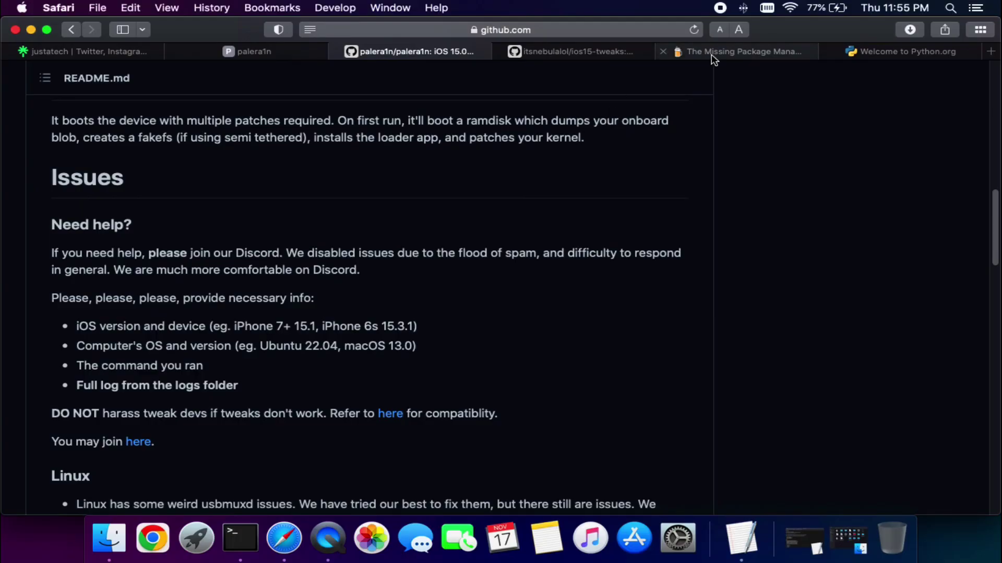
Switch to the Homebrew page and copy its install command
{"action": "left_click", "coordinate": [713, 55]}
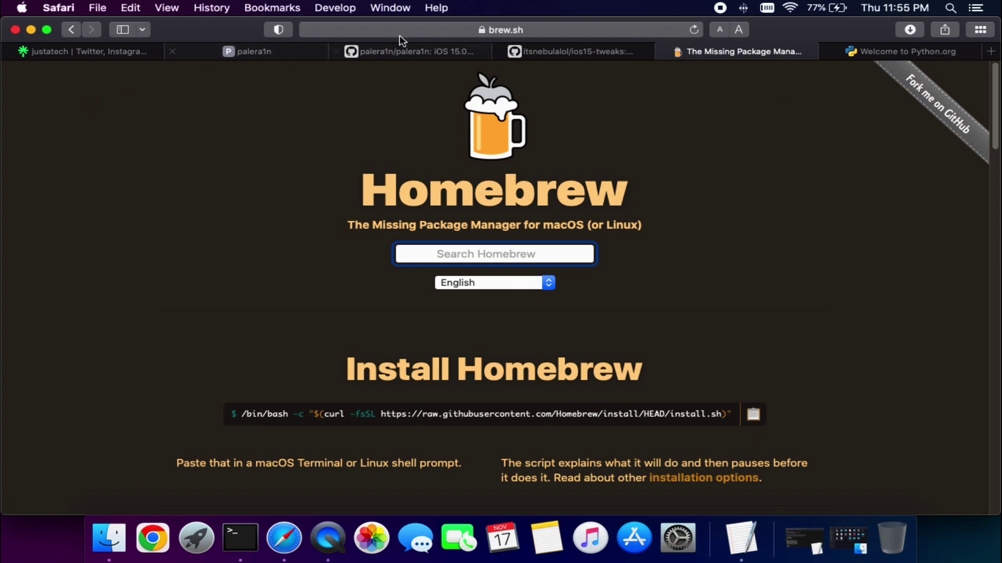
{"action": "scroll", "coordinate": [662, 360], "scroll_direction": "down", "scroll_amount": 5}
{"action": "left_click", "coordinate": [750, 265]}
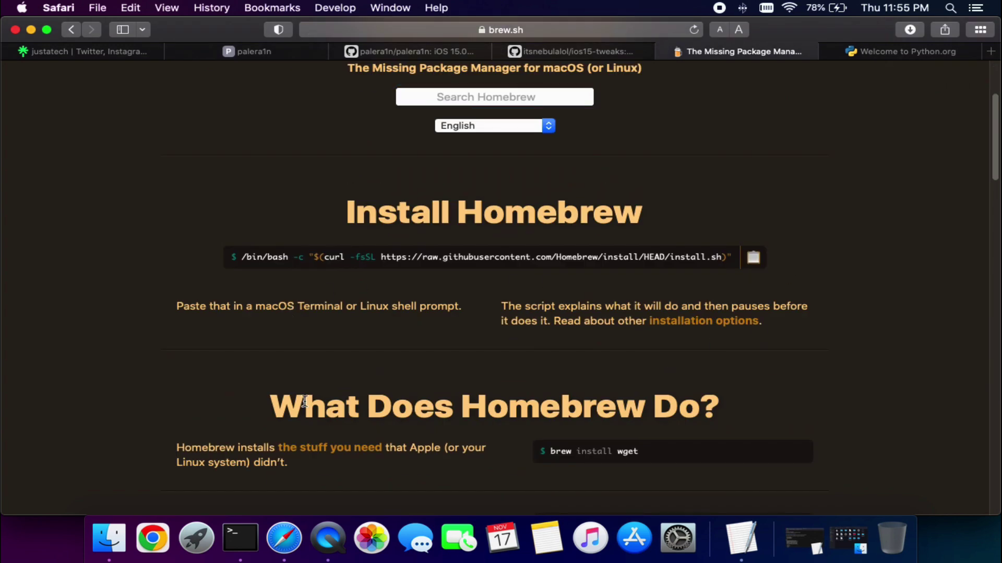
Run the copied Homebrew install script in Terminal and let the installation continue
{"action": "left_click", "coordinate": [251, 534]}
{"action": "right_click", "coordinate": [412, 201]}
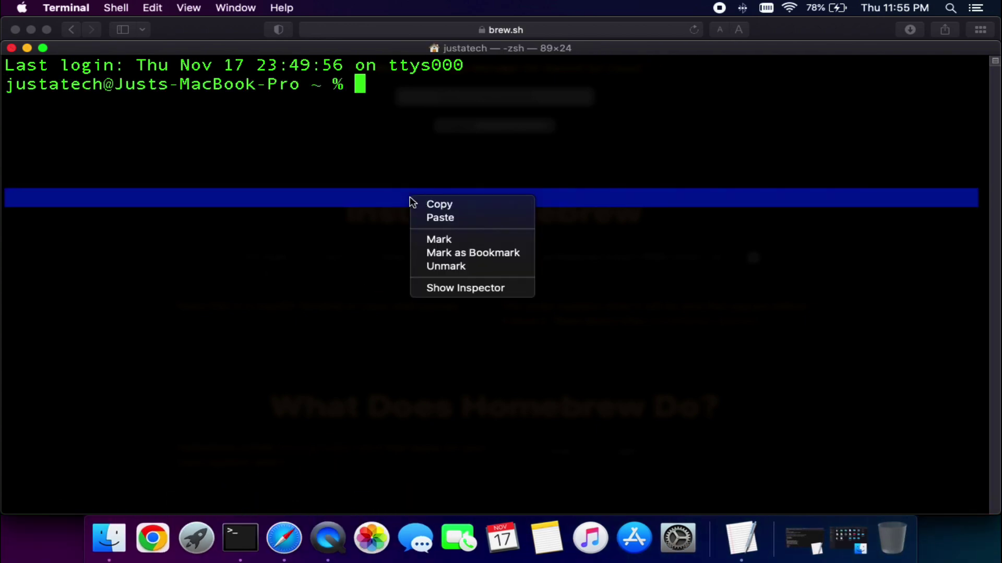
{"action": "left_click", "coordinate": [451, 218]}
{"action": "key", "text": "Return"}
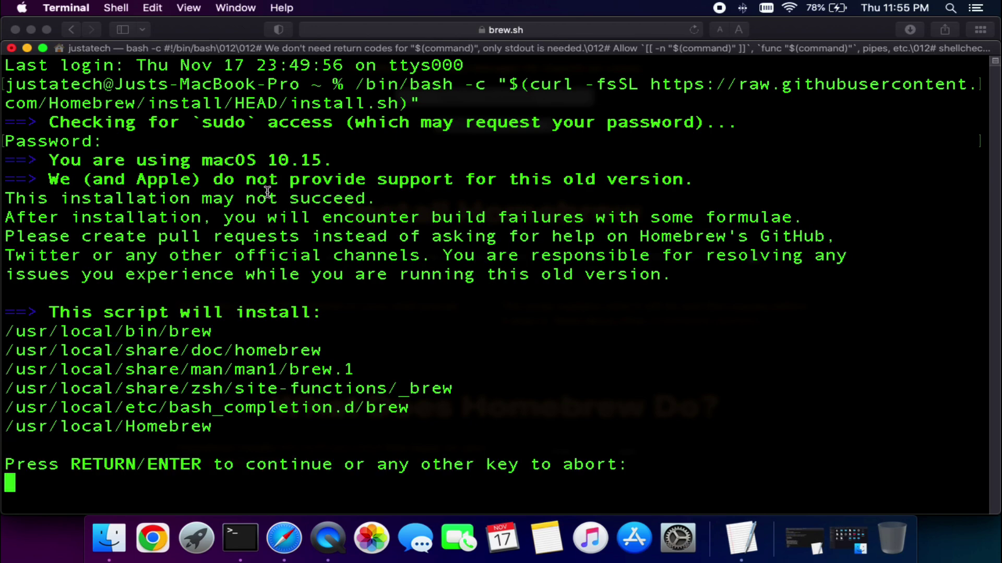
{"action": "key", "text": "Return"}
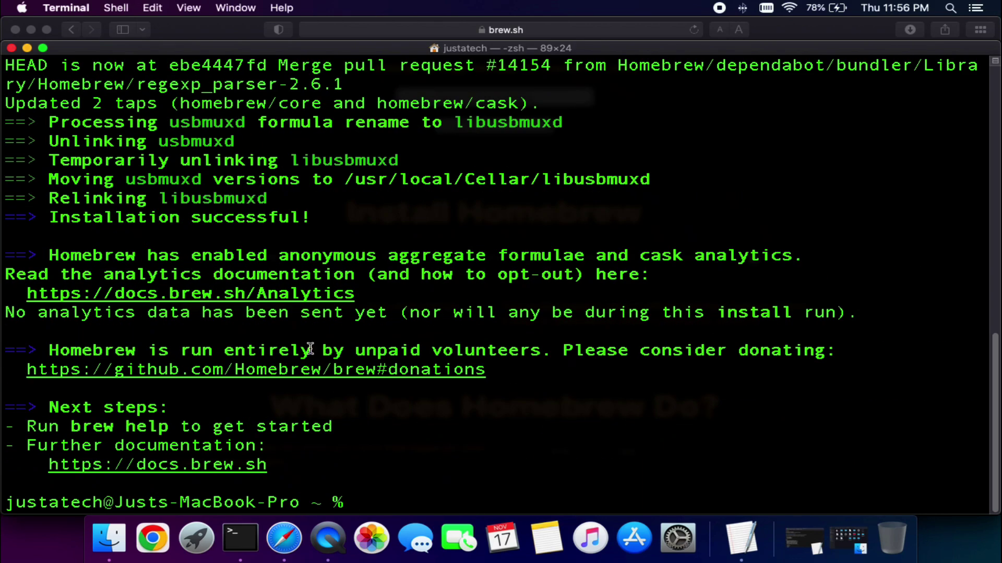
Open the palera1n mac notes in TextEdit and highlight the installation error fix, sudo chown -R $(whoami) /usr/local/Cellar
{"action": "left_click_drag", "start_coordinate": [356, 484], "coordinate": [440, 409]}
{"action": "left_click", "coordinate": [743, 529]}
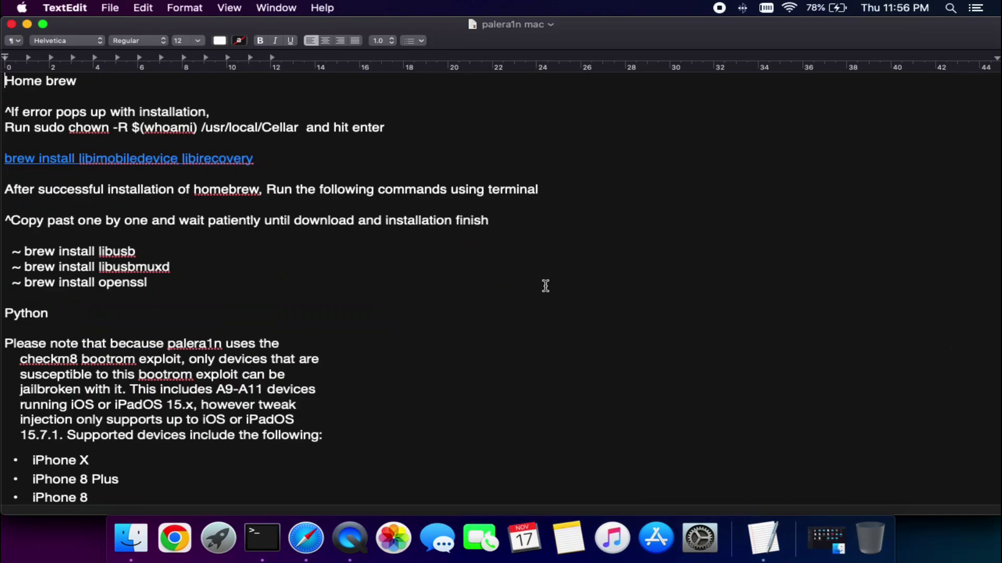
{"action": "triple_click", "coordinate": [5, 83]}
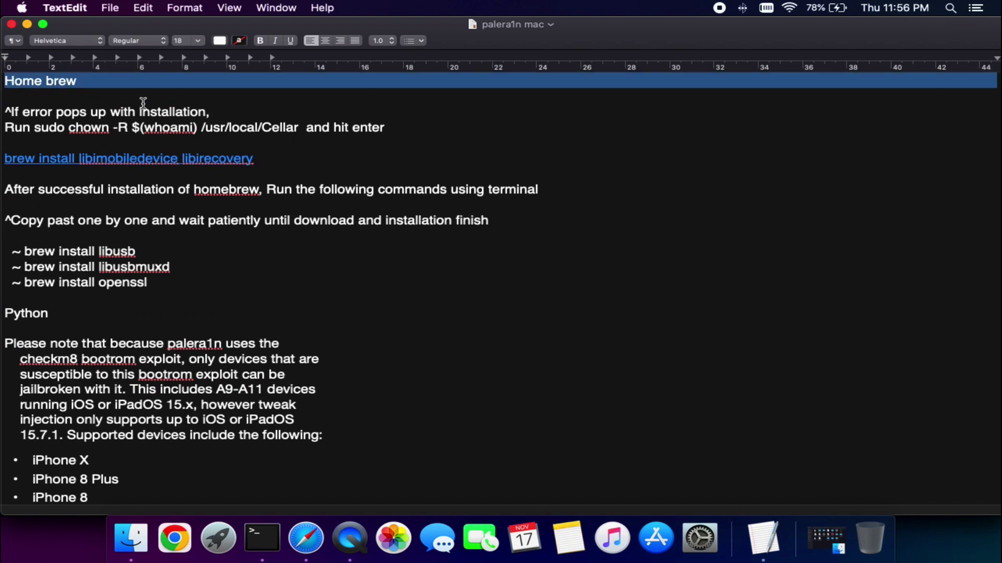
{"action": "left_click_drag", "start_coordinate": [232, 113], "coordinate": [4, 113]}
{"action": "mouse_move", "coordinate": [398, 127]}
{"action": "left_mouse_down"}
{"action": "mouse_move", "coordinate": [6, 127]}
{"action": "mouse_move", "coordinate": [383, 120]}
{"action": "left_mouse_up"}
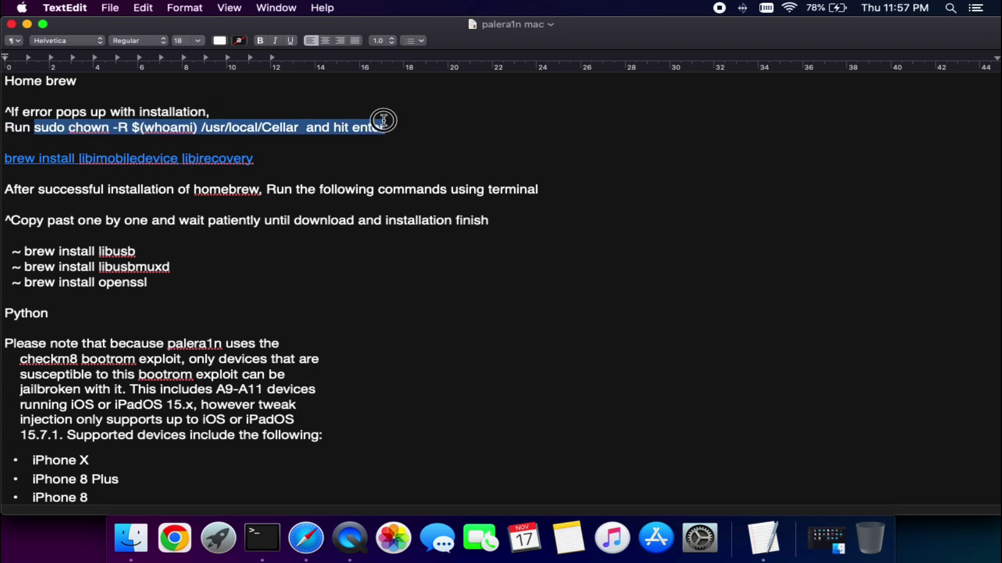
{"action": "left_click_drag", "start_coordinate": [303, 134], "coordinate": [300, 129]}
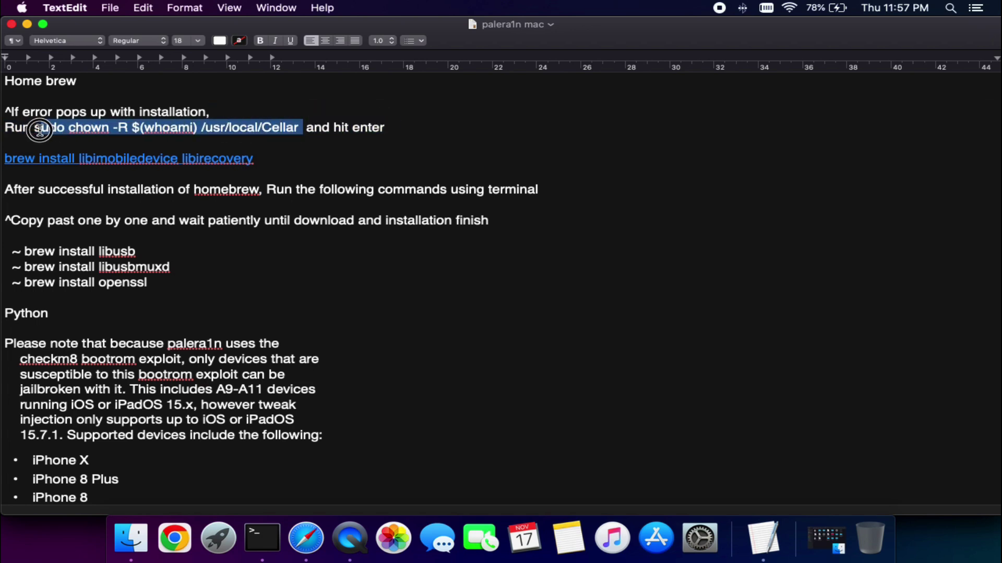
{"action": "left_click_drag", "start_coordinate": [387, 128], "coordinate": [330, 128]}
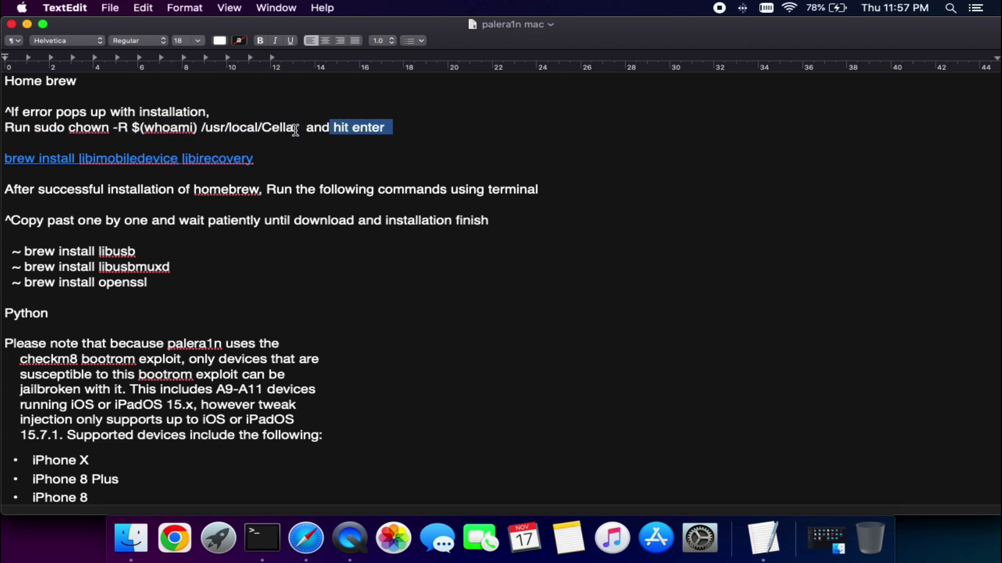
{"action": "left_click", "coordinate": [377, 136]}
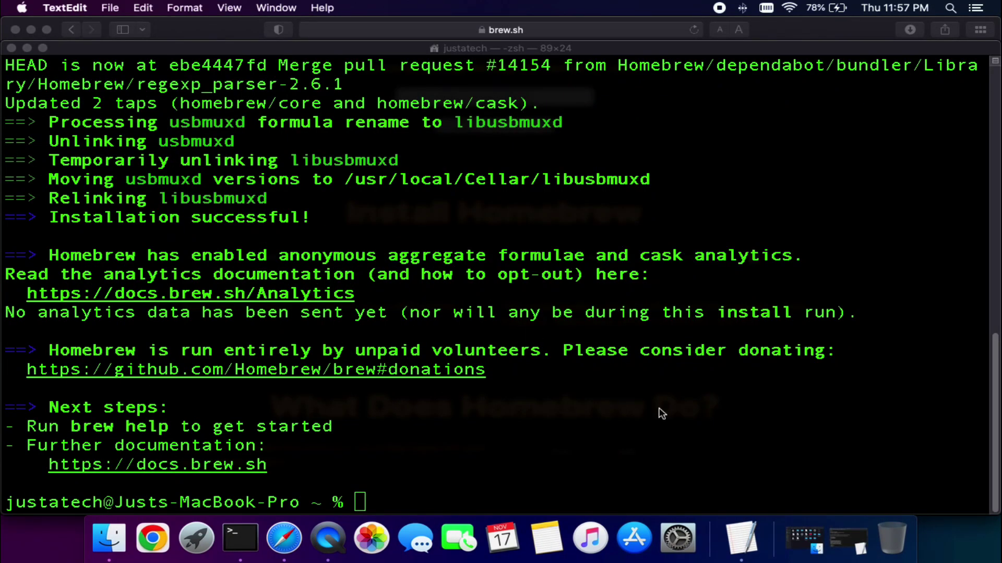
Reopen the palera1n mac notes and copy the command brew install libimobiledevice libirecovery
{"action": "left_click", "coordinate": [746, 519]}
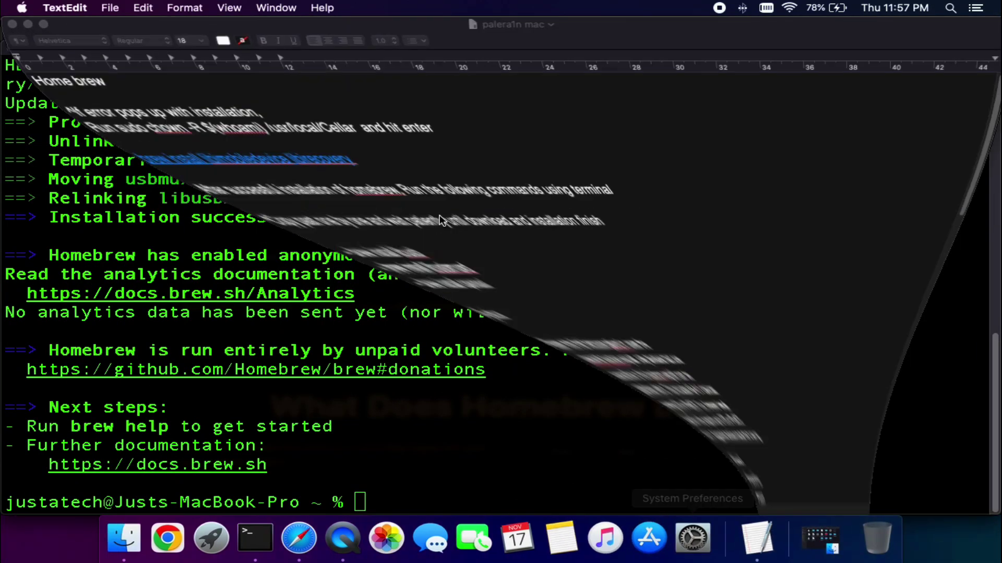
{"action": "left_click_drag", "start_coordinate": [7, 84], "coordinate": [487, 284]}
{"action": "left_click", "coordinate": [479, 249]}
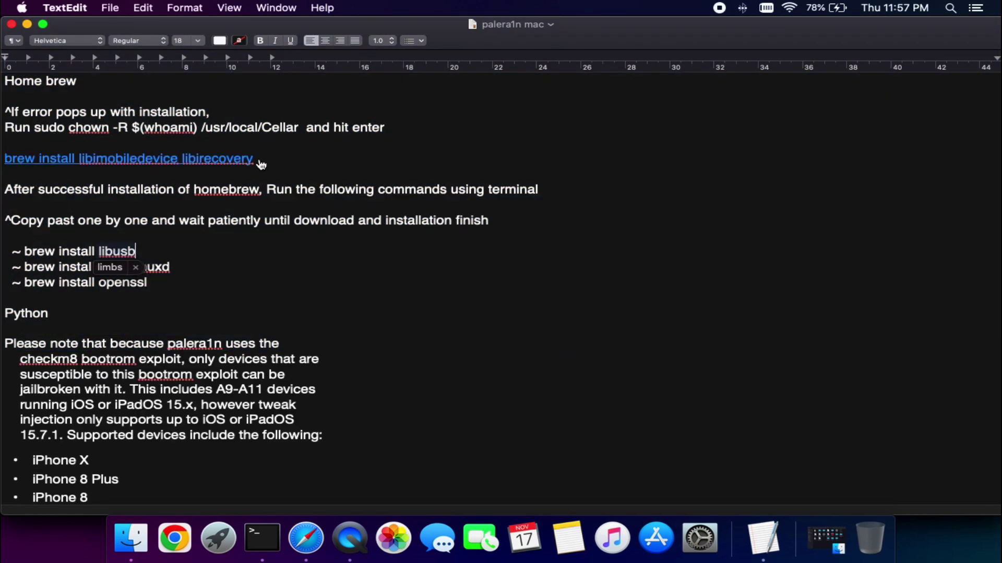
{"action": "left_click_drag", "start_coordinate": [270, 156], "coordinate": [5, 158]}
{"action": "right_click", "coordinate": [29, 158]}
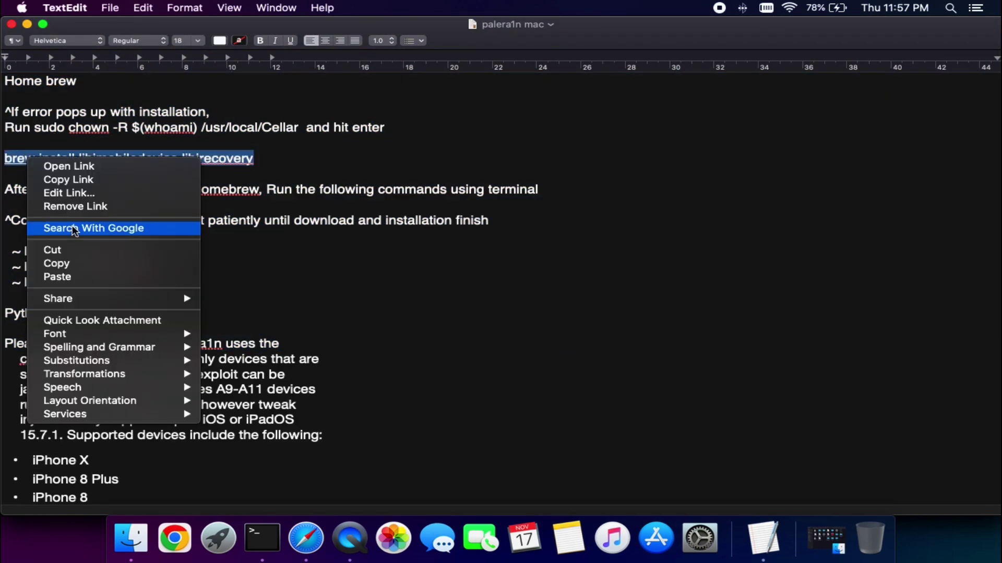
{"action": "left_click", "coordinate": [67, 266]}
Return to Terminal and run brew install libimobiledevice libirecovery
{"action": "left_click", "coordinate": [27, 24]}
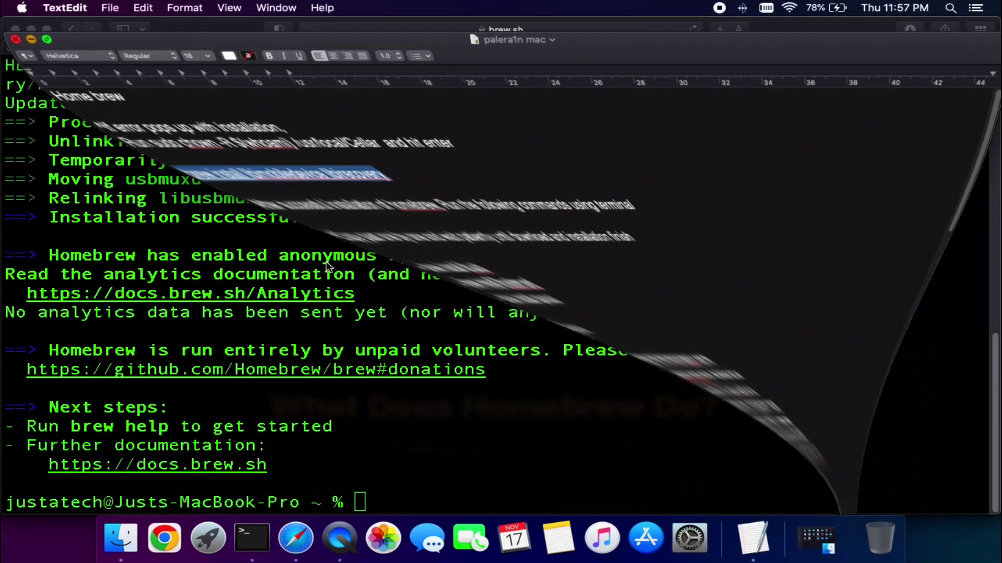
{"action": "right_click", "coordinate": [406, 496]}
{"action": "left_click", "coordinate": [431, 432]}
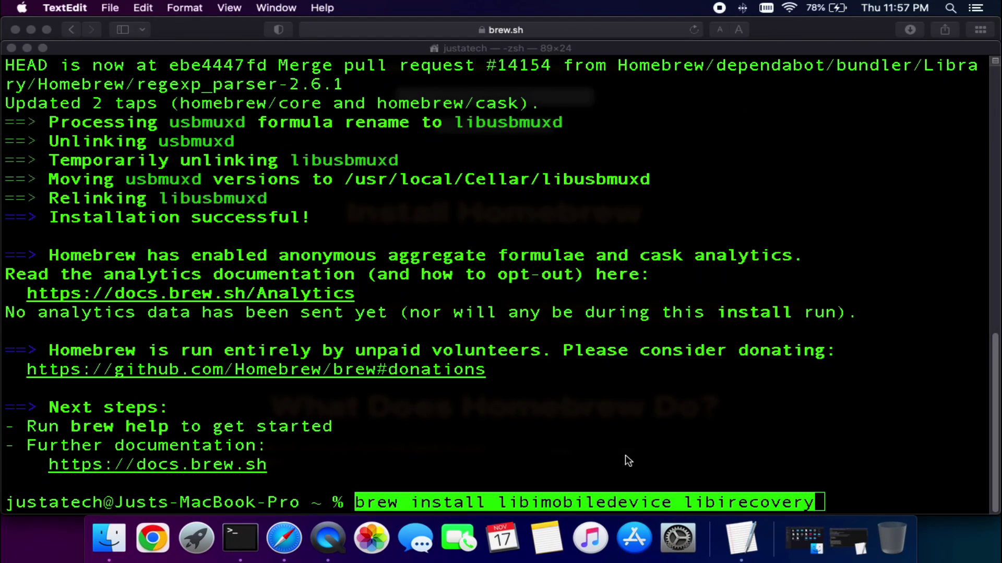
{"action": "left_click", "coordinate": [835, 499]}
{"action": "key", "text": "Return"}
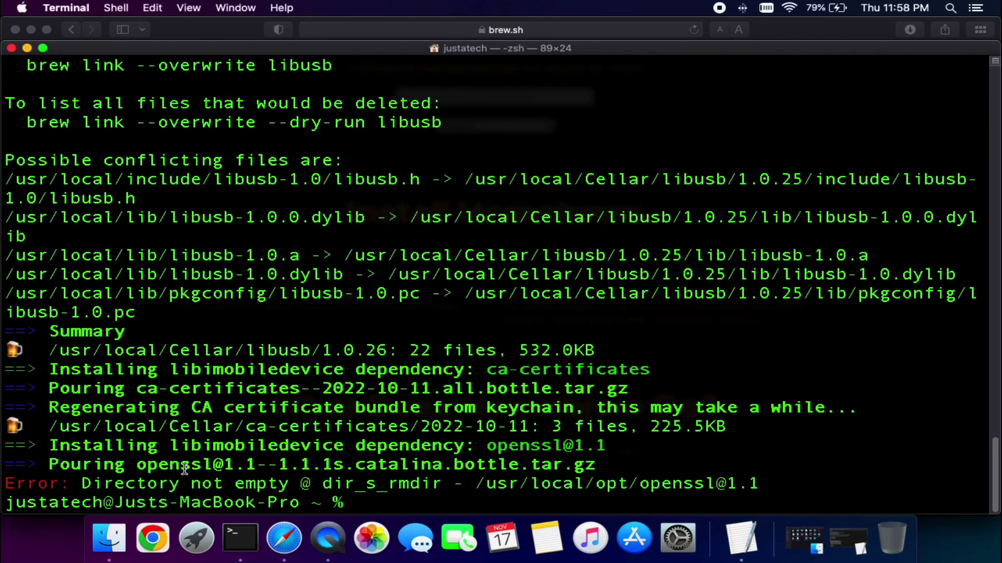
Return to the TextEdit notes and highlight the line about commands to run after installing Homebrew
{"action": "left_click", "coordinate": [738, 532]}
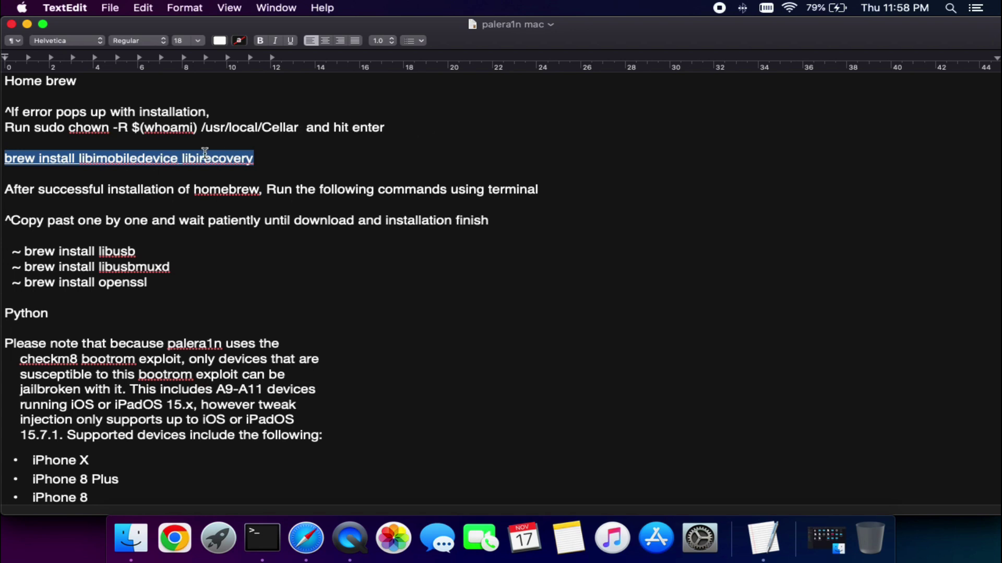
{"action": "left_click", "coordinate": [353, 162]}
{"action": "left_click_drag", "start_coordinate": [10, 192], "coordinate": [685, 185]}
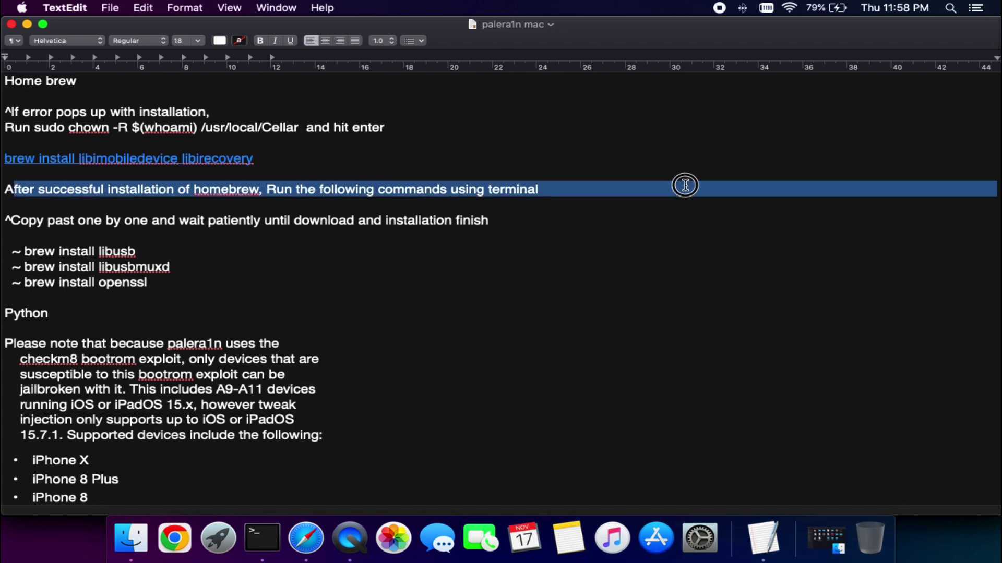
{"action": "left_click", "coordinate": [256, 230]}
Copy brew install libusb from the notes and run it in Terminal
{"action": "left_click_drag", "start_coordinate": [151, 251], "coordinate": [31, 251]}
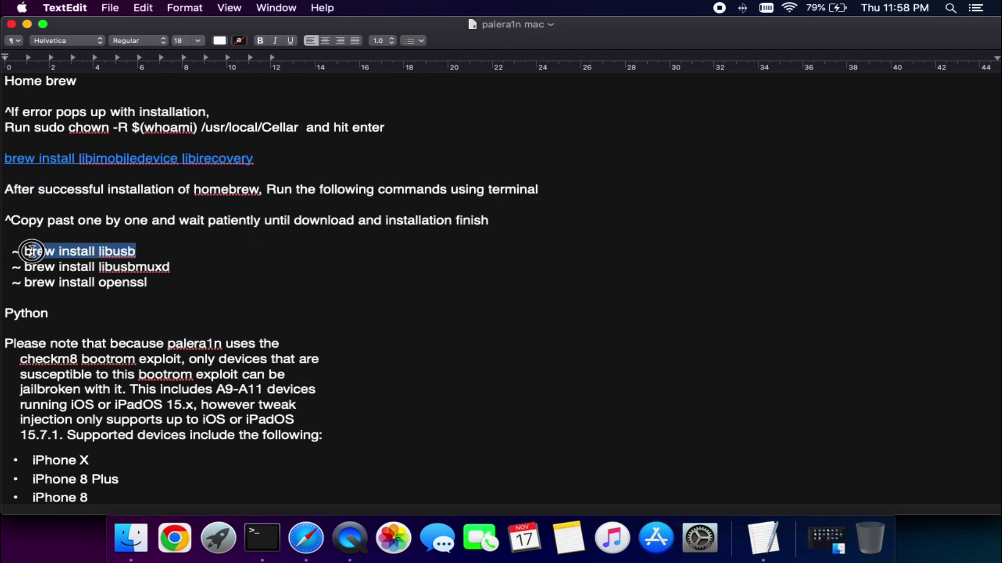
{"action": "right_click", "coordinate": [28, 252]}
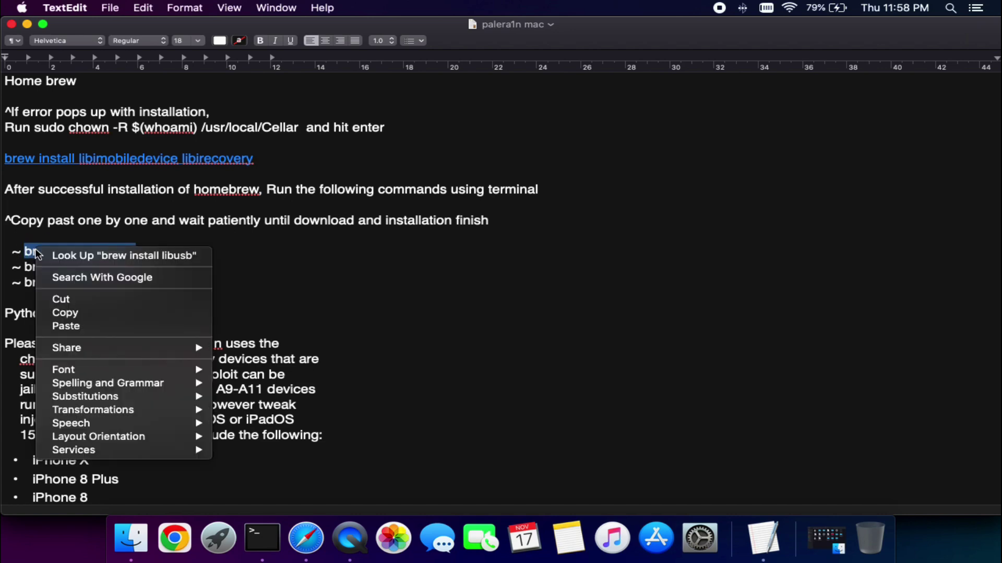
{"action": "left_click", "coordinate": [67, 305]}
{"action": "left_click", "coordinate": [28, 23]}
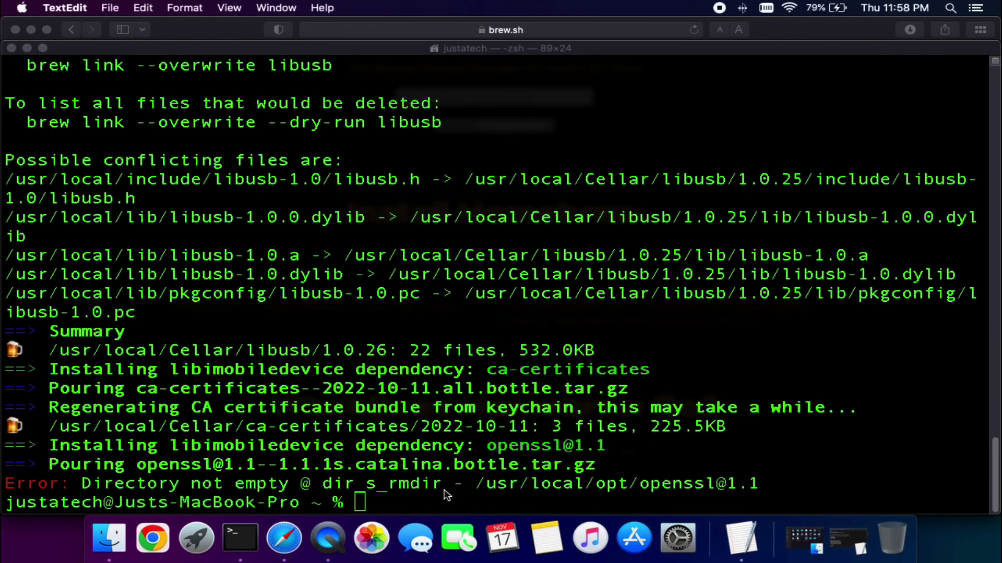
{"action": "right_click", "coordinate": [420, 483]}
{"action": "left_click", "coordinate": [459, 416]}
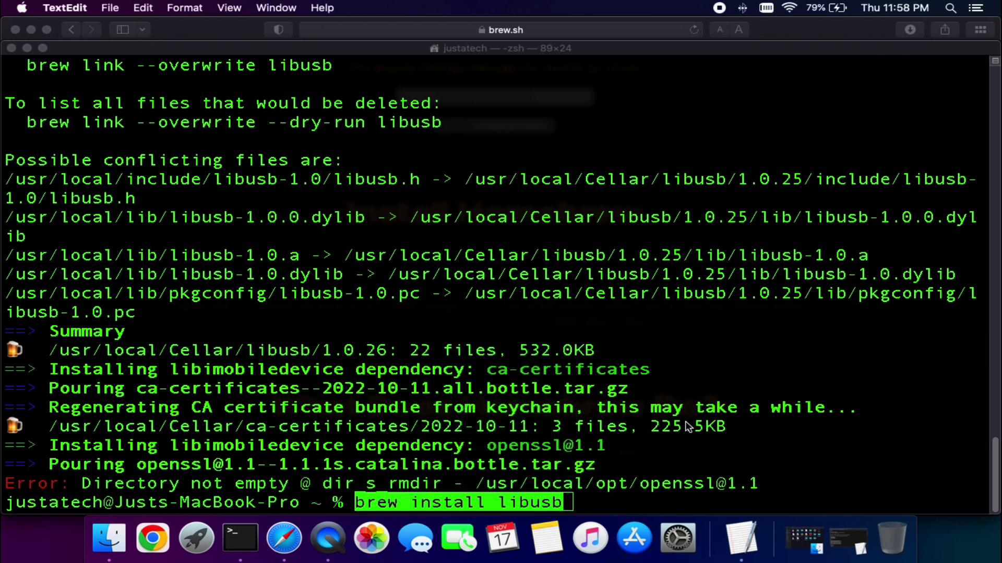
{"action": "key", "text": "Return"}
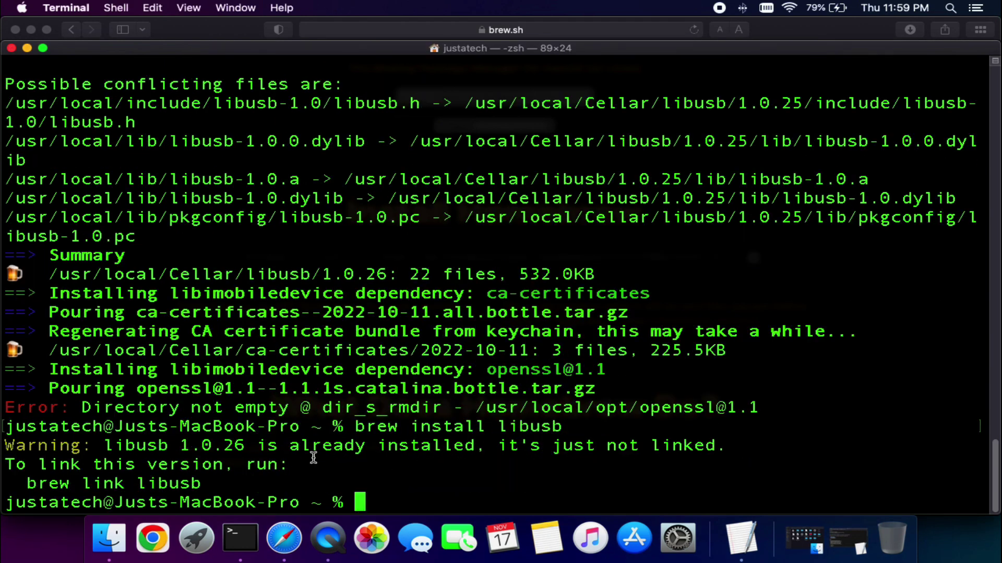
Copy brew install libusbmuxd from the TextEdit notes and run it in Terminal
{"action": "left_click_drag", "start_coordinate": [365, 490], "coordinate": [220, 429]}
{"action": "left_click", "coordinate": [750, 541]}
{"action": "left_click_drag", "start_coordinate": [175, 272], "coordinate": [26, 269]}
{"action": "right_click", "coordinate": [30, 266]}
{"action": "left_click", "coordinate": [89, 331]}
{"action": "left_click", "coordinate": [271, 537]}
{"action": "right_click", "coordinate": [387, 501]}
{"action": "left_click", "coordinate": [410, 431]}
{"action": "key", "text": "Return"}
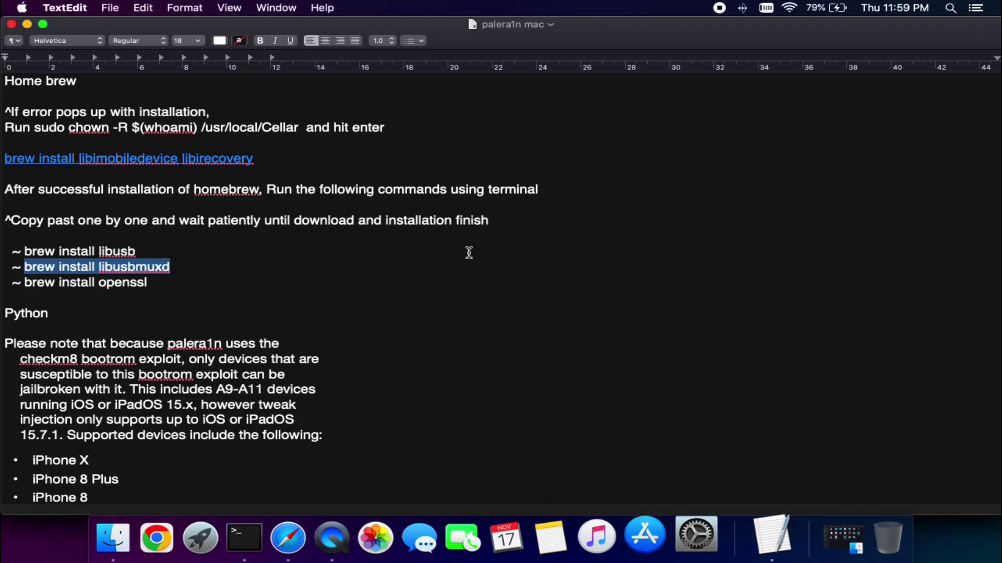
Copy brew install openssl from the TextEdit notes and run it in Terminal
{"action": "left_click_drag", "start_coordinate": [170, 282], "coordinate": [26, 282]}
{"action": "right_click", "coordinate": [86, 282]}
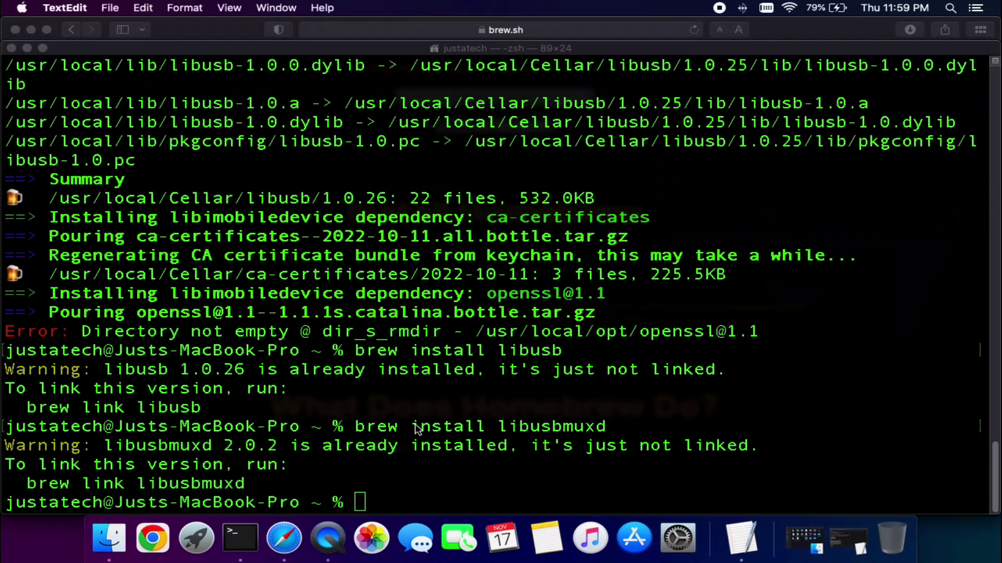
{"action": "right_click", "coordinate": [423, 498]}
{"action": "left_click", "coordinate": [444, 432]}
{"action": "key", "text": "Return"}
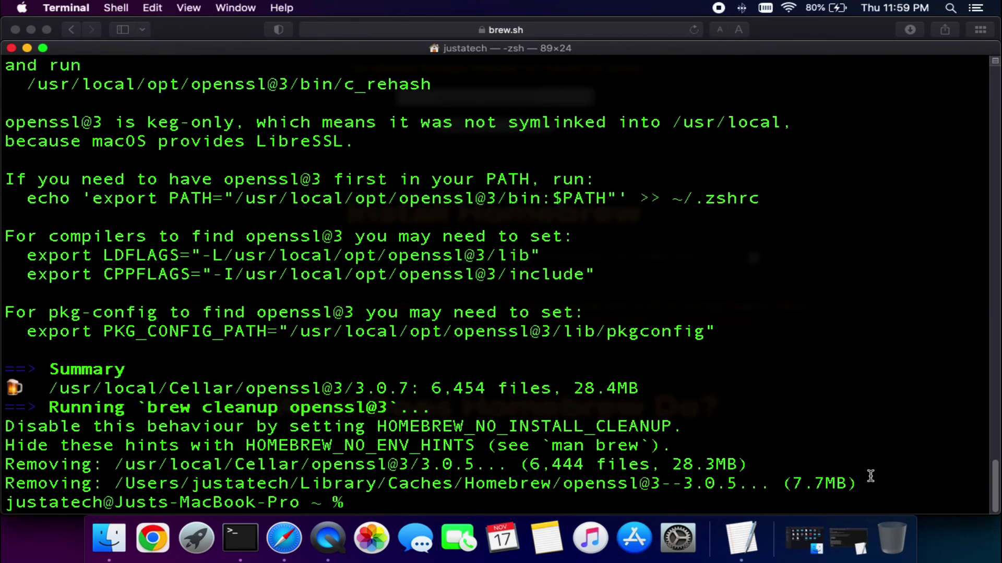
Highlight the Homebrew section of the TextEdit notes and switch to the Python website in Safari
{"action": "left_click_drag", "start_coordinate": [869, 478], "coordinate": [15, 445]}
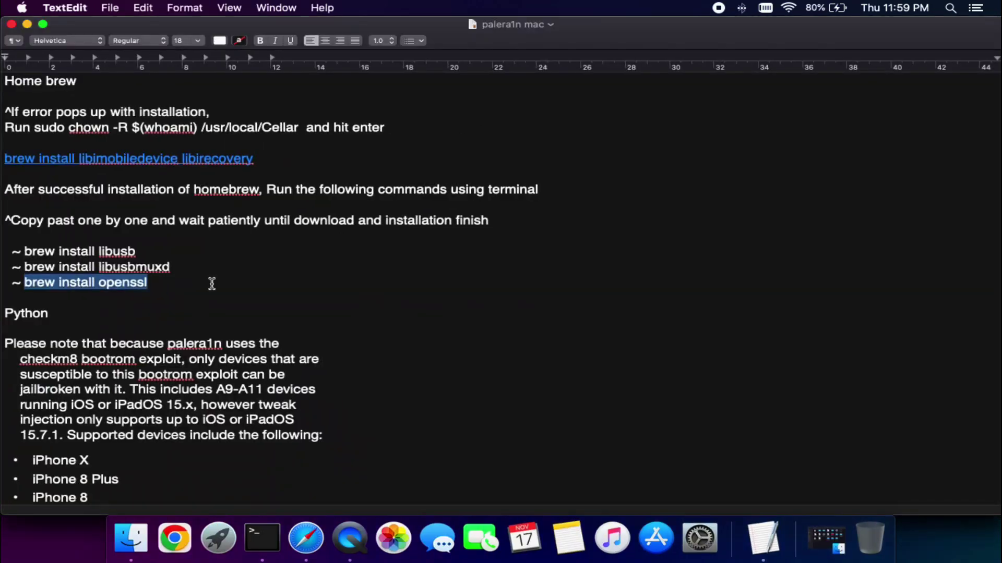
{"action": "left_click_drag", "start_coordinate": [213, 281], "coordinate": [10, 78]}
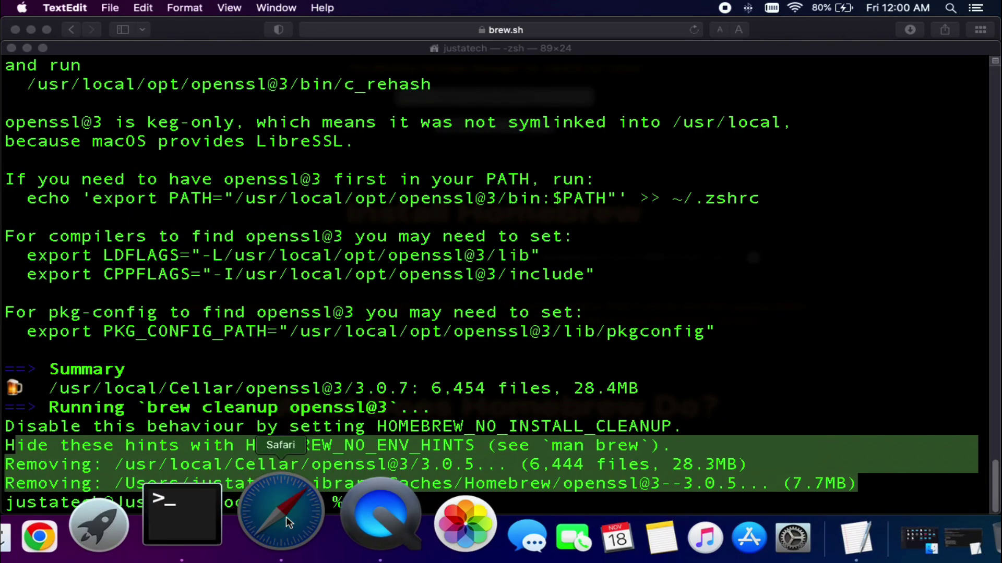
{"action": "left_click", "coordinate": [306, 539]}
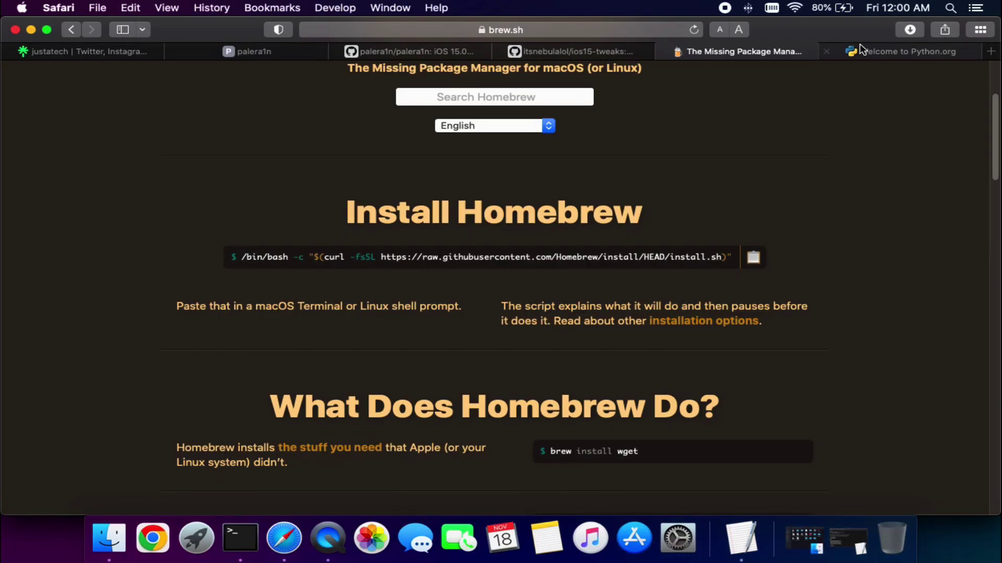
{"action": "left_click", "coordinate": [900, 51]}
Start downloading Python 3.11.0 for macOS from the Python site's Downloads page
{"action": "mouse_move", "coordinate": [424, 191]}
{"action": "left_click", "coordinate": [294, 194]}
{"action": "scroll", "coordinate": [231, 338], "scroll_direction": "down", "scroll_amount": 10}
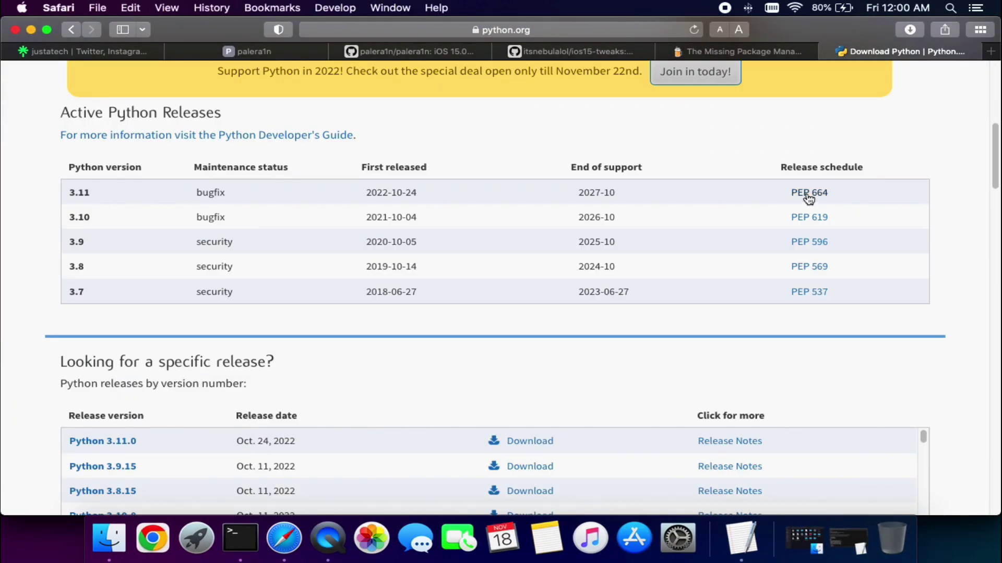
{"action": "scroll", "coordinate": [195, 259], "scroll_direction": "down", "scroll_amount": 5}
{"action": "scroll", "coordinate": [195, 260], "scroll_direction": "up", "scroll_amount": 13}
{"action": "mouse_move", "coordinate": [278, 194]}
{"action": "left_click", "coordinate": [464, 274]}
Stop the new download and open the previously downloaded python-3.11.0-macos11.pkg installer
{"action": "left_click", "coordinate": [909, 30]}
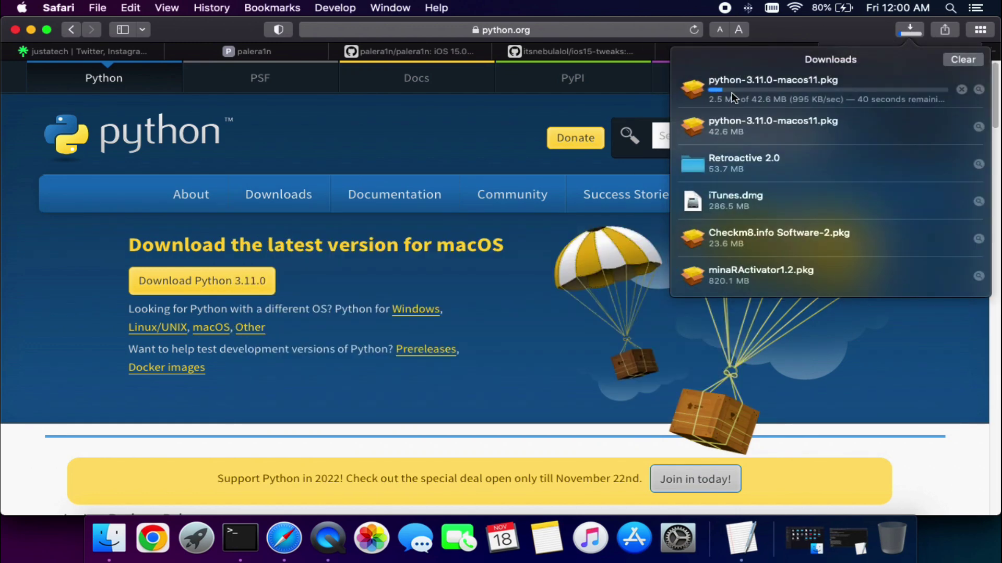
{"action": "double_click", "coordinate": [744, 124]}
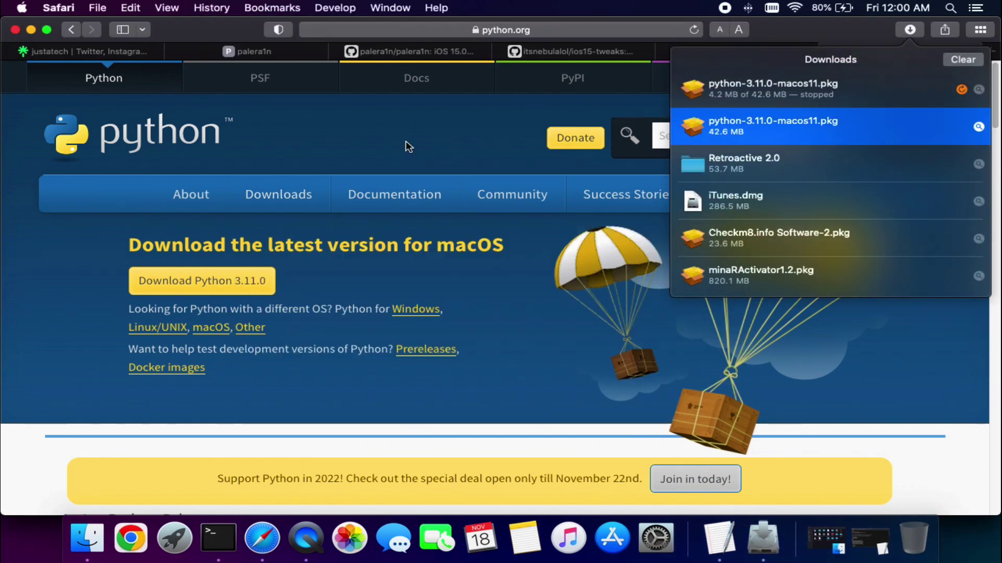
{"action": "left_click", "coordinate": [763, 537]}
{"action": "left_click", "coordinate": [962, 60]}
{"action": "left_click", "coordinate": [763, 538]}
Accept the license, run the standard Python 3.11.0 installation on the MacOS disk, and close the installer
{"action": "left_click", "coordinate": [694, 378]}
{"action": "left_click", "coordinate": [694, 379]}
{"action": "left_click", "coordinate": [655, 206]}
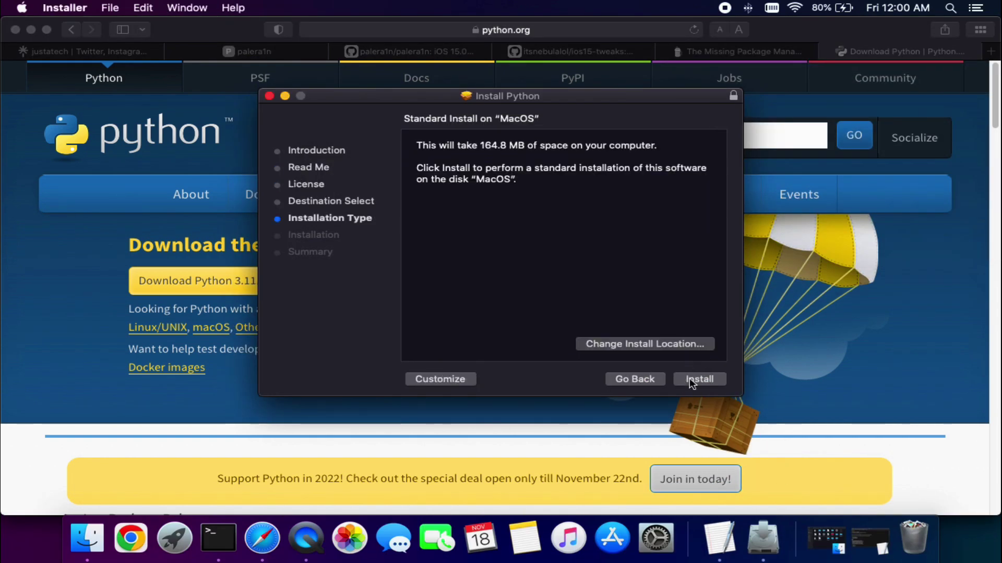
{"action": "left_click", "coordinate": [694, 378]}
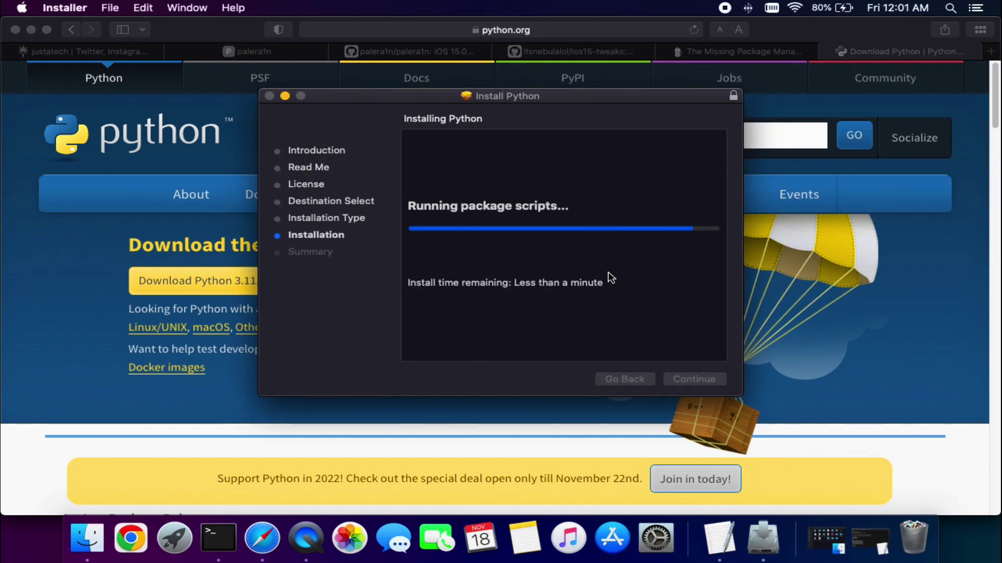
{"action": "left_click", "coordinate": [264, 87]}
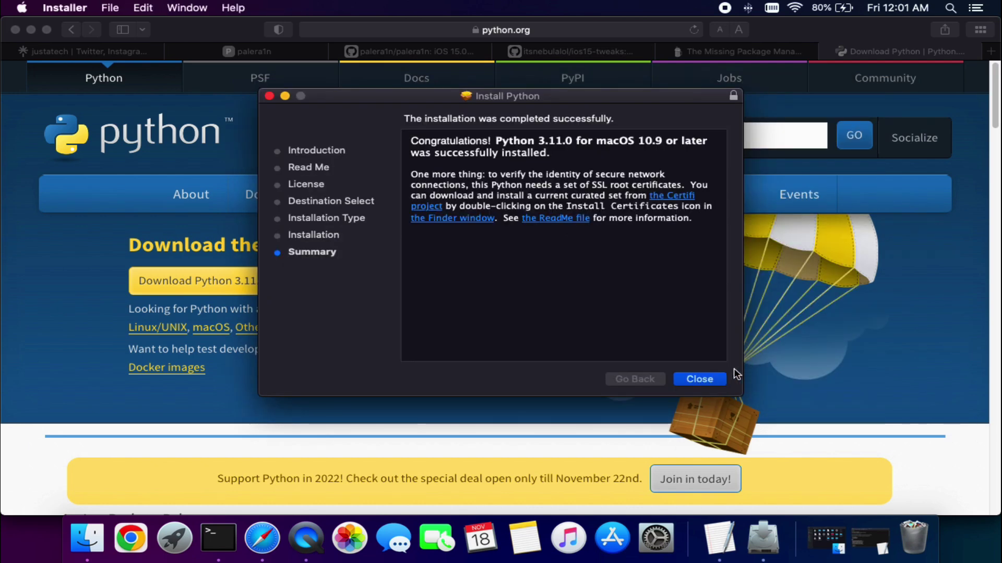
{"action": "left_click", "coordinate": [713, 381]}
{"action": "left_click", "coordinate": [506, 177]}
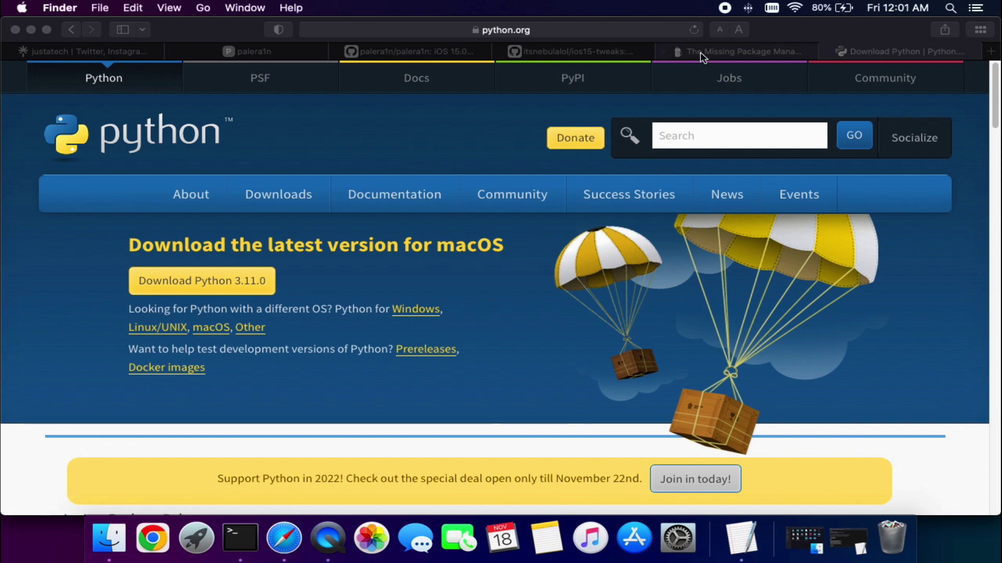
Return to the TextEdit notes and highlight the paragraph about devices susceptible to the checkm8 bootrom exploit
{"action": "left_click", "coordinate": [701, 53]}
{"action": "left_click", "coordinate": [884, 51]}
{"action": "left_click", "coordinate": [740, 537]}
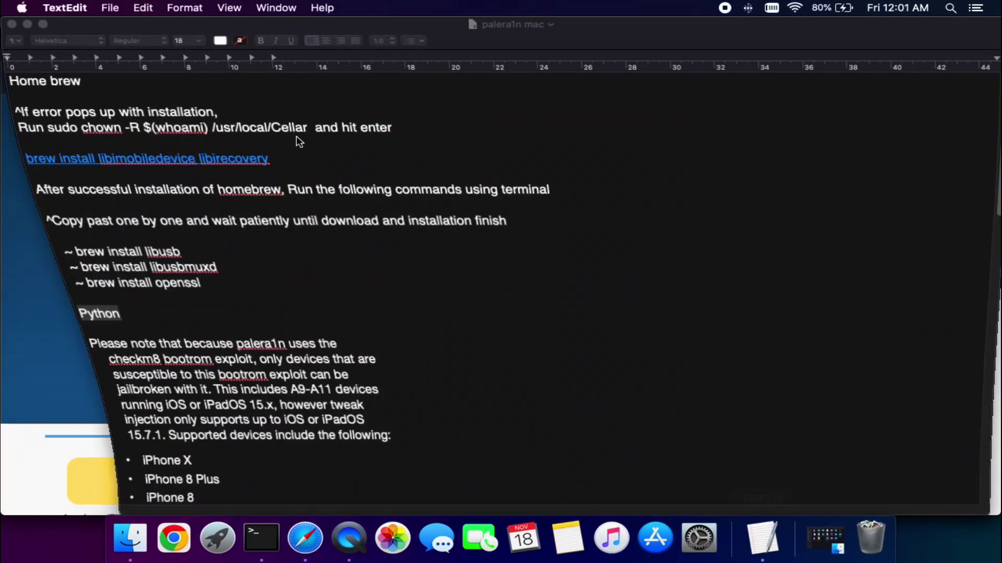
{"action": "left_click", "coordinate": [120, 309]}
{"action": "scroll", "coordinate": [120, 303], "scroll_direction": "down", "scroll_amount": 2}
{"action": "scroll", "coordinate": [120, 303], "scroll_direction": "down", "scroll_amount": 2}
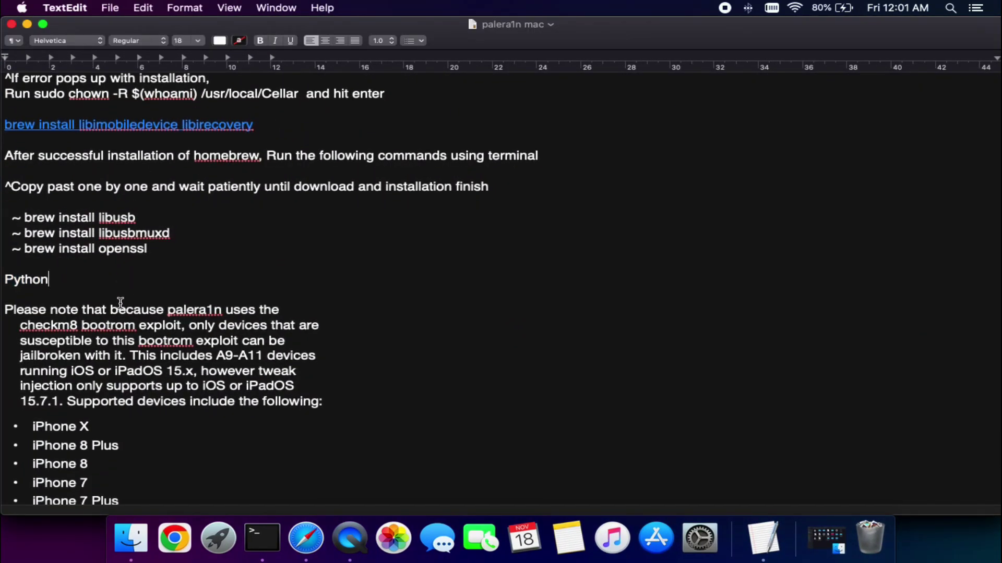
{"action": "left_click_drag", "start_coordinate": [7, 310], "coordinate": [352, 396]}
{"action": "scroll", "coordinate": [336, 368], "scroll_direction": "down", "scroll_amount": 1}
{"action": "scroll", "coordinate": [336, 368], "scroll_direction": "down", "scroll_amount": 6}
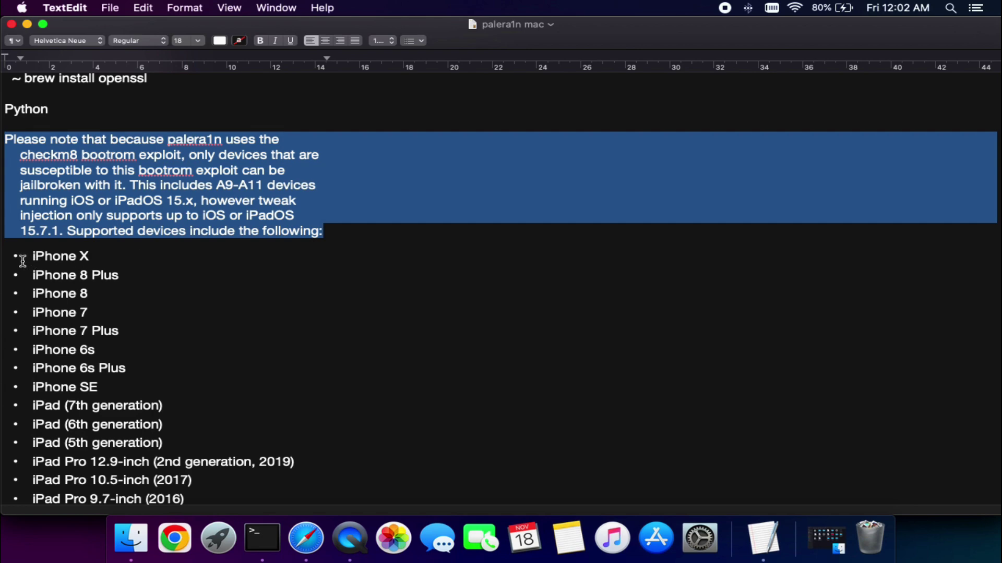
Highlight the supported device list from iPhone X through iPod touch (7th generation) in the notes
{"action": "left_click_drag", "start_coordinate": [15, 258], "coordinate": [248, 378]}
{"action": "scroll", "coordinate": [132, 313], "scroll_direction": "down", "scroll_amount": 2}
{"action": "scroll", "coordinate": [136, 326], "scroll_direction": "down", "scroll_amount": 4}
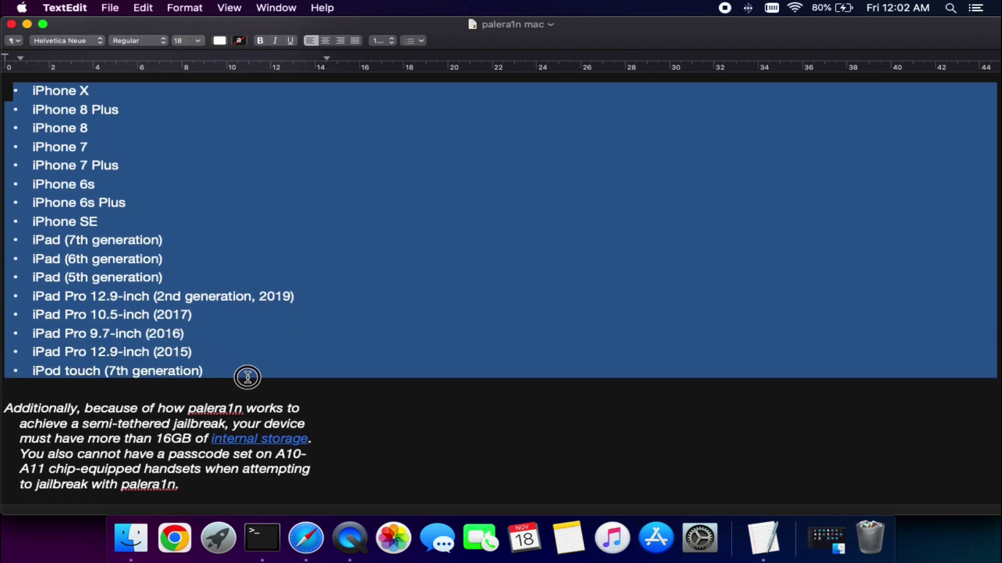
{"action": "scroll", "coordinate": [122, 406], "scroll_direction": "down", "scroll_amount": 1}
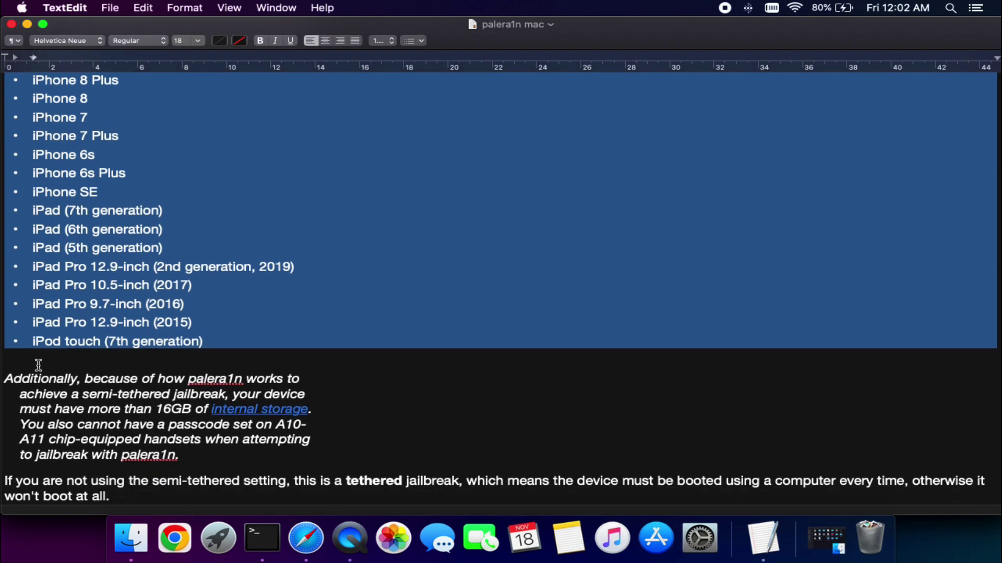
{"action": "scroll", "coordinate": [224, 395], "scroll_direction": "down", "scroll_amount": 1}
Highlight the notes on the internal storage and passcode requirements for a semi-tethered jailbreak
{"action": "left_click", "coordinate": [89, 403]}
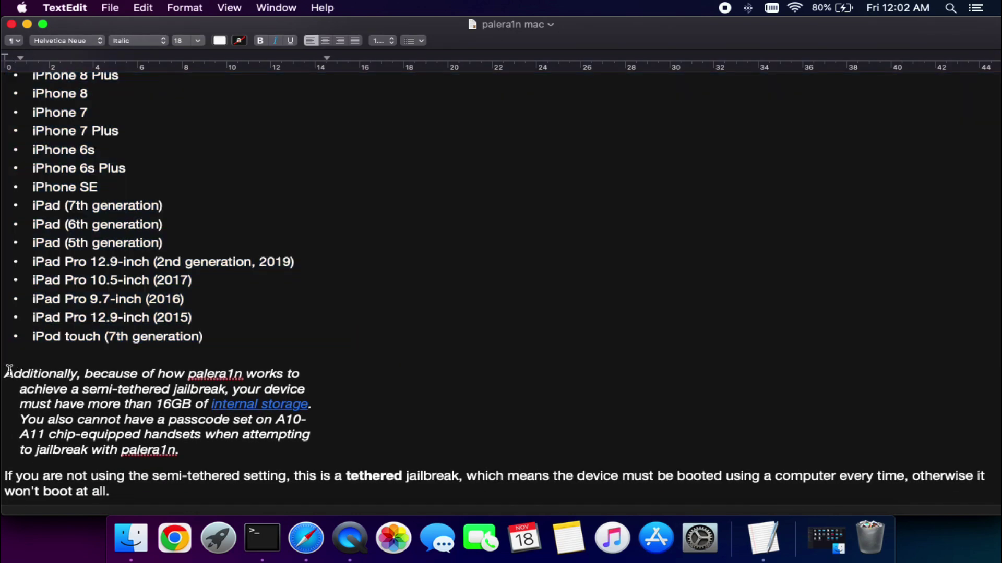
{"action": "triple_click", "coordinate": [10, 371]}
{"action": "left_click", "coordinate": [45, 405]}
{"action": "left_click_drag", "start_coordinate": [163, 405], "coordinate": [34, 406]}
{"action": "left_click_drag", "start_coordinate": [329, 426], "coordinate": [19, 394]}
{"action": "left_click", "coordinate": [389, 395]}
Highlight the phrase "tethered jailbreak" and review the paragraph on booting the device with a computer
{"action": "scroll", "coordinate": [333, 426], "scroll_direction": "down", "scroll_amount": 2}
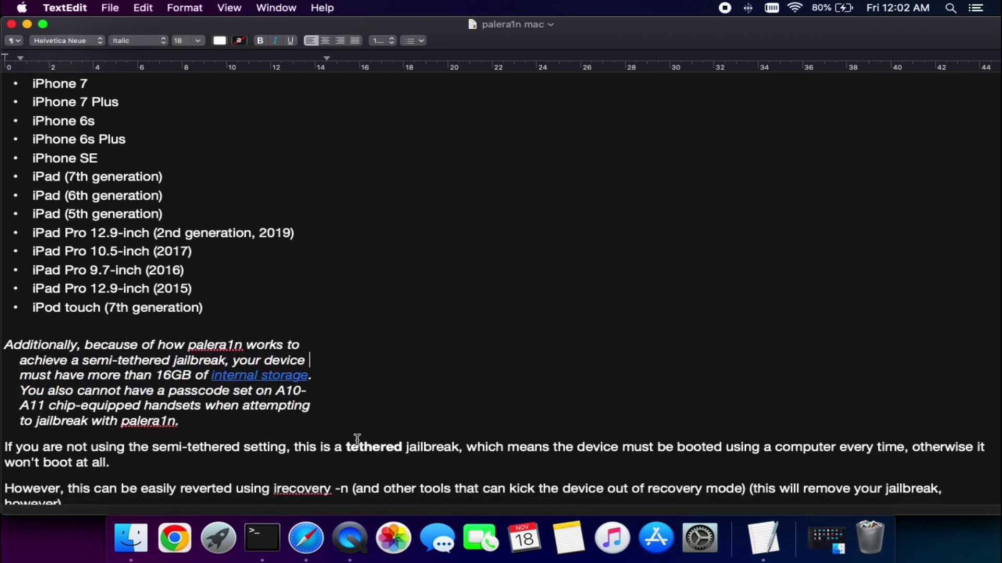
{"action": "left_click_drag", "start_coordinate": [344, 447], "coordinate": [463, 447]}
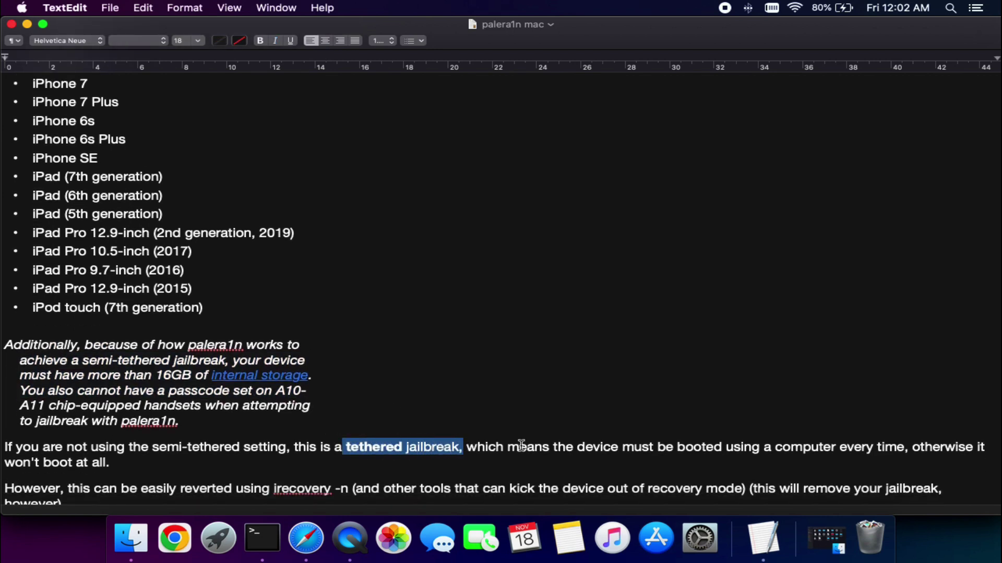
{"action": "scroll", "coordinate": [204, 452], "scroll_direction": "down", "scroll_amount": 2}
{"action": "left_click", "coordinate": [204, 449]}
{"action": "scroll", "coordinate": [107, 421], "scroll_direction": "down", "scroll_amount": 1}
{"action": "scroll", "coordinate": [107, 421], "scroll_direction": "down", "scroll_amount": 3}
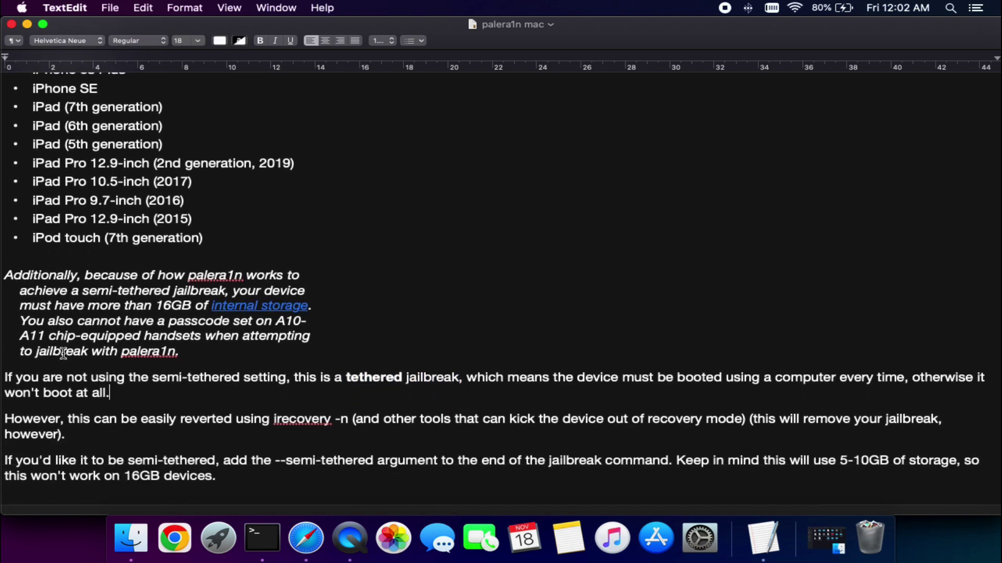
Highlight the --semi-tethered argument and its storage requirement in the notes
{"action": "left_click_drag", "start_coordinate": [277, 457], "coordinate": [368, 459]}
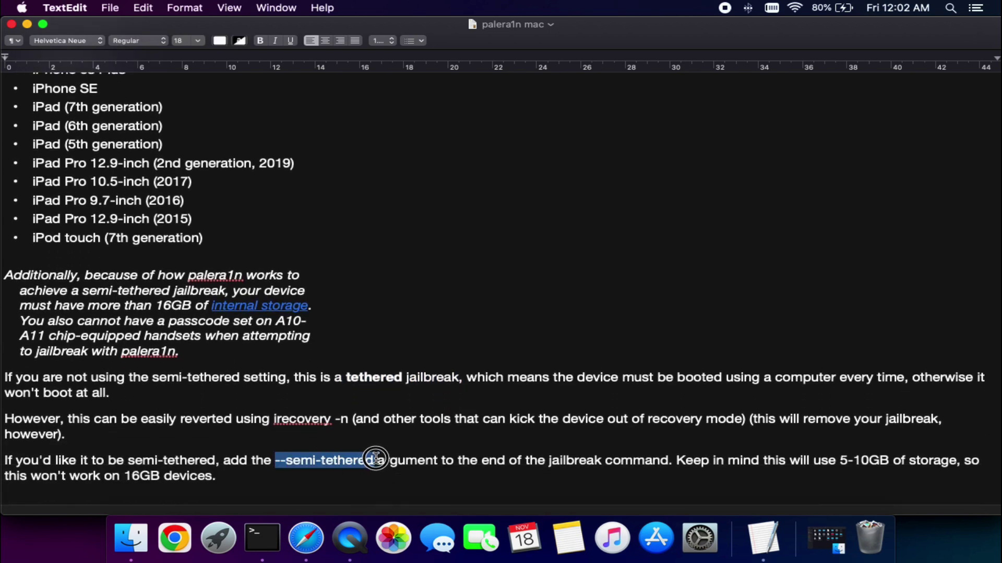
{"action": "scroll", "coordinate": [249, 466], "scroll_direction": "down", "scroll_amount": 1}
{"action": "left_click_drag", "start_coordinate": [11, 452], "coordinate": [35, 463]}
{"action": "left_click", "coordinate": [244, 463]}
{"action": "left_click_drag", "start_coordinate": [836, 456], "coordinate": [990, 458]}
{"action": "scroll", "coordinate": [361, 444], "scroll_direction": "down", "scroll_amount": 3}
Highlight the paragraph about reverting the tethered jailbreak with irecovery -n
{"action": "left_click", "coordinate": [370, 351]}
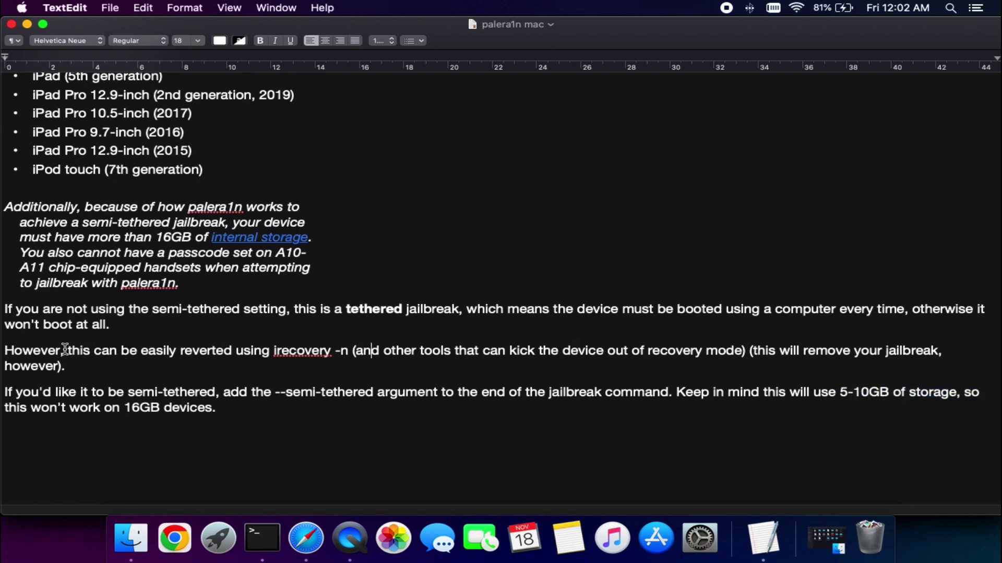
{"action": "left_click_drag", "start_coordinate": [933, 346], "coordinate": [264, 374]}
{"action": "left_click", "coordinate": [200, 340]}
{"action": "scroll", "coordinate": [601, 380], "scroll_direction": "down", "scroll_amount": 10}
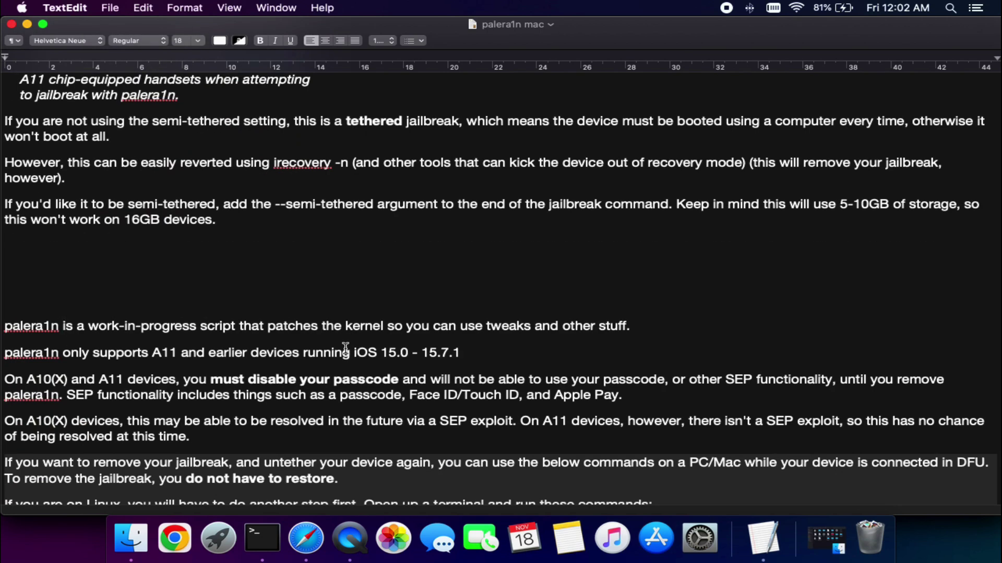
Highlight the notes on palera1n's supported iOS versions and review the passcode and jailbreak removal paragraphs
{"action": "left_click_drag", "start_coordinate": [462, 347], "coordinate": [3, 328]}
{"action": "scroll", "coordinate": [321, 372], "scroll_direction": "down", "scroll_amount": 3}
{"action": "left_click_drag", "start_coordinate": [216, 385], "coordinate": [7, 270]}
{"action": "scroll", "coordinate": [136, 329], "scroll_direction": "down", "scroll_amount": 15}
{"action": "scroll", "coordinate": [135, 329], "scroll_direction": "up", "scroll_amount": 20}
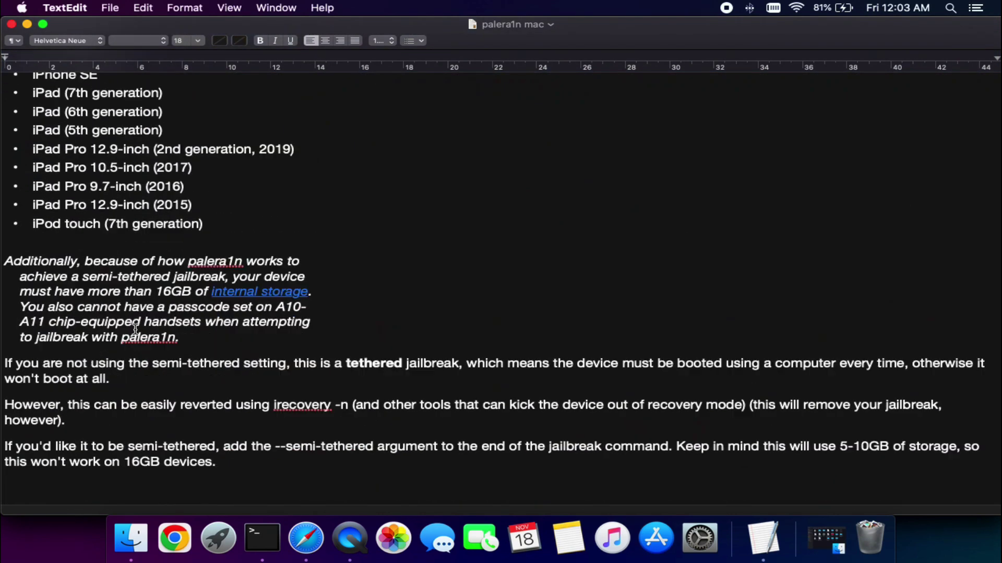
{"action": "scroll", "coordinate": [135, 329], "scroll_direction": "down", "scroll_amount": 2}
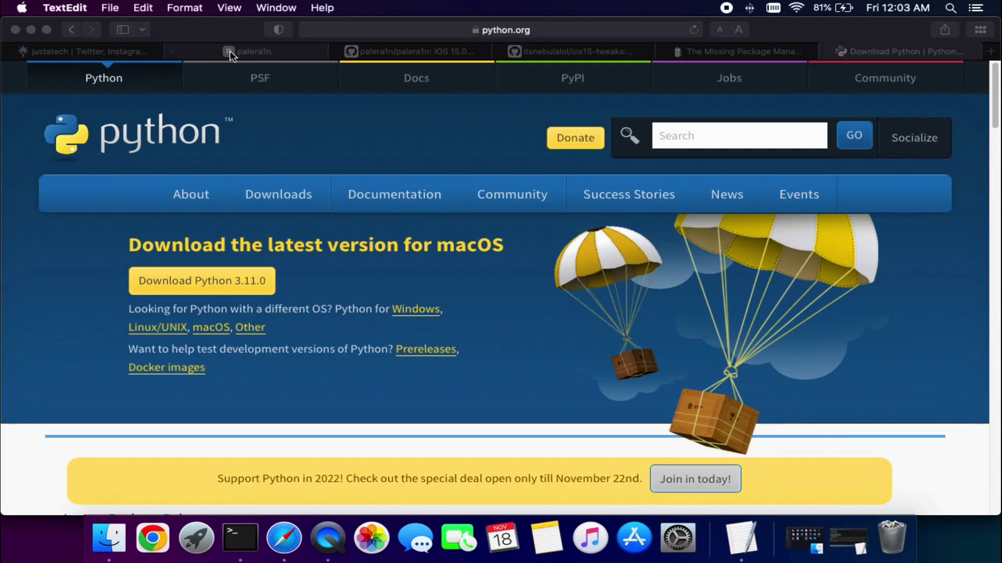
Switch to the palera1n GitHub repository in Safari and find the README's How to use section
{"action": "left_click", "coordinate": [371, 51]}
{"action": "scroll", "coordinate": [260, 266], "scroll_direction": "up", "scroll_amount": 15}
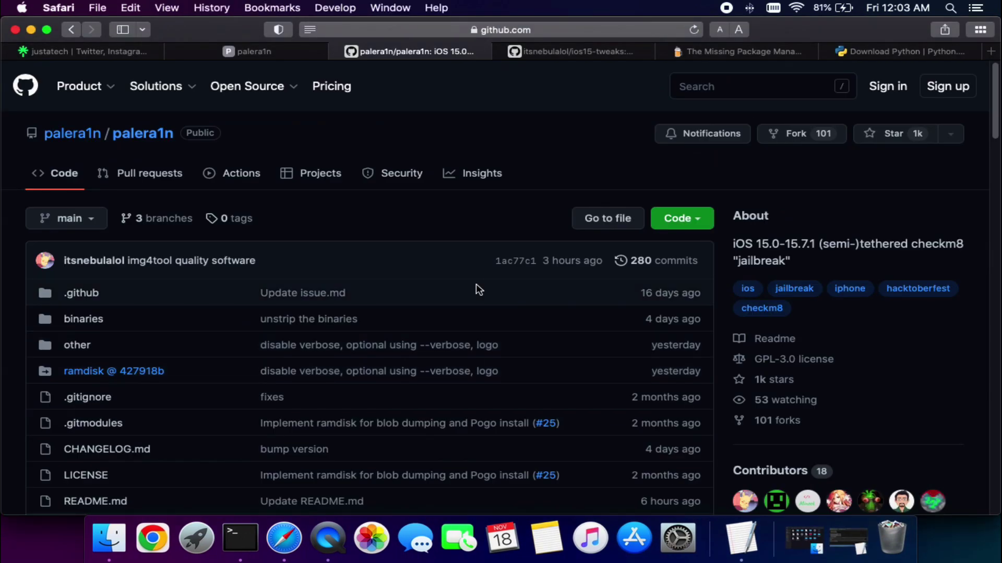
{"action": "scroll", "coordinate": [262, 300], "scroll_direction": "down", "scroll_amount": 20}
{"action": "scroll", "coordinate": [263, 300], "scroll_direction": "up", "scroll_amount": 10}
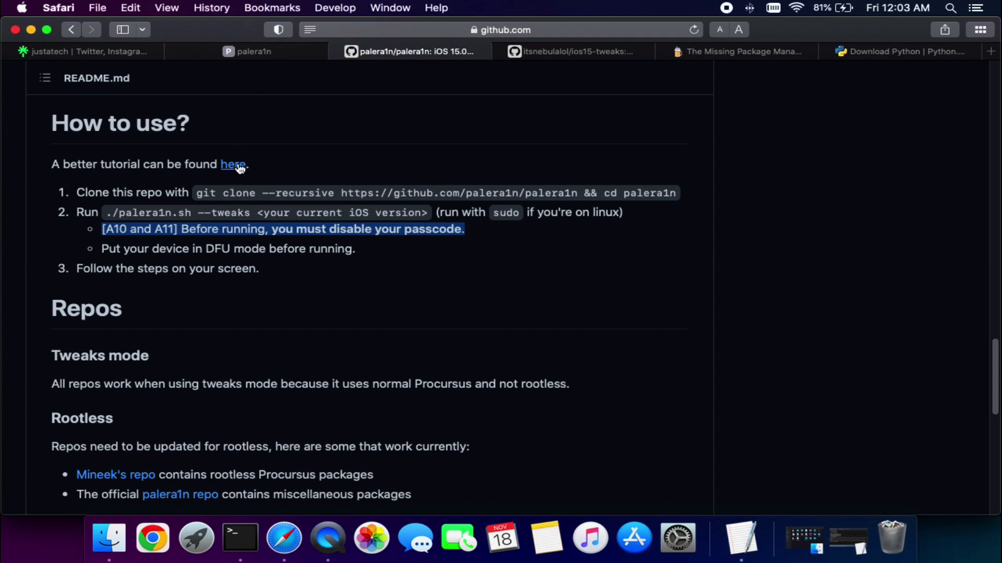
Switch to Terminal and clear its previous output
{"action": "left_click", "coordinate": [234, 524]}
{"action": "left_click", "coordinate": [432, 409]}
{"action": "type", "text": "c"}
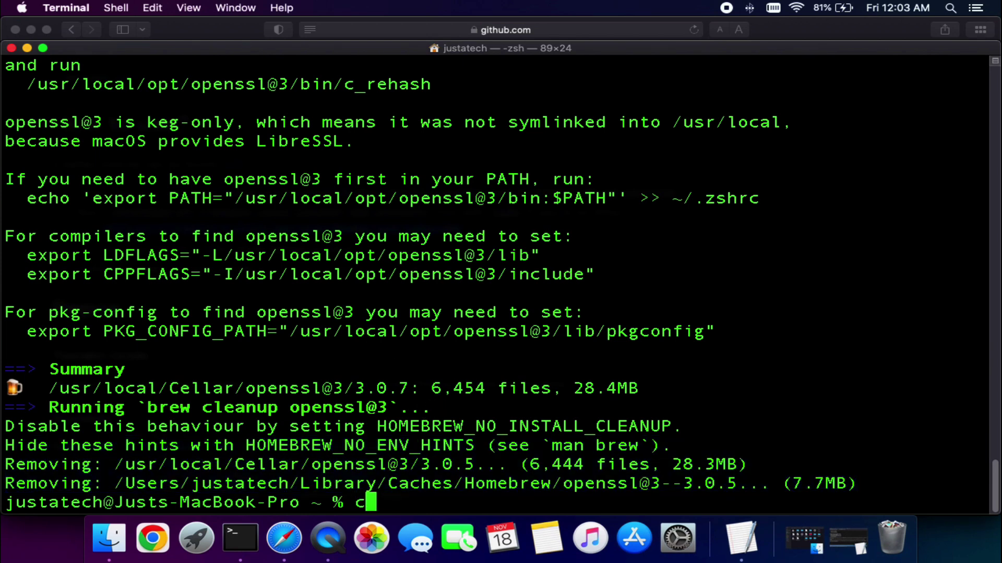
{"action": "type", "text": "lear"}
{"action": "key", "text": "Return"}
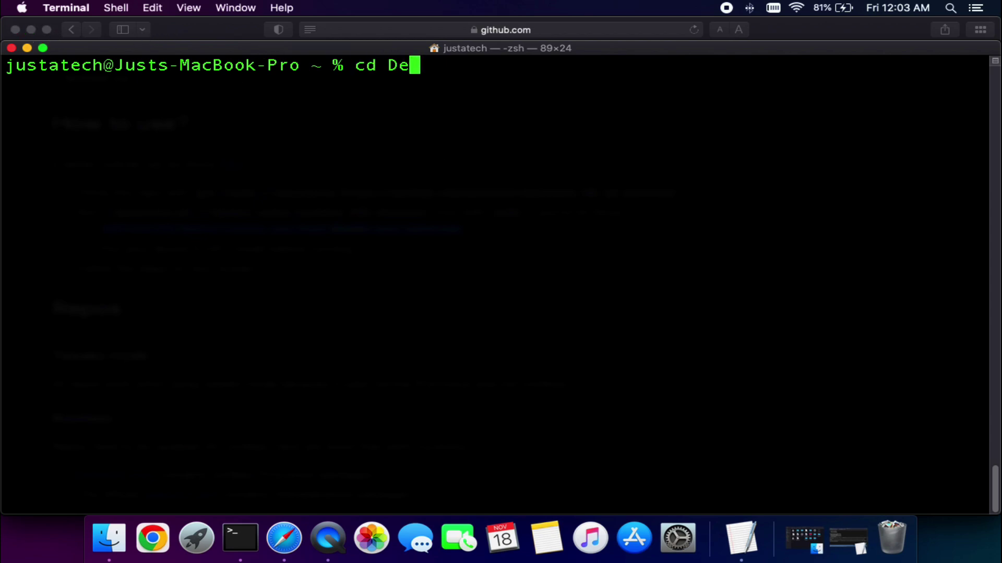
Change the Terminal directory to Desktop and list its contents
{"action": "key", "text": "Return"}
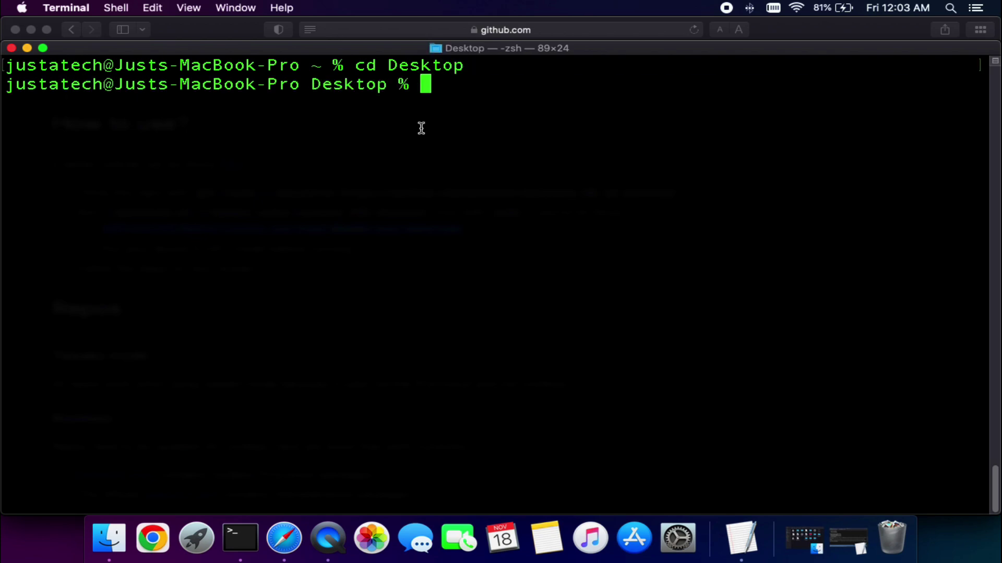
{"action": "type", "text": "ls"}
{"action": "key", "text": "Return"}
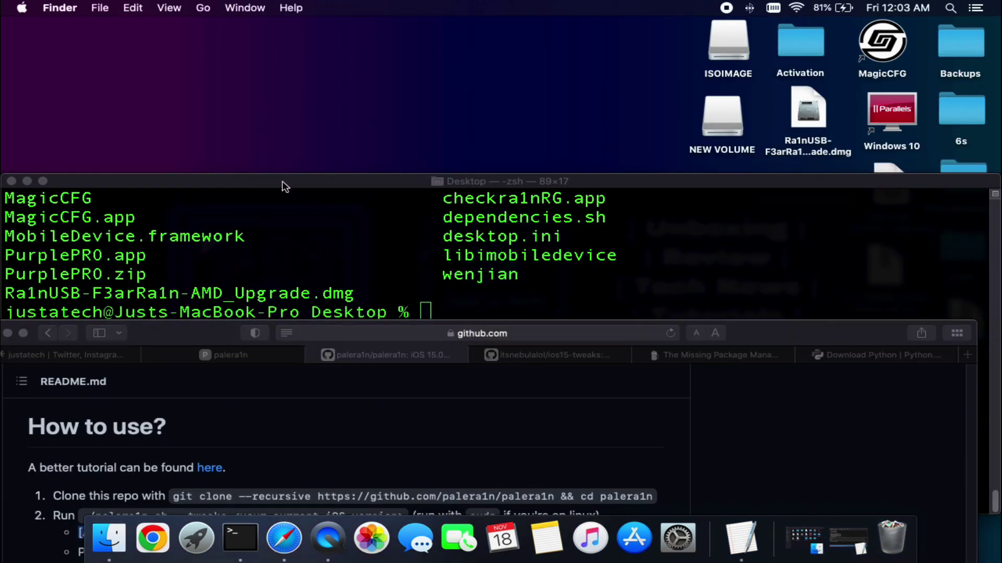
{"action": "left_click", "coordinate": [285, 183]}
{"action": "left_click", "coordinate": [374, 177]}
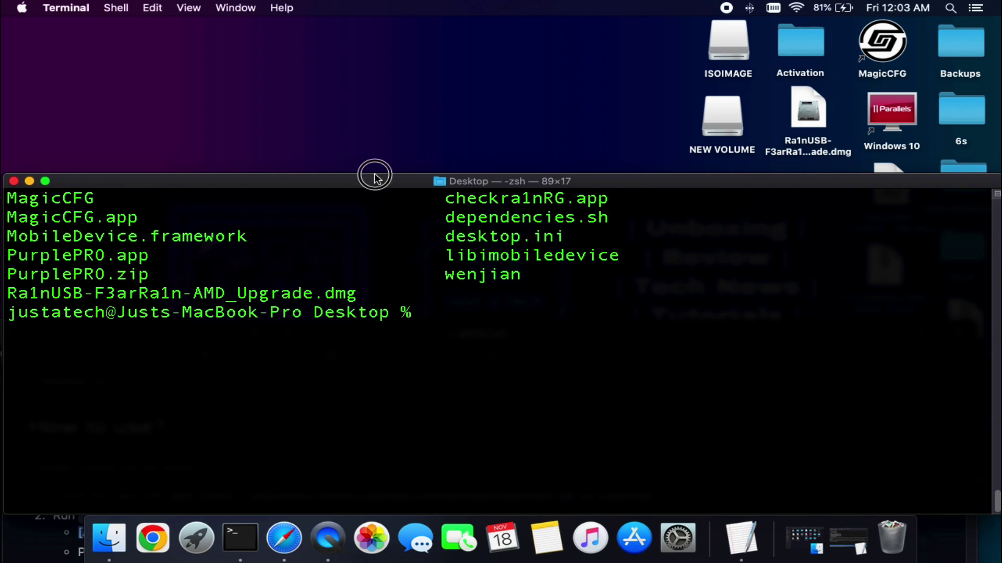
{"action": "left_click", "coordinate": [208, 332]}
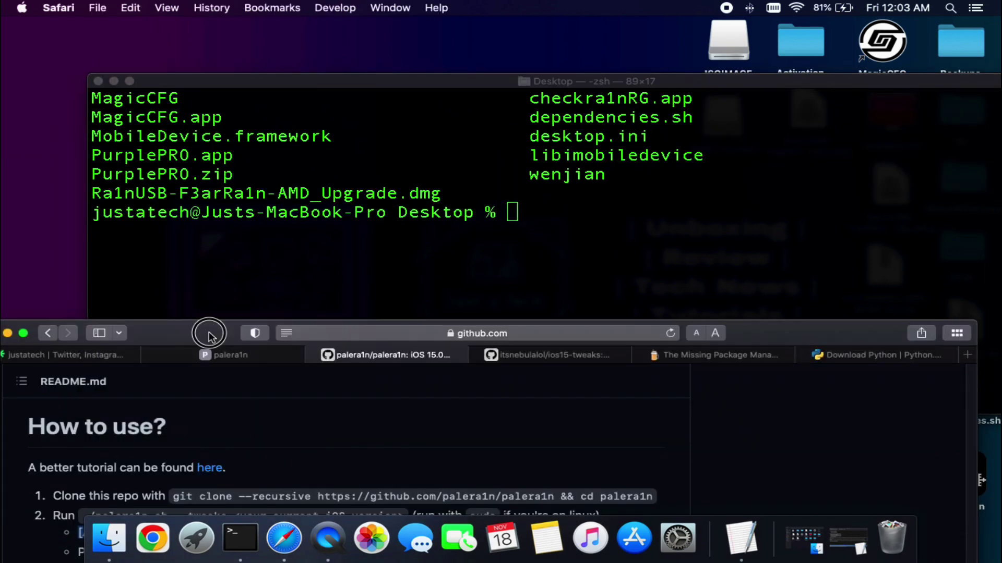
{"action": "left_click_drag", "start_coordinate": [208, 332], "coordinate": [208, 107]}
{"action": "left_click_drag", "start_coordinate": [183, 274], "coordinate": [664, 275]}
{"action": "key", "text": "cmd+c"}
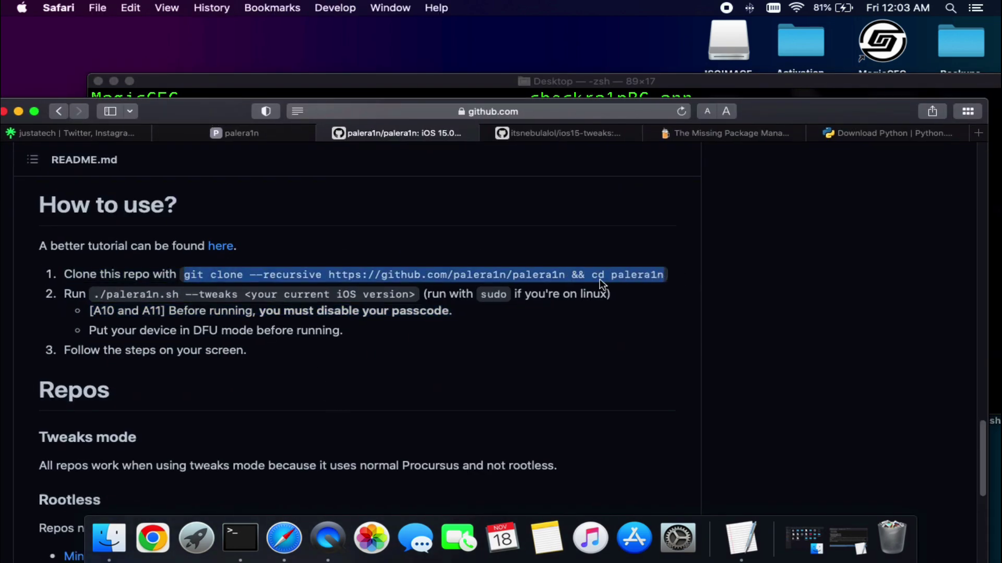
{"action": "left_click", "coordinate": [368, 85]}
{"action": "right_click", "coordinate": [548, 224]}
{"action": "left_click", "coordinate": [585, 244]}
{"action": "key", "text": "Return"}
Minimize Safari, move the cloned palera1n folder to an open area of the desktop, and reposition the Terminal window below it
{"action": "left_click_drag", "start_coordinate": [421, 83], "coordinate": [263, 232]}
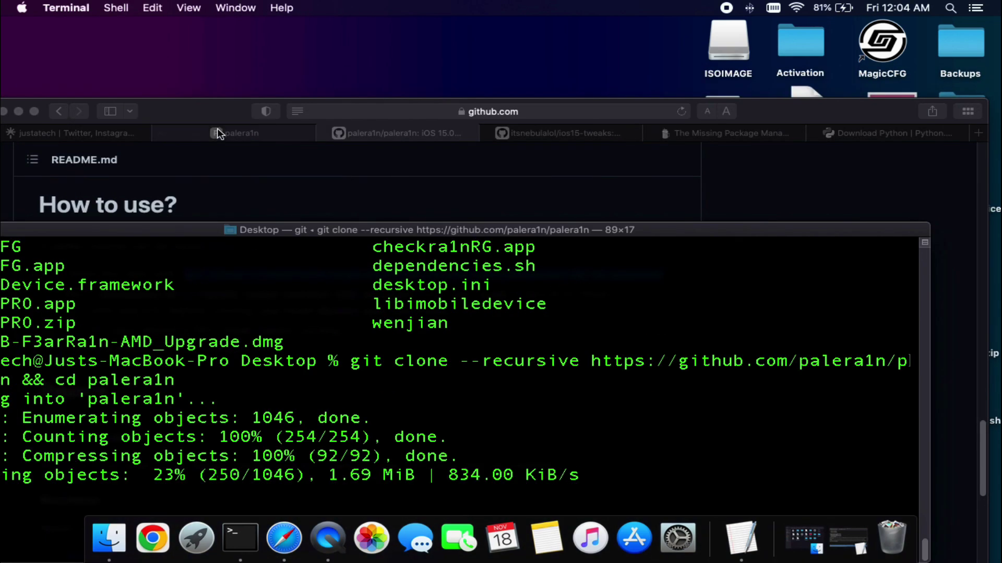
{"action": "left_click", "coordinate": [20, 111]}
{"action": "left_click_drag", "start_coordinate": [700, 233], "coordinate": [640, 255]}
{"action": "left_click_drag", "start_coordinate": [778, 202], "coordinate": [176, 64]}
{"action": "mouse_move", "coordinate": [115, 256]}
{"action": "left_mouse_down"}
{"action": "mouse_move", "coordinate": [230, 114]}
{"action": "mouse_move", "coordinate": [275, 129]}
{"action": "mouse_move", "coordinate": [253, 129]}
{"action": "left_mouse_up"}
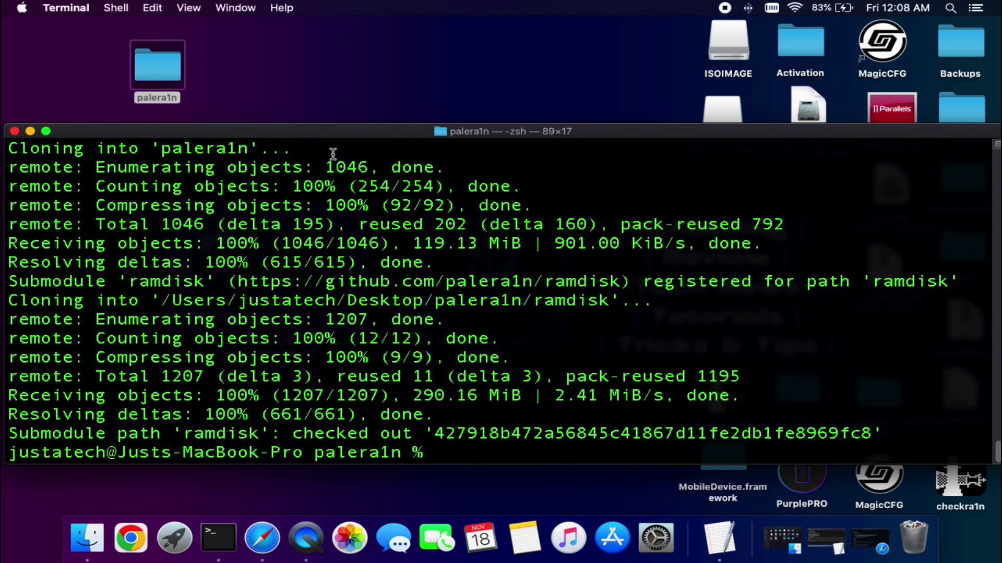
Examine the git clone output and the current palera1n directory prompt in Terminal
{"action": "left_click_drag", "start_coordinate": [427, 450], "coordinate": [173, 432]}
{"action": "left_click", "coordinate": [440, 448]}
{"action": "left_click_drag", "start_coordinate": [316, 457], "coordinate": [426, 456]}
{"action": "scroll", "coordinate": [373, 321], "scroll_direction": "up", "scroll_amount": 5}
{"action": "scroll", "coordinate": [192, 373], "scroll_direction": "down", "scroll_amount": 1}
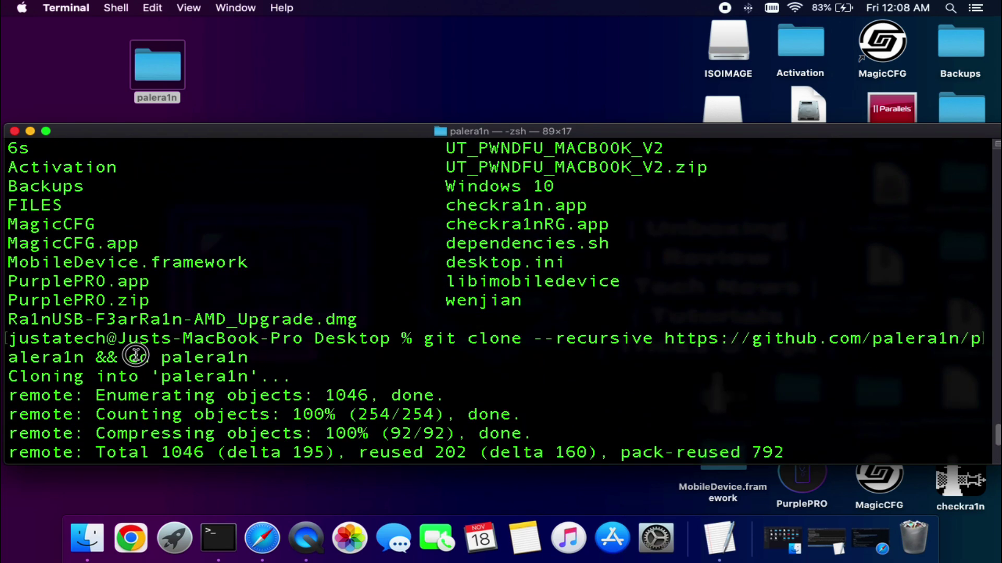
{"action": "left_click_drag", "start_coordinate": [136, 356], "coordinate": [250, 320]}
{"action": "scroll", "coordinate": [443, 455], "scroll_direction": "down", "scroll_amount": 4}
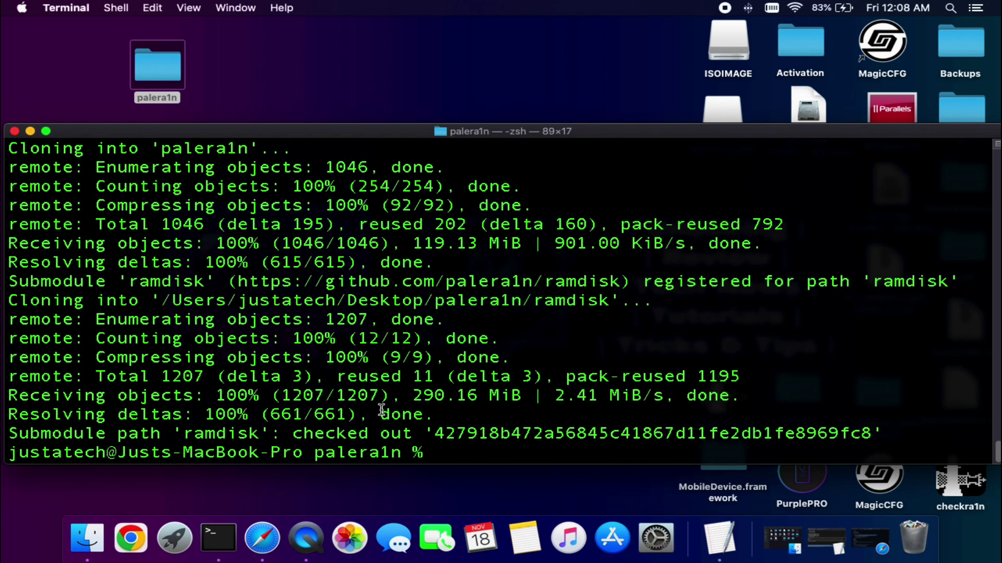
Move the Terminal up from palera1n to the Desktop directory with cd .. and list its contents with ls
{"action": "type", "text": ".."}
{"action": "key", "text": "Return"}
{"action": "key", "text": "Return"}
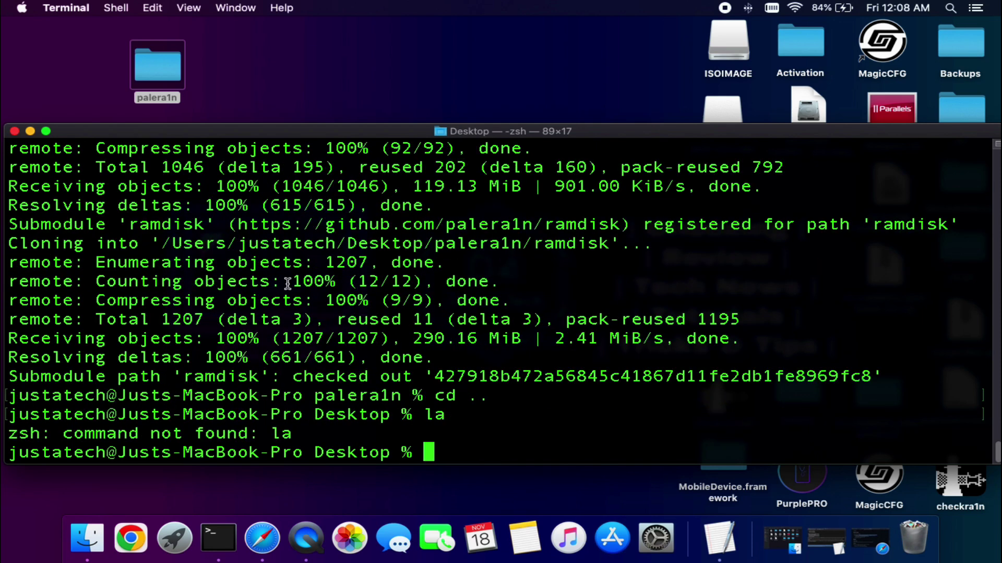
{"action": "key", "text": "BackSpace"}
{"action": "type", "text": "s"}
{"action": "key", "text": "Return"}
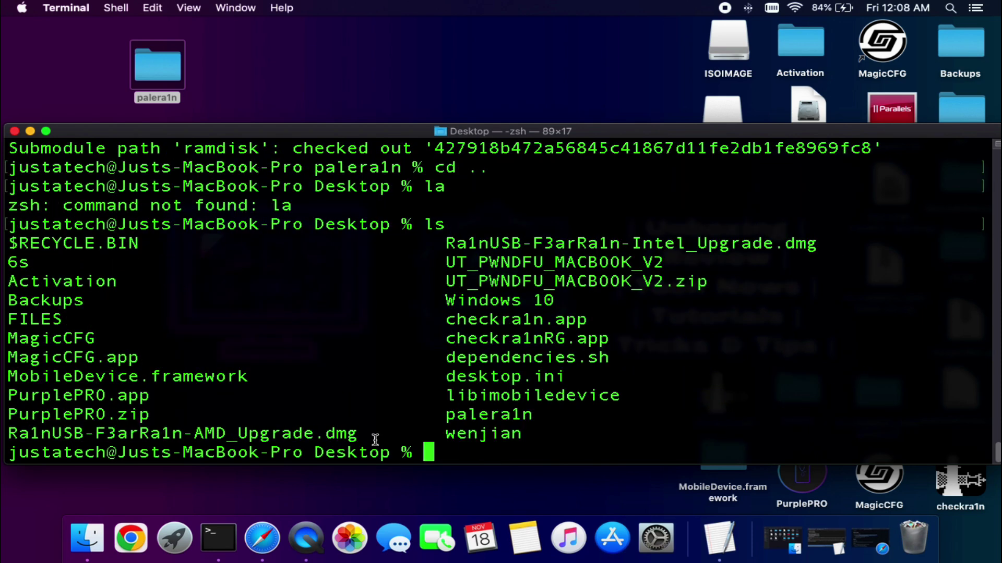
Change the Terminal directory from Desktop into the palera1n folder with cd palera1n
{"action": "type", "text": "cd"}
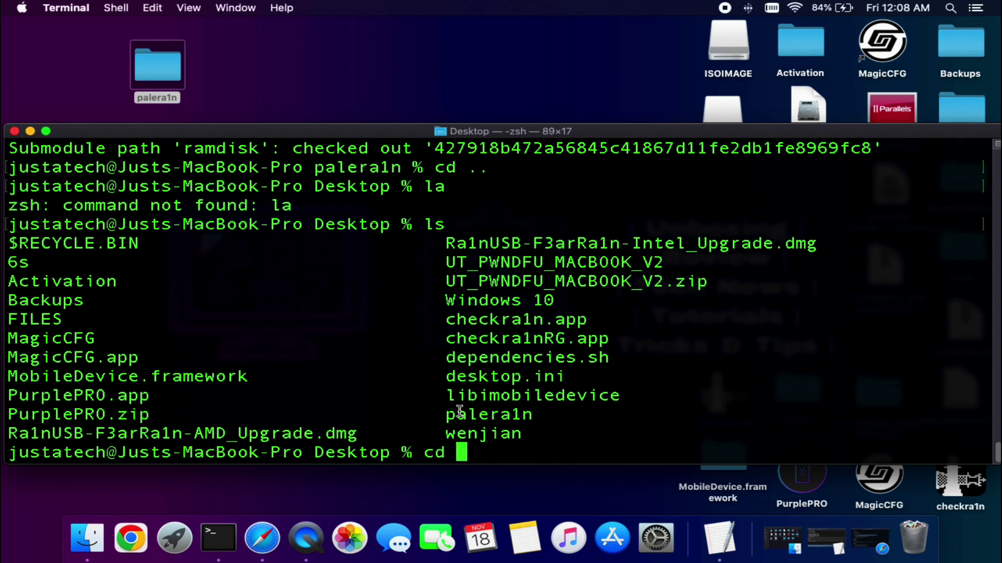
{"action": "double_click", "coordinate": [450, 416]}
{"action": "left_click", "coordinate": [490, 456]}
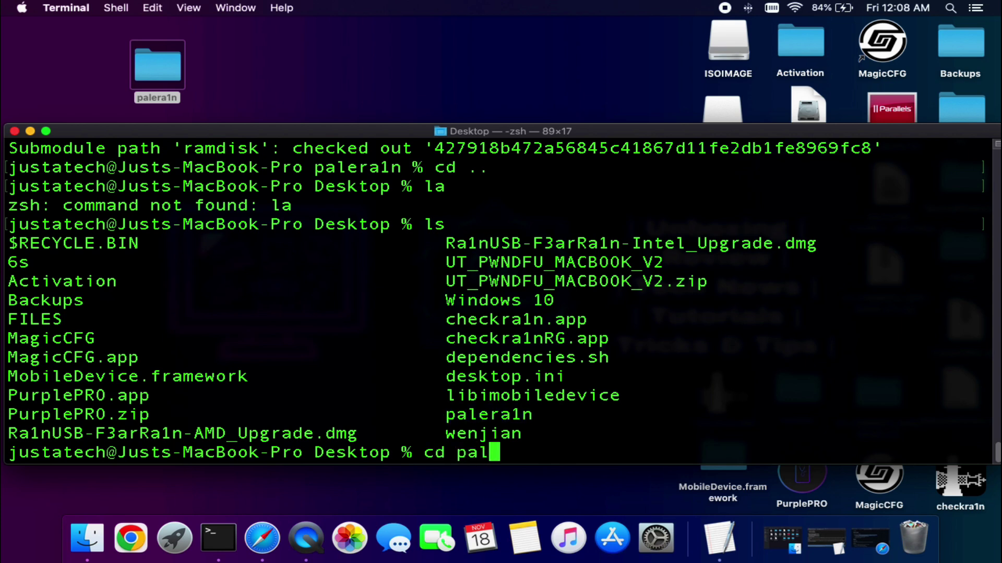
{"action": "type", "text": "palera1n"}
{"action": "key", "text": "Return"}
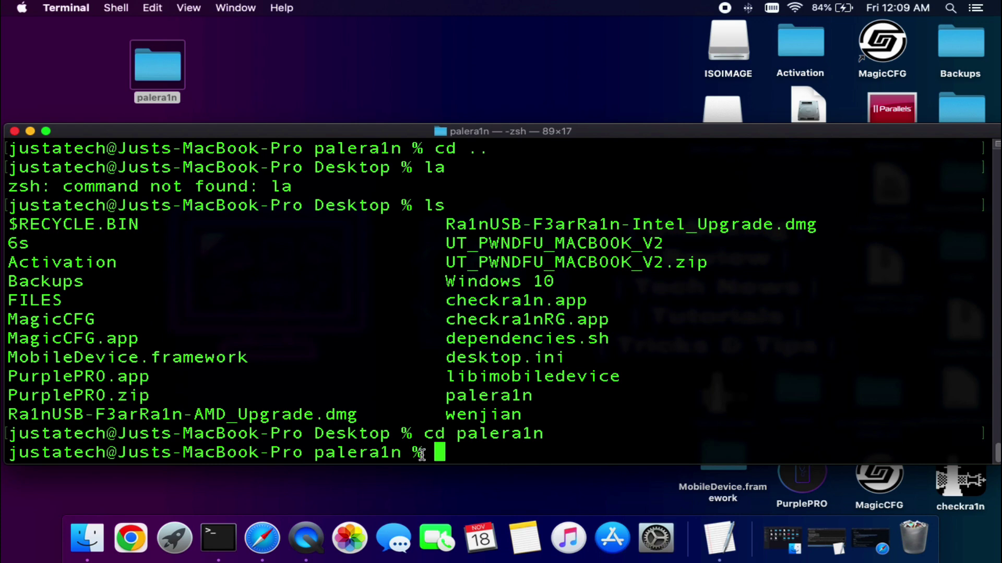
Run cd with the full path of the desktop's palera1n folder, list its contents with ls, and highlight the listed files
{"action": "type", "text": "cd"}
{"action": "left_click_drag", "start_coordinate": [157, 65], "coordinate": [637, 438]}
{"action": "key", "text": "Return"}
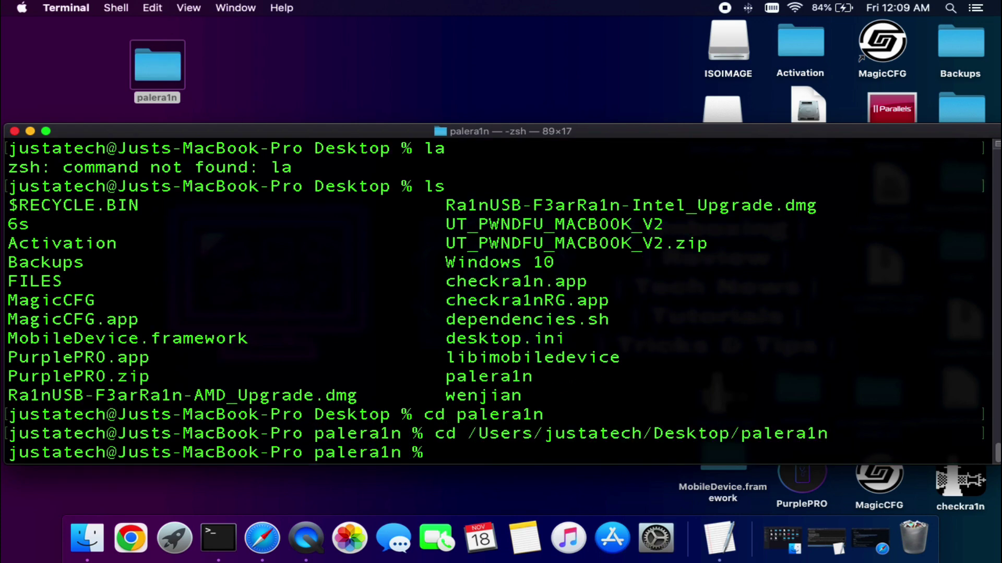
{"action": "double_click", "coordinate": [364, 457]}
{"action": "type", "text": "ls"}
{"action": "key", "text": "Return"}
{"action": "left_click_drag", "start_coordinate": [499, 438], "coordinate": [16, 412]}
Open the desktop's palera1n folder in Finder, skim its README.md in TextEdit, and close the file
{"action": "double_click", "coordinate": [157, 66]}
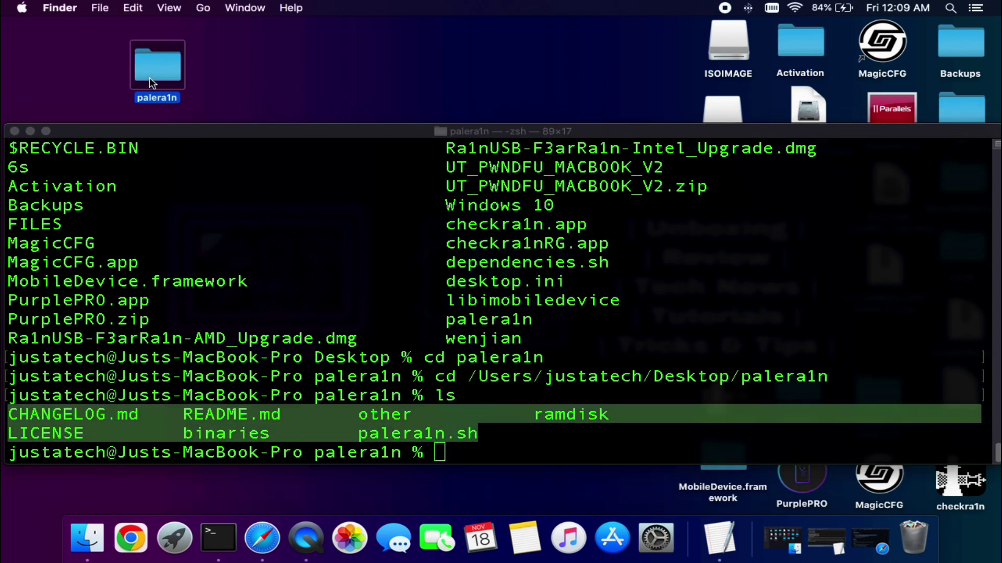
{"action": "left_click", "coordinate": [752, 146]}
{"action": "double_click", "coordinate": [494, 223]}
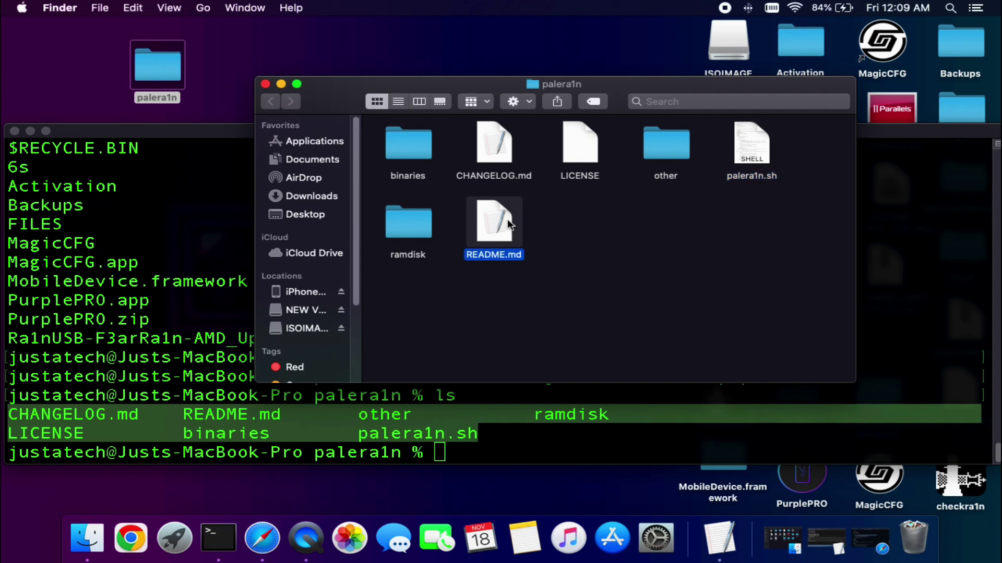
{"action": "scroll", "coordinate": [330, 174], "scroll_direction": "down", "scroll_amount": 15}
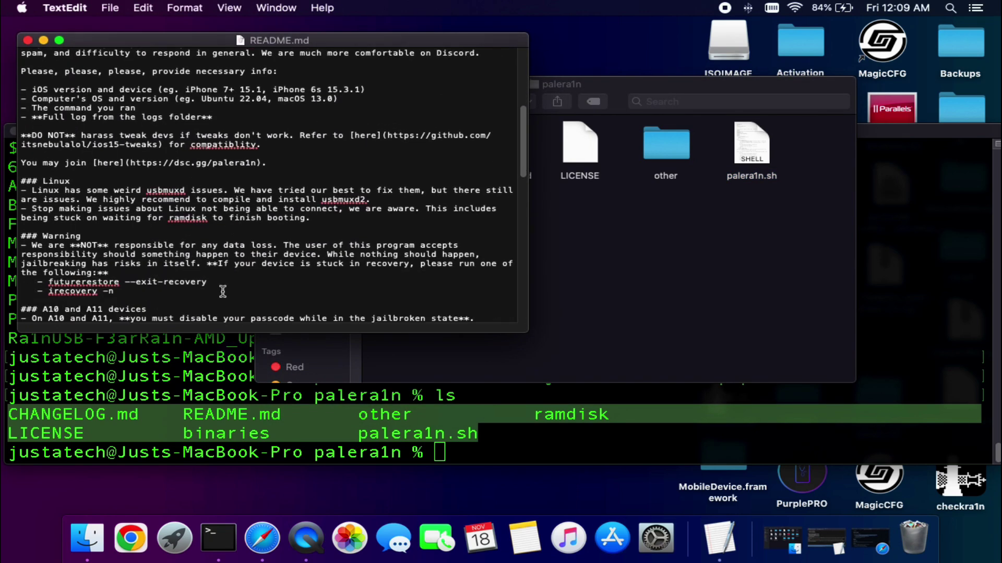
{"action": "left_click", "coordinate": [28, 41]}
Look through the ramdisk folder and its shsh subfolder, and return to the palera1n folder
{"action": "double_click", "coordinate": [408, 219]}
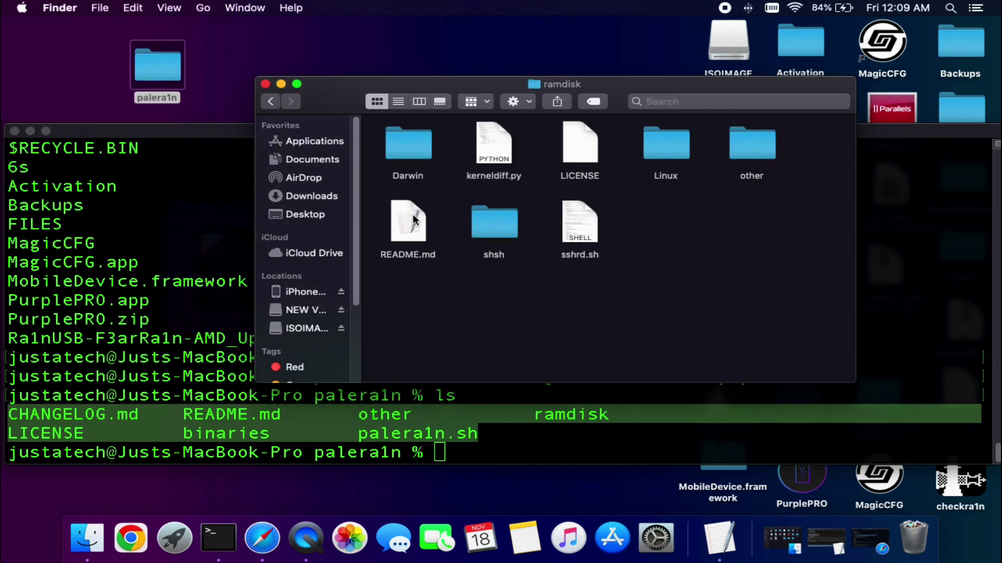
{"action": "left_click", "coordinate": [494, 215]}
{"action": "double_click", "coordinate": [478, 220]}
{"action": "left_click", "coordinate": [271, 101]}
{"action": "left_click", "coordinate": [270, 101]}
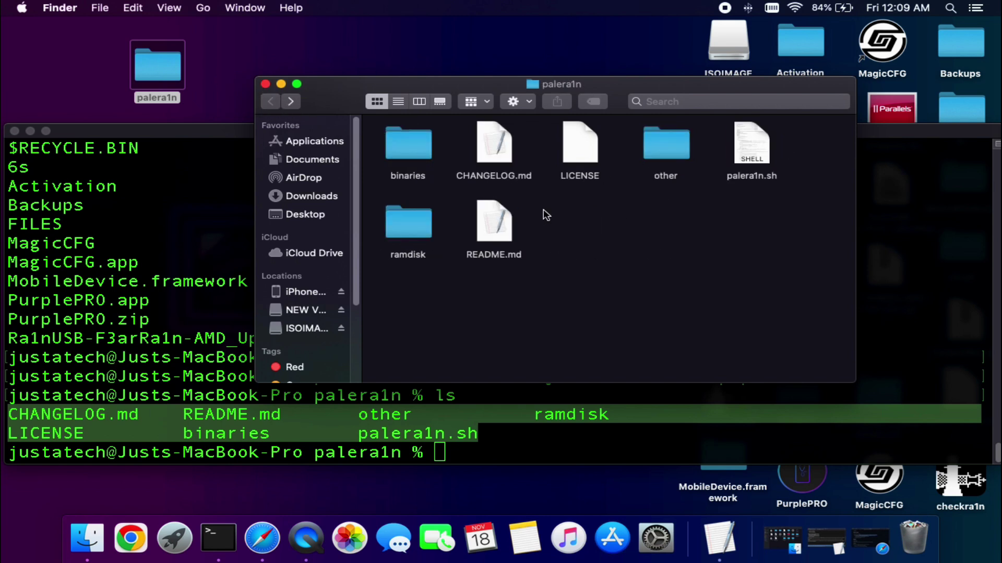
Inspect the tools in the Darwin subfolder of binaries, close the Finder window, and clear the Terminal selection
{"action": "double_click", "coordinate": [404, 142]}
{"action": "left_click", "coordinate": [410, 142]}
{"action": "double_click", "coordinate": [410, 142]}
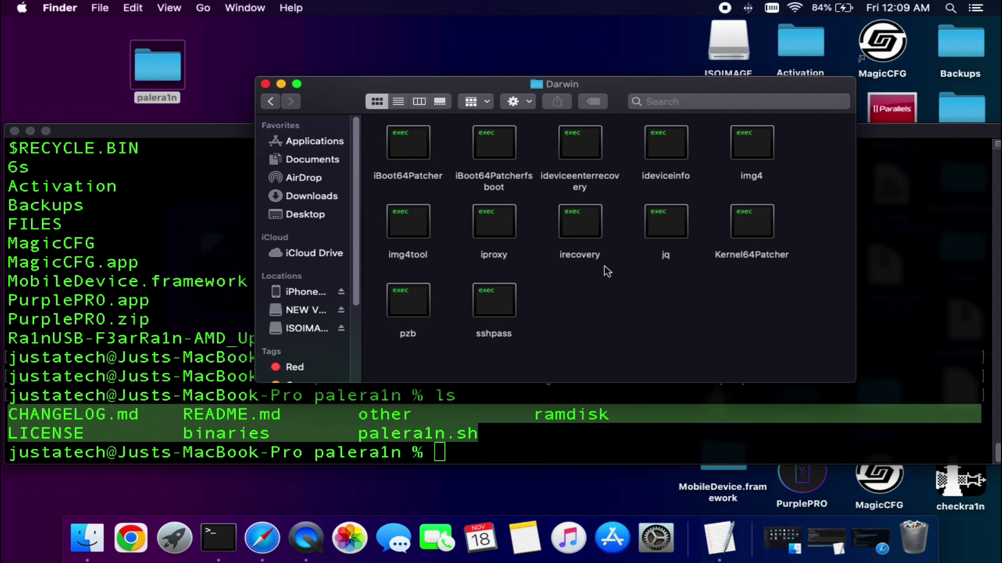
{"action": "left_click", "coordinate": [272, 102]}
{"action": "left_click", "coordinate": [271, 102]}
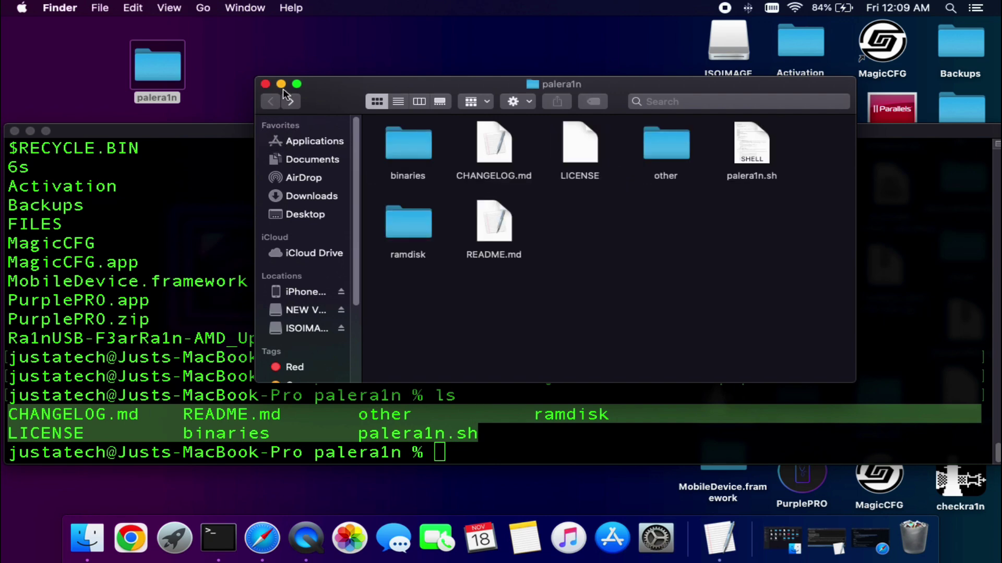
{"action": "left_click", "coordinate": [265, 84]}
{"action": "left_click", "coordinate": [487, 443]}
Copy ./palera1n.sh --tweaks from the README's How to use section in Safari and paste it at the Terminal prompt
{"action": "left_click", "coordinate": [255, 500]}
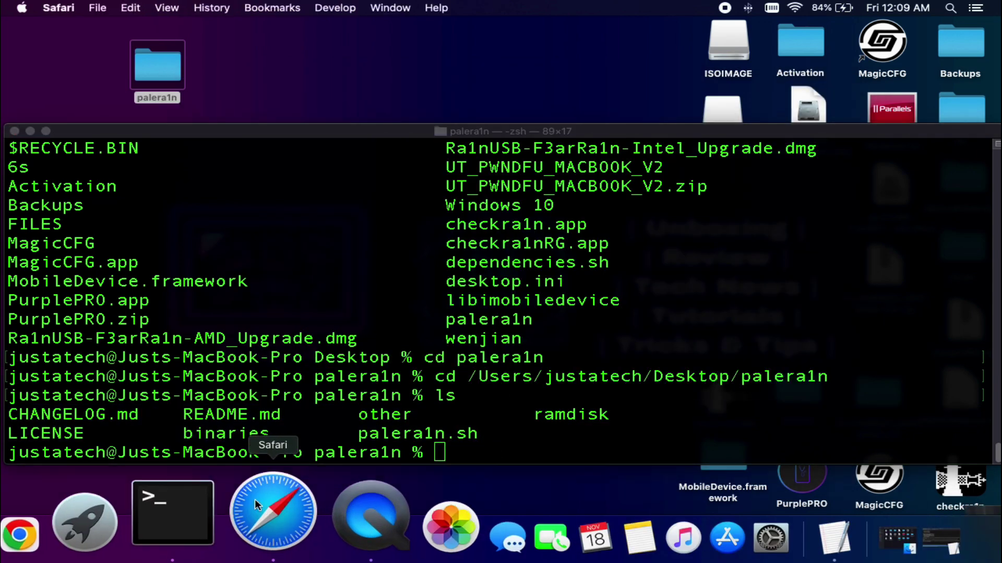
{"action": "left_click_drag", "start_coordinate": [100, 290], "coordinate": [605, 293]}
{"action": "left_click", "coordinate": [467, 310]}
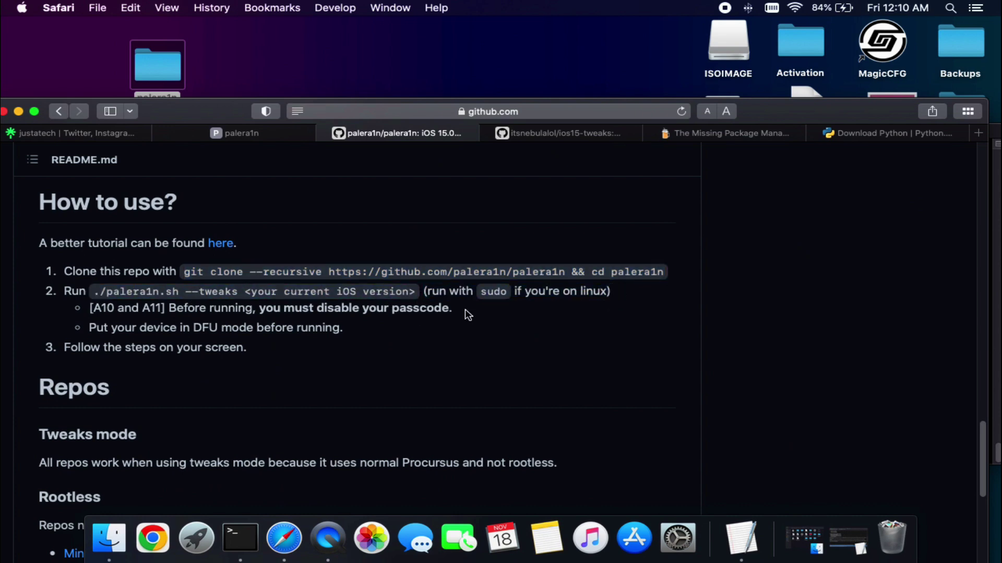
{"action": "left_click_drag", "start_coordinate": [94, 293], "coordinate": [242, 290]}
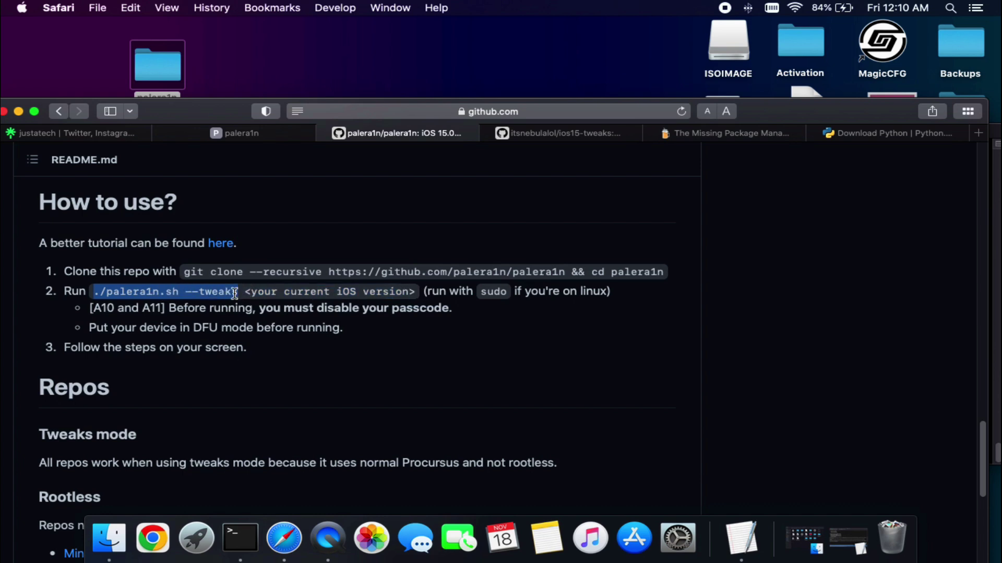
{"action": "right_click", "coordinate": [219, 293]}
{"action": "left_click", "coordinate": [238, 334]}
{"action": "left_click", "coordinate": [246, 527]}
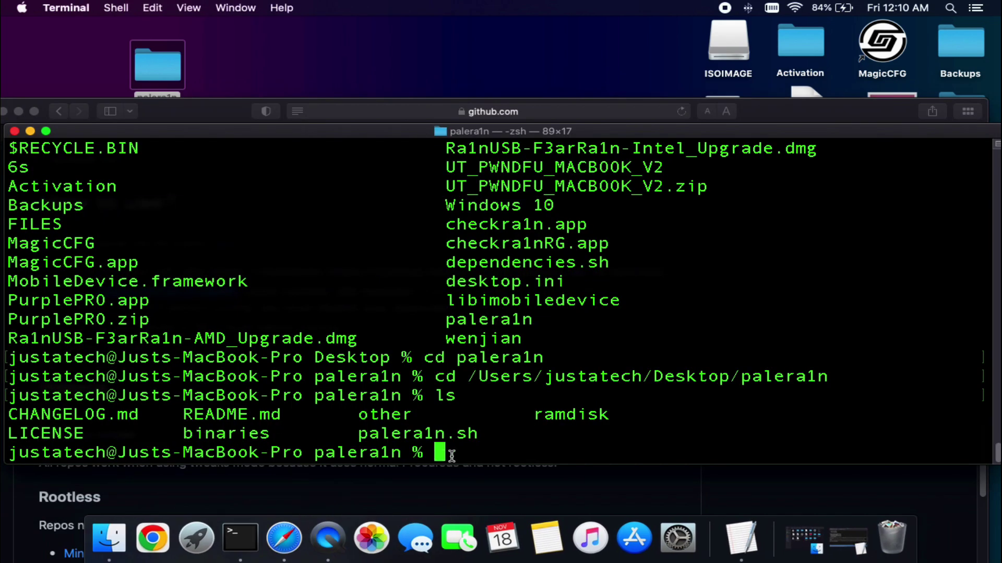
{"action": "right_click", "coordinate": [453, 412]}
{"action": "left_click", "coordinate": [485, 432]}
{"action": "key", "text": "BackSpace"}
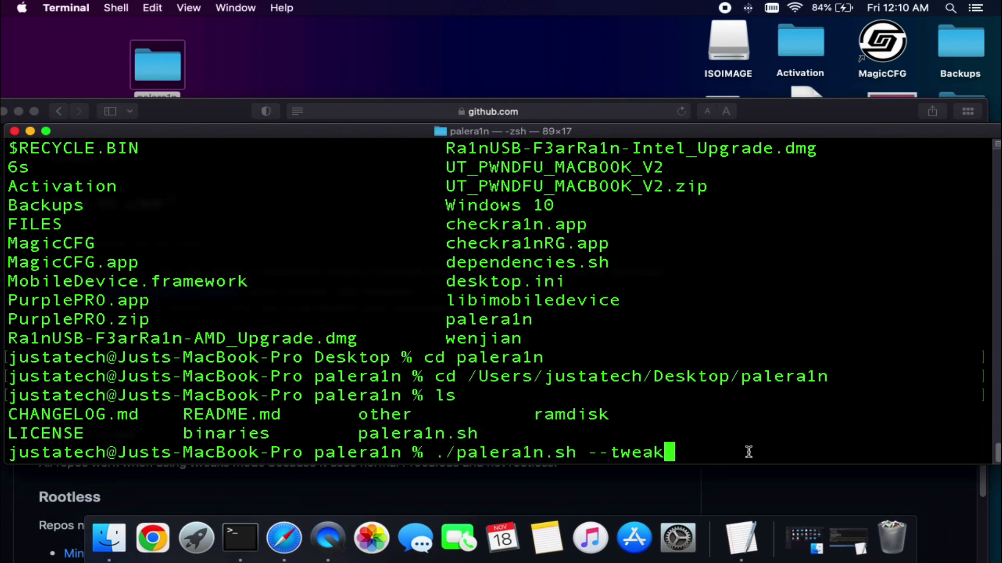
Review the <your current iOS version> argument of the run command in Safari's README, and minimize Safari
{"action": "left_click", "coordinate": [284, 538]}
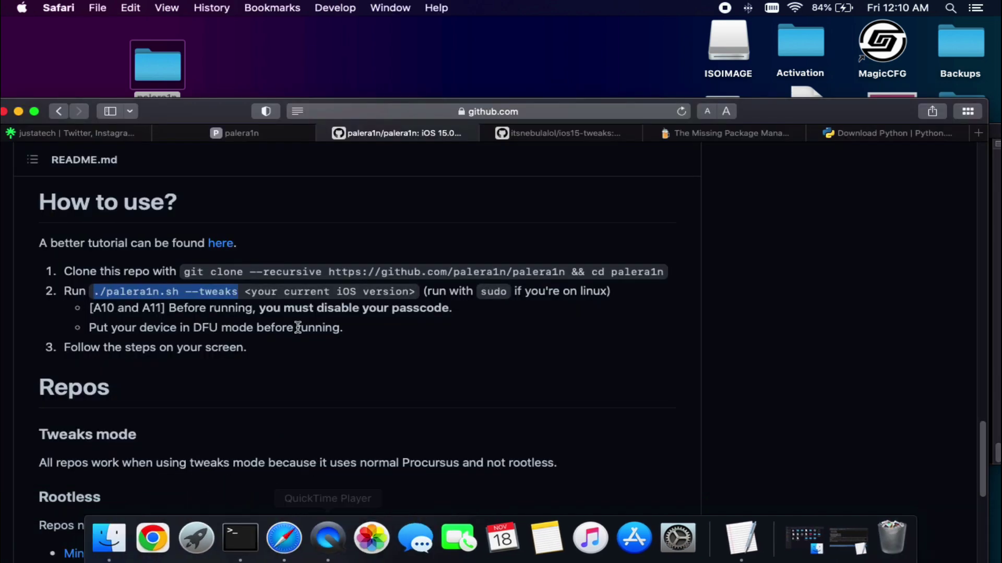
{"action": "left_click_drag", "start_coordinate": [244, 291], "coordinate": [417, 291]}
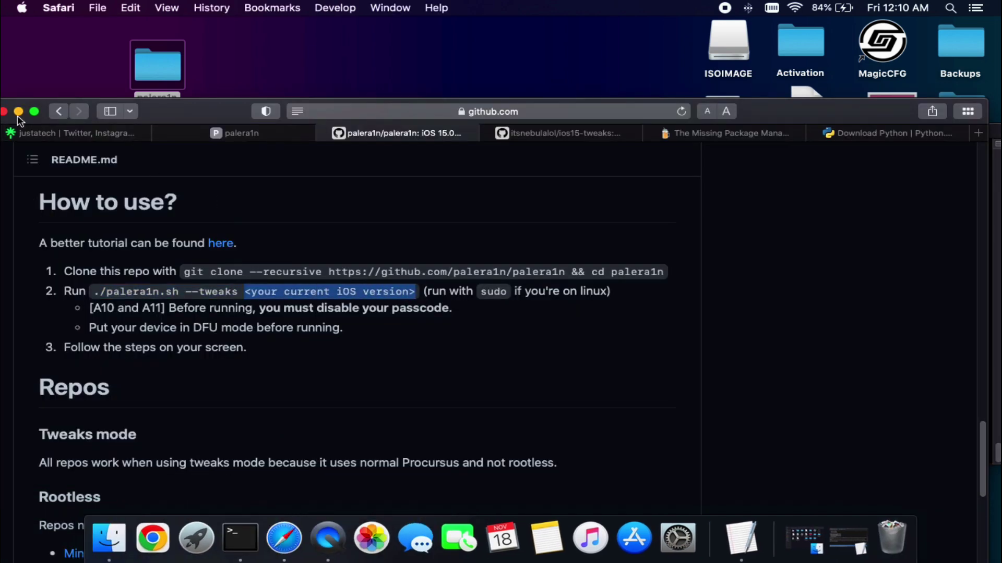
{"action": "left_click", "coordinate": [19, 111]}
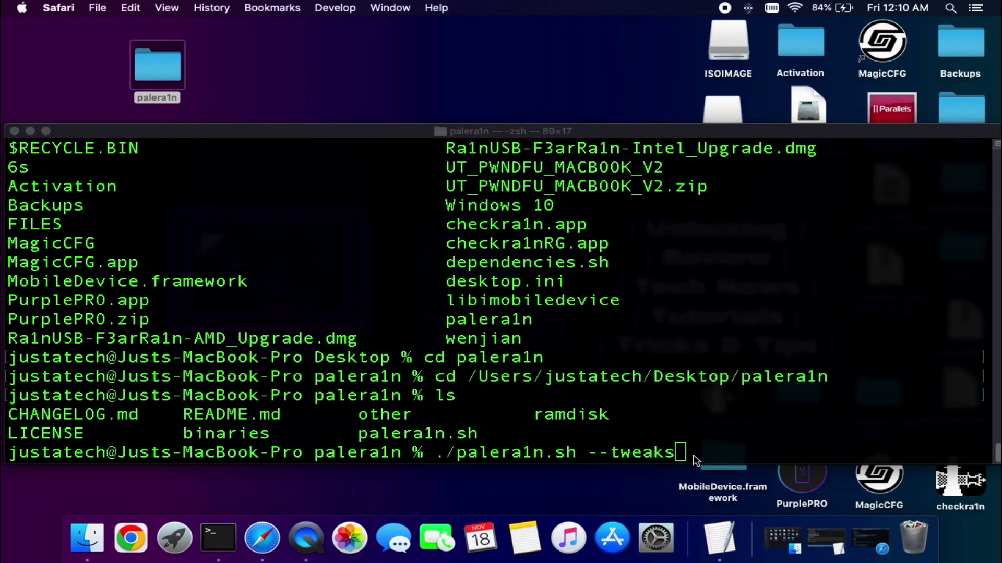
Shift the Terminal window left and narrow it to 71 columns to uncover the desktop icons
{"action": "left_click_drag", "start_coordinate": [801, 133], "coordinate": [731, 127]}
{"action": "left_click_drag", "start_coordinate": [932, 209], "coordinate": [736, 213]}
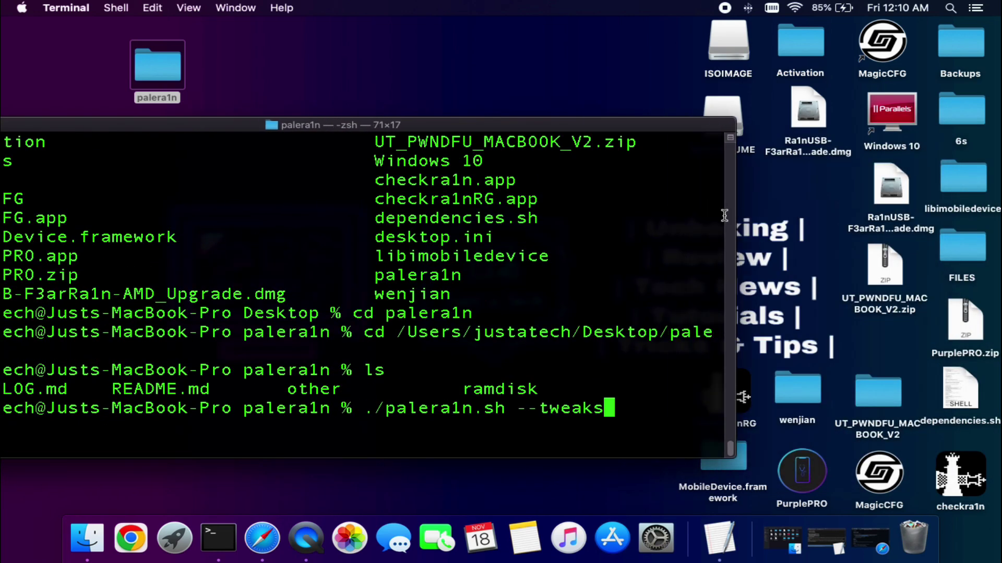
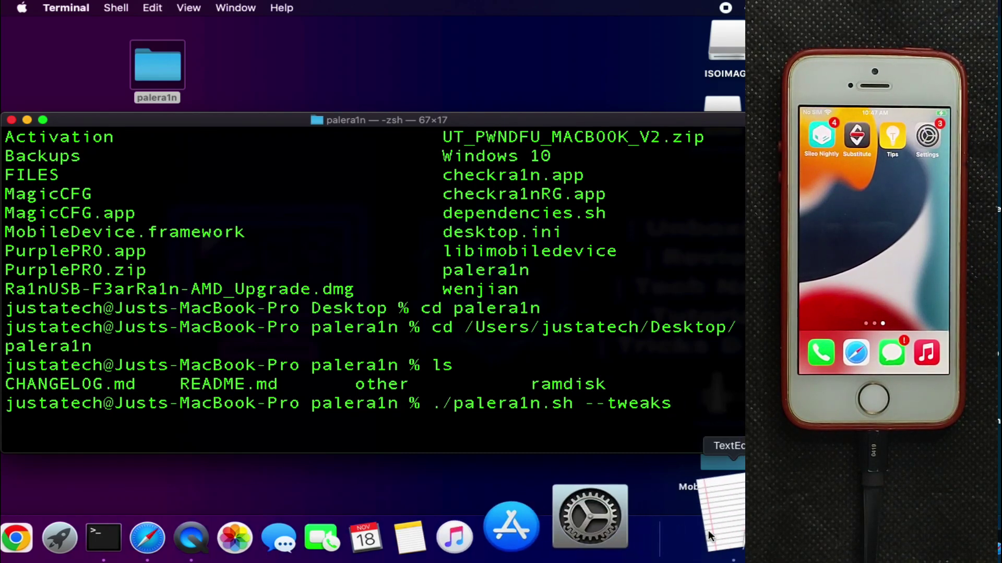
Switch to the palera1n mac document in TextEdit and paste the copied Applying the jailbreak instructions below the Warning section
{"action": "left_click", "coordinate": [720, 516]}
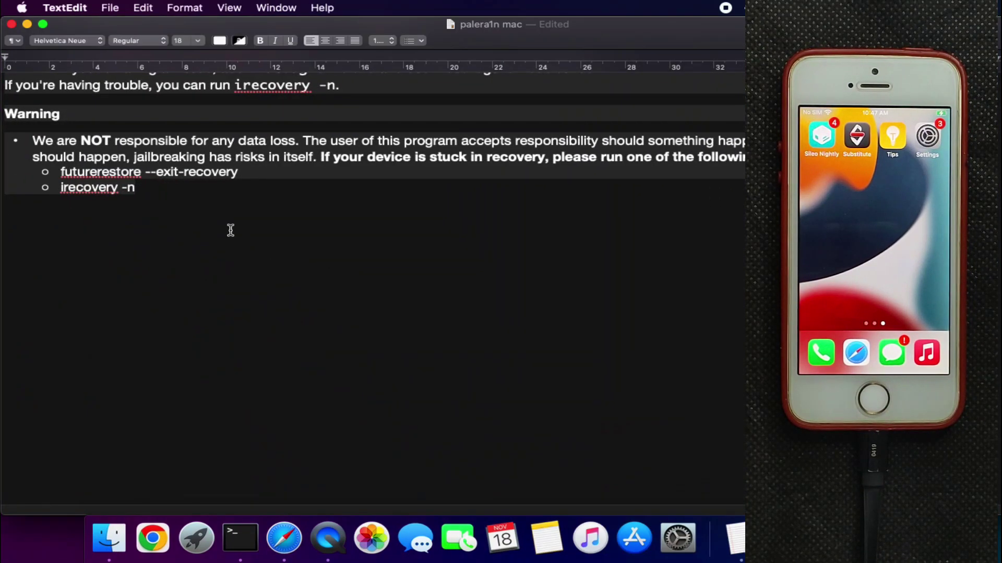
{"action": "right_click", "coordinate": [29, 277]}
{"action": "left_click", "coordinate": [57, 307]}
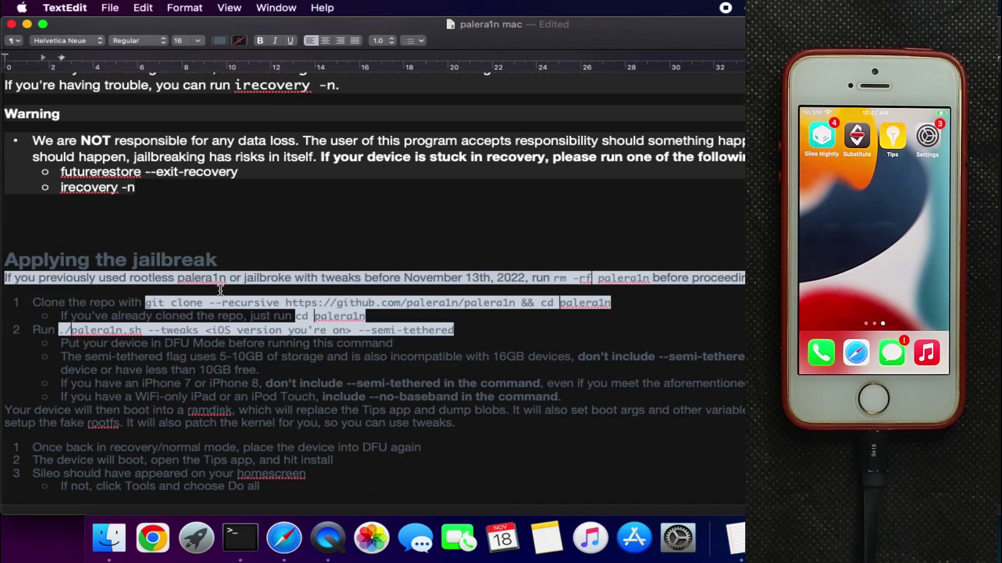
Review the clone and run commands under Applying the jailbreak, including the iOS version argument and the --semi-tethered flag
{"action": "scroll", "coordinate": [230, 295], "scroll_direction": "down", "scroll_amount": 1}
{"action": "scroll", "coordinate": [230, 295], "scroll_direction": "down", "scroll_amount": 1}
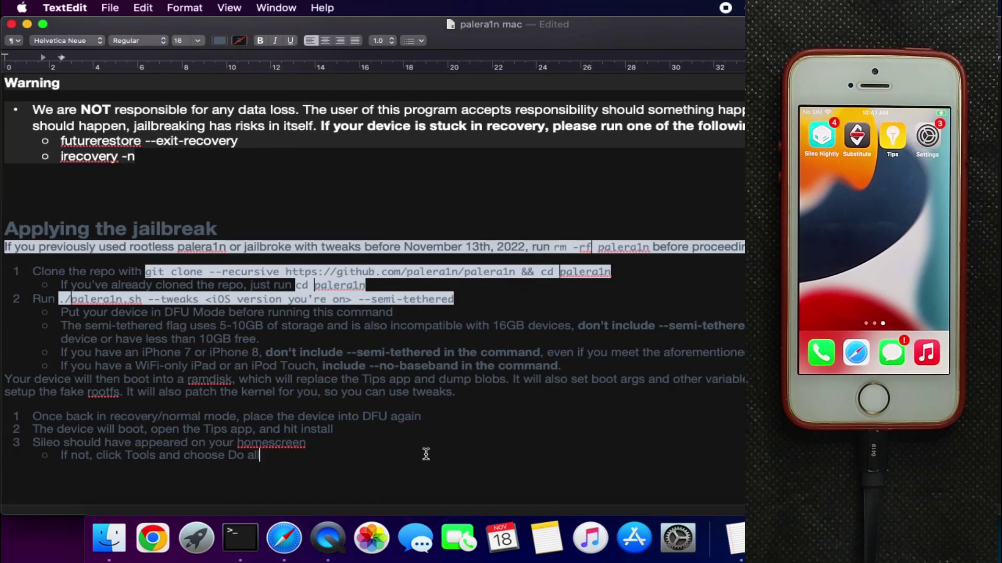
{"action": "scroll", "coordinate": [369, 316], "scroll_direction": "down", "scroll_amount": 1}
{"action": "left_click_drag", "start_coordinate": [144, 267], "coordinate": [385, 290]}
{"action": "left_click", "coordinate": [385, 290]}
{"action": "left_click_drag", "start_coordinate": [55, 294], "coordinate": [327, 296]}
{"action": "left_click", "coordinate": [232, 295]}
{"action": "left_click_drag", "start_coordinate": [454, 294], "coordinate": [342, 295]}
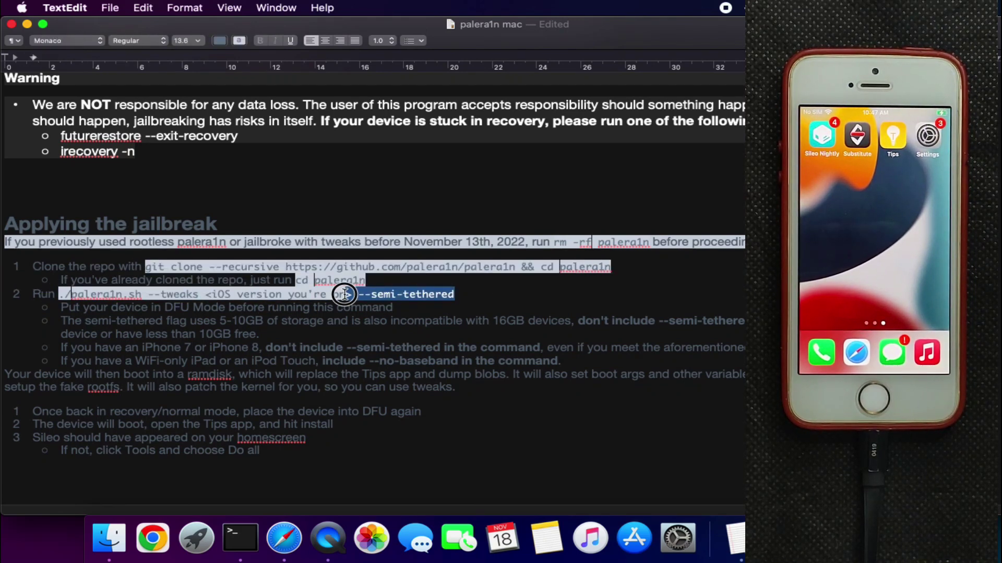
Switch to Terminal and append the iOS version 15.5 to the ./palera1n.sh --tweaks command
{"action": "left_click", "coordinate": [241, 536]}
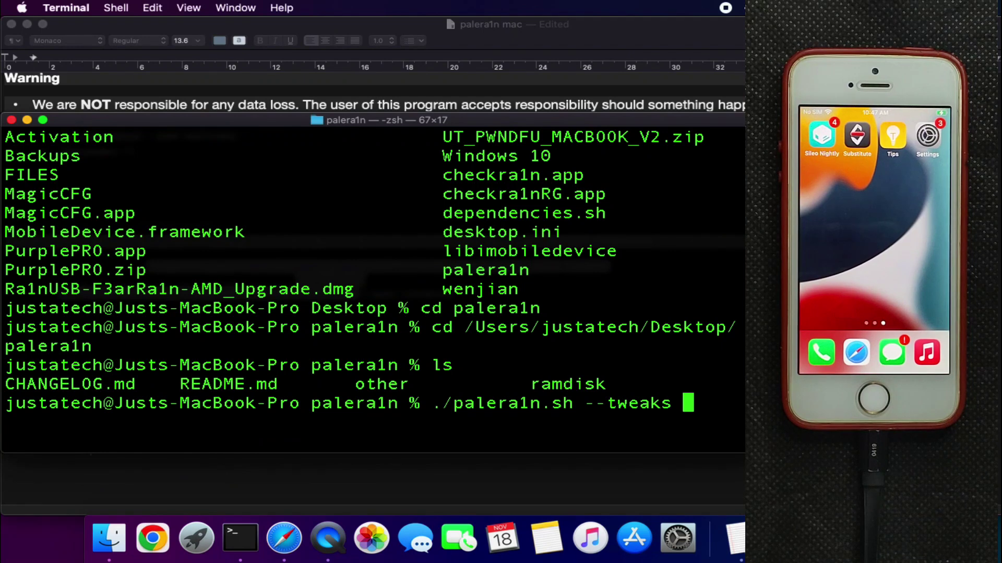
{"action": "type", "text": "15.5"}
{"action": "key", "text": "Return"}
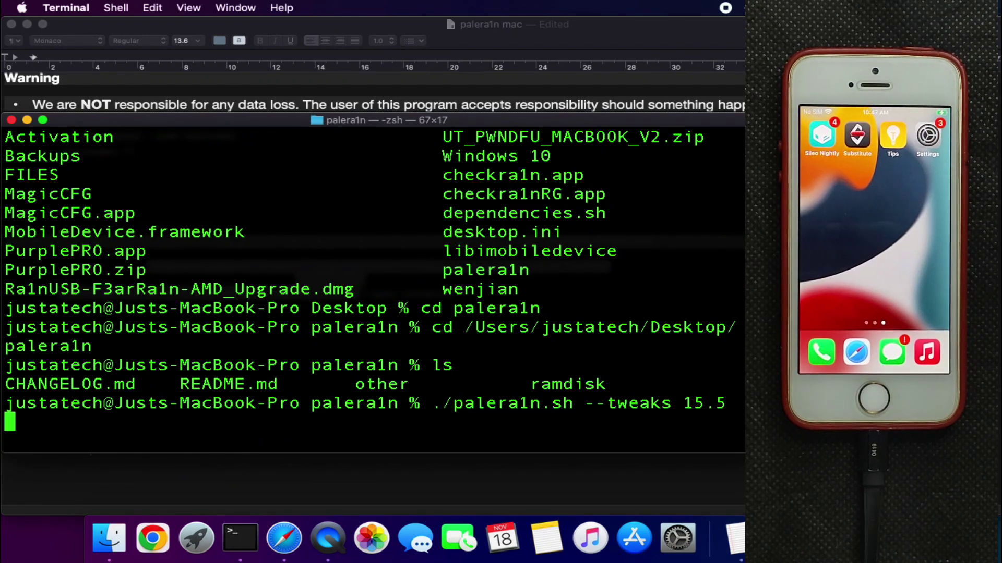
Review the TextEdit notes on DFU mode, --semi-tethered storage limits, iPhone 7 and 8 exceptions, and the --no-baseband option
{"action": "left_click", "coordinate": [301, 35]}
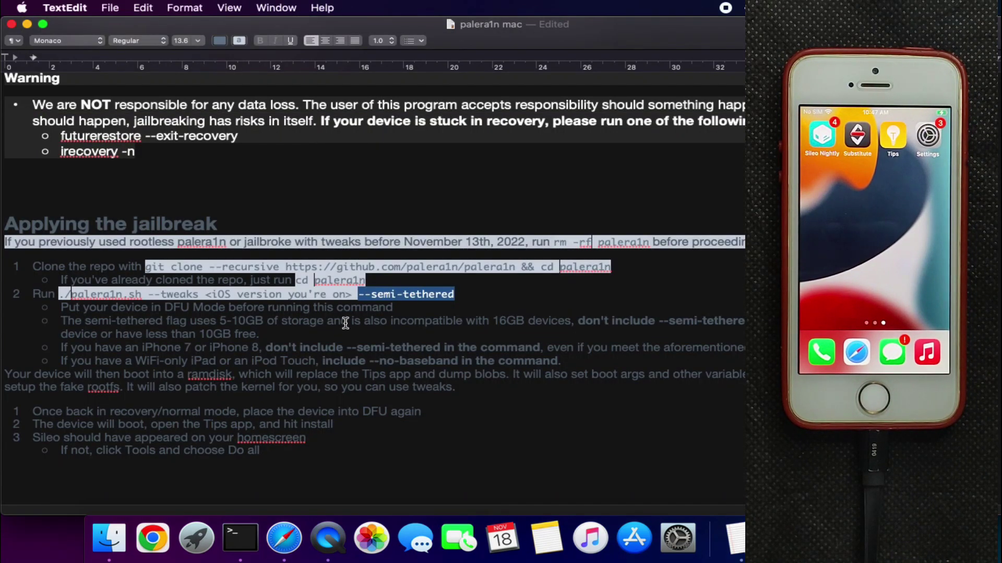
{"action": "left_click_drag", "start_coordinate": [60, 310], "coordinate": [405, 312]}
{"action": "left_click", "coordinate": [220, 322]}
{"action": "left_click_drag", "start_coordinate": [220, 322], "coordinate": [279, 321]}
{"action": "left_click_drag", "start_coordinate": [498, 323], "coordinate": [744, 324]}
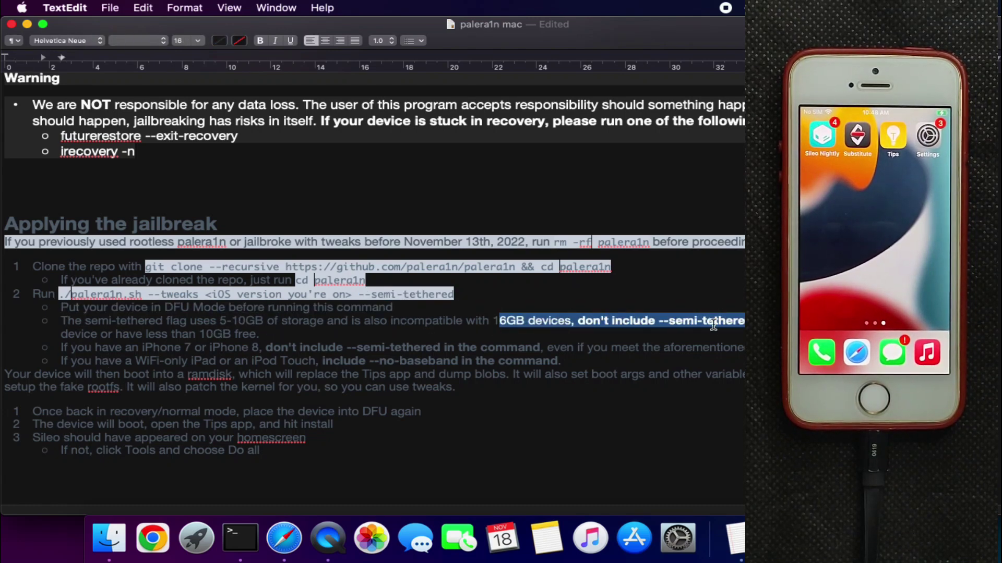
{"action": "left_click", "coordinate": [710, 324]}
{"action": "left_click_drag", "start_coordinate": [275, 341], "coordinate": [730, 349]}
{"action": "left_click", "coordinate": [327, 356]}
{"action": "left_click_drag", "start_coordinate": [52, 361], "coordinate": [560, 361]}
{"action": "left_click", "coordinate": [94, 361]}
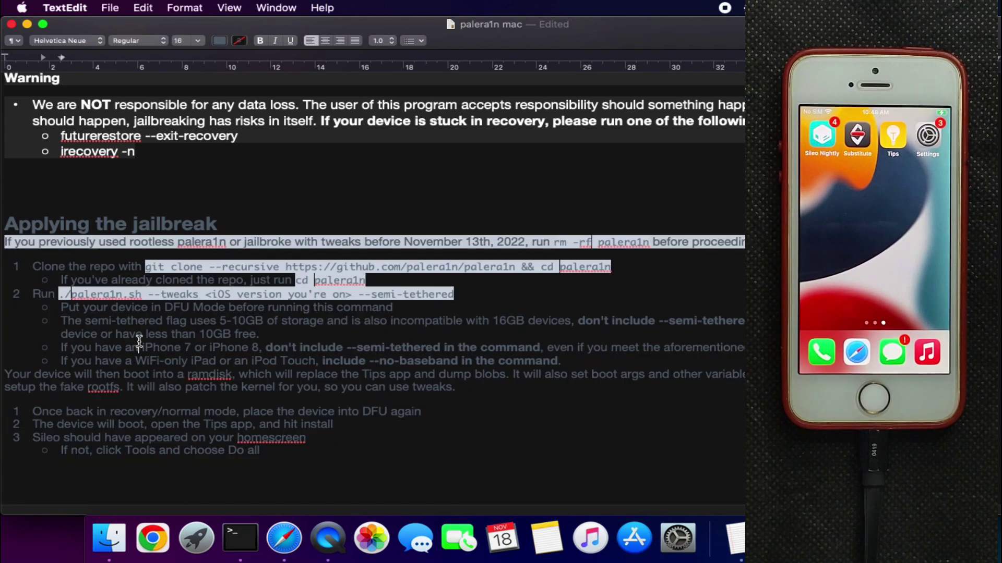
Minimize the palera1n mac document and return to the ./palera1n.sh --tweaks 15.5 command in Terminal
{"action": "left_click", "coordinate": [28, 25]}
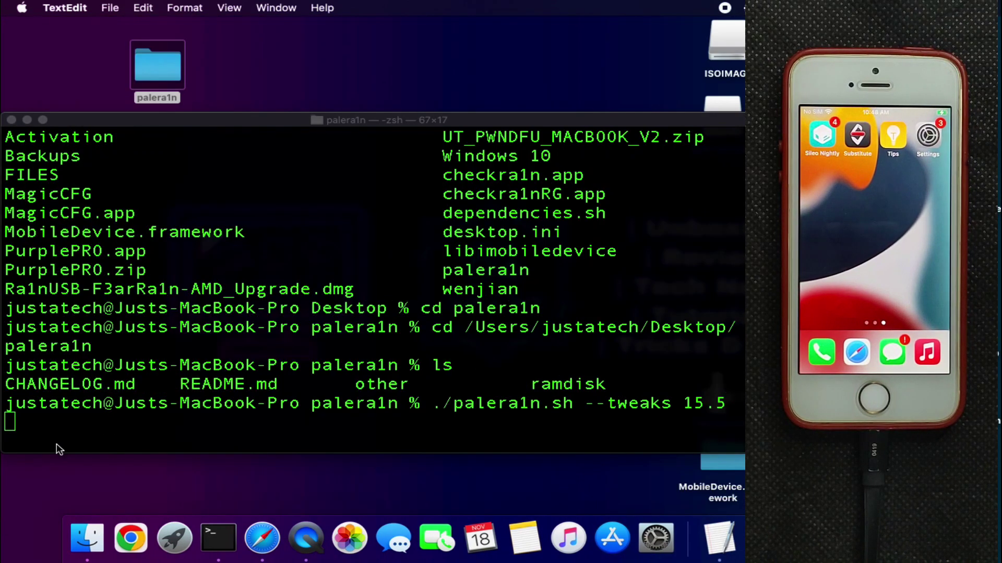
{"action": "left_click", "coordinate": [40, 423]}
{"action": "scroll", "coordinate": [37, 417], "scroll_direction": "up", "scroll_amount": 1}
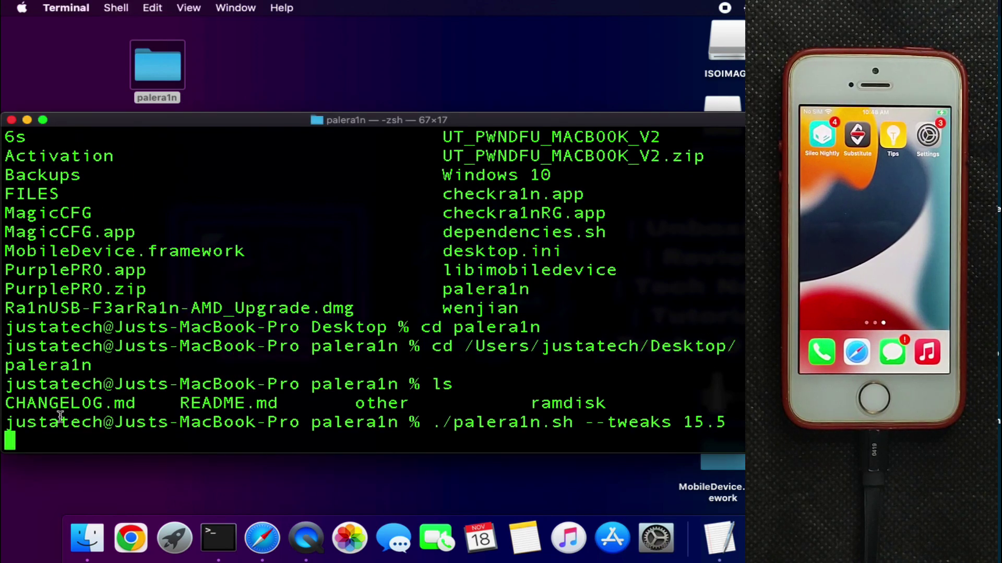
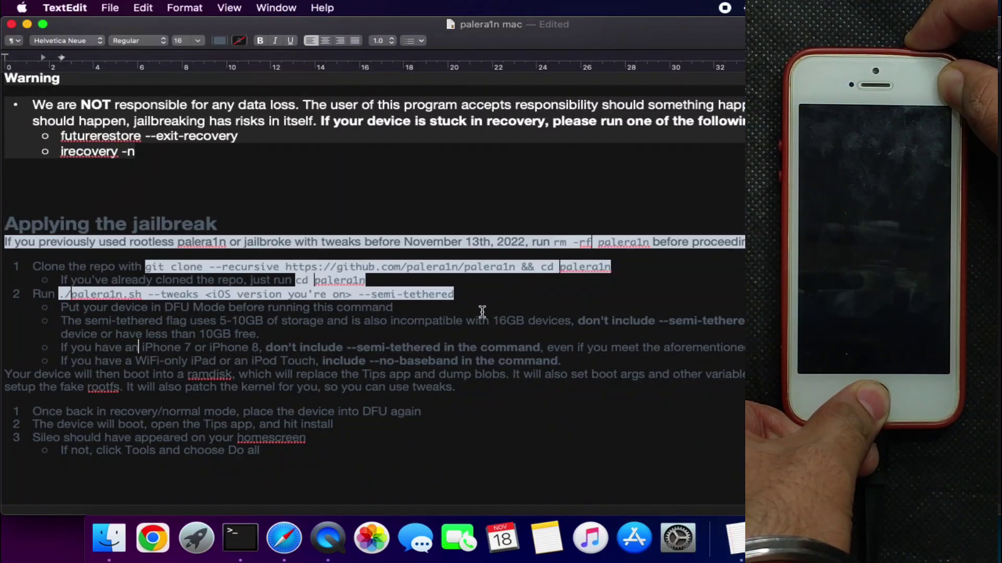
Take the --semi-tethered flag from the TextEdit notes, add it to the Terminal command, and run ./palera1n.sh --tweaks 15.5 --semi-tethered
{"action": "left_click_drag", "start_coordinate": [59, 294], "coordinate": [453, 295]}
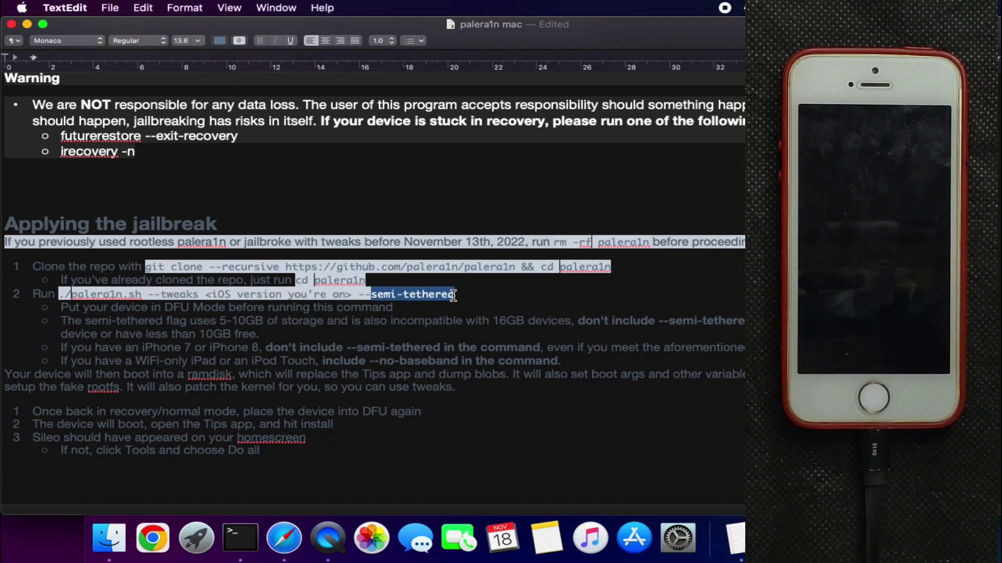
{"action": "left_click", "coordinate": [27, 24]}
{"action": "left_click", "coordinate": [193, 415]}
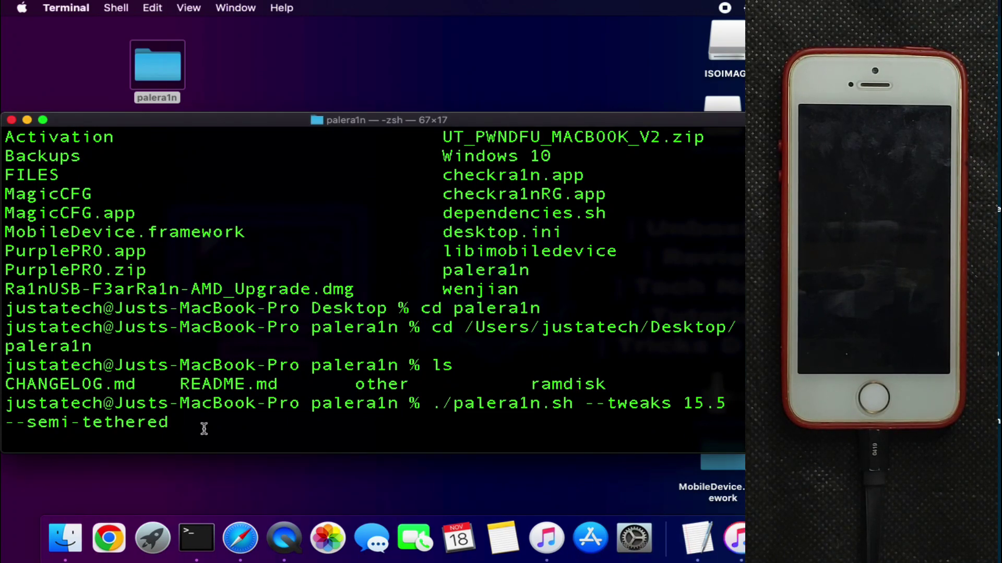
{"action": "key", "text": "Return"}
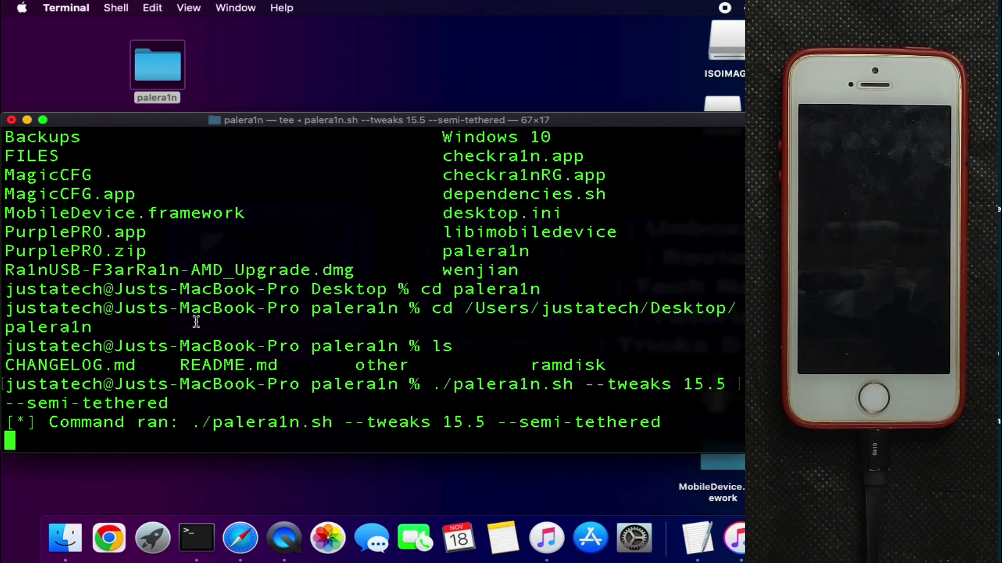
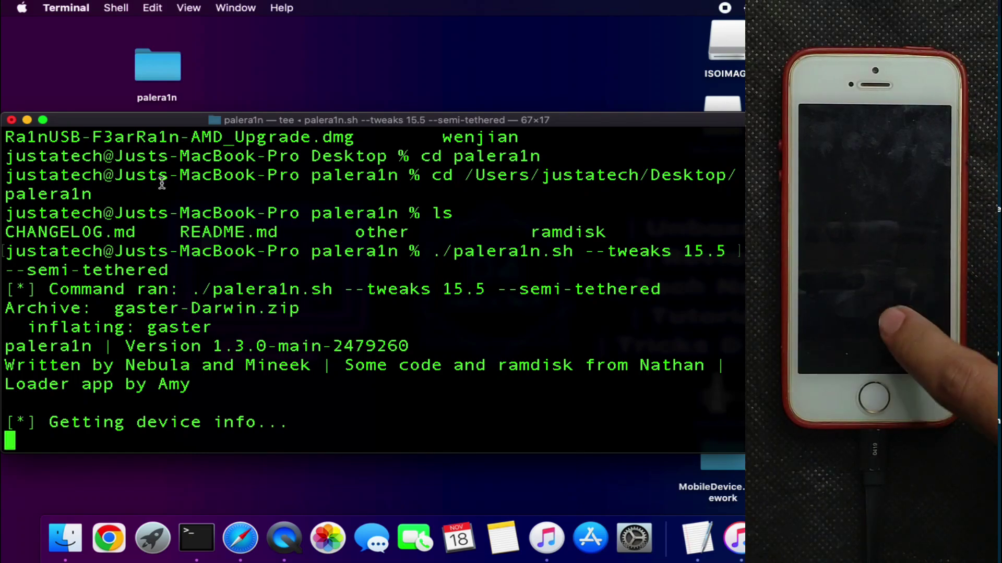
Enlarge the Terminal window to fill the available desktop space while the palera1n script runs
{"action": "double_click", "coordinate": [106, 119]}
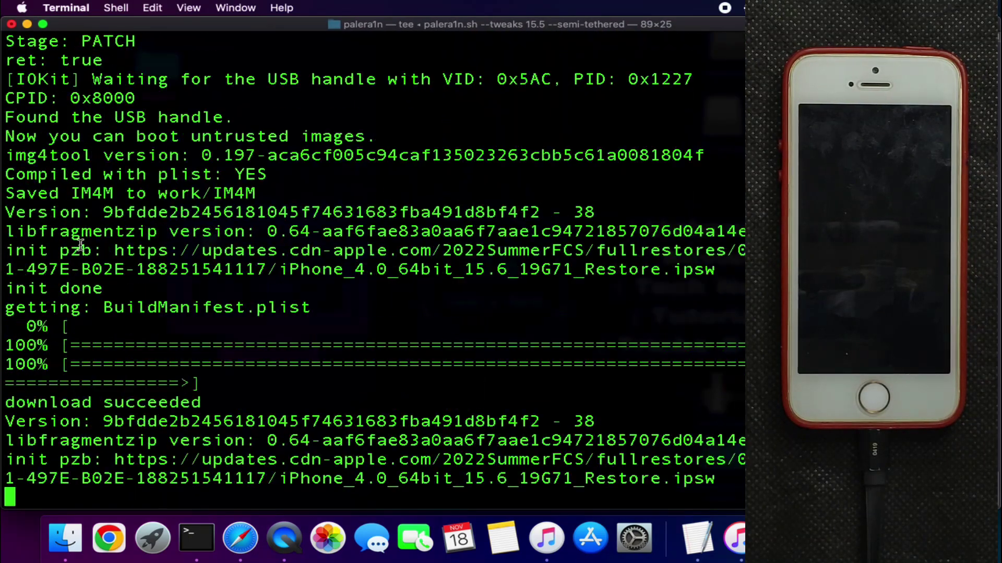
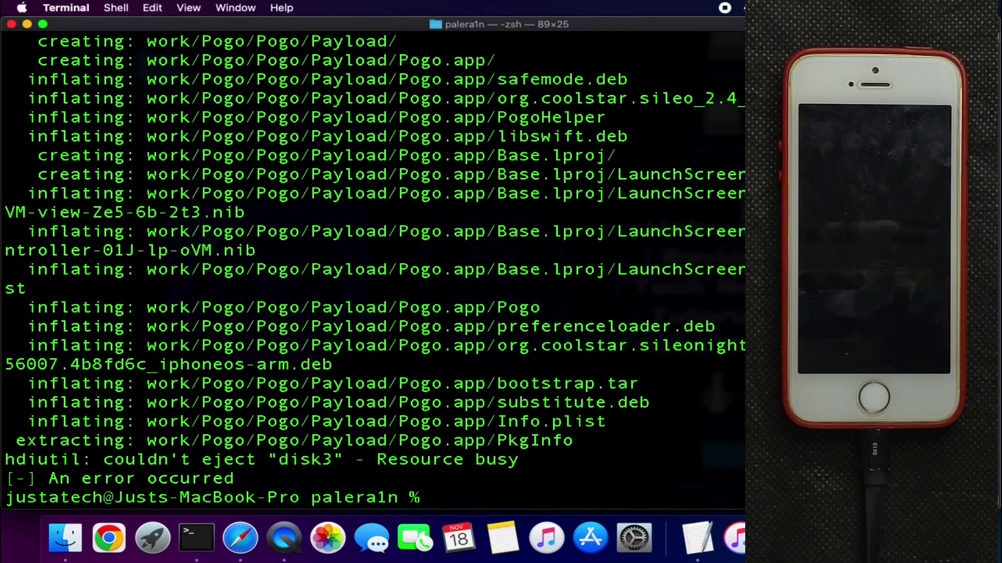
Rerun the script without the semi-tethered option, using the command sudo ./palera1n.sh --tweaks 15.5
{"action": "left_click_drag", "start_coordinate": [523, 465], "coordinate": [186, 454]}
{"action": "left_click", "coordinate": [450, 497]}
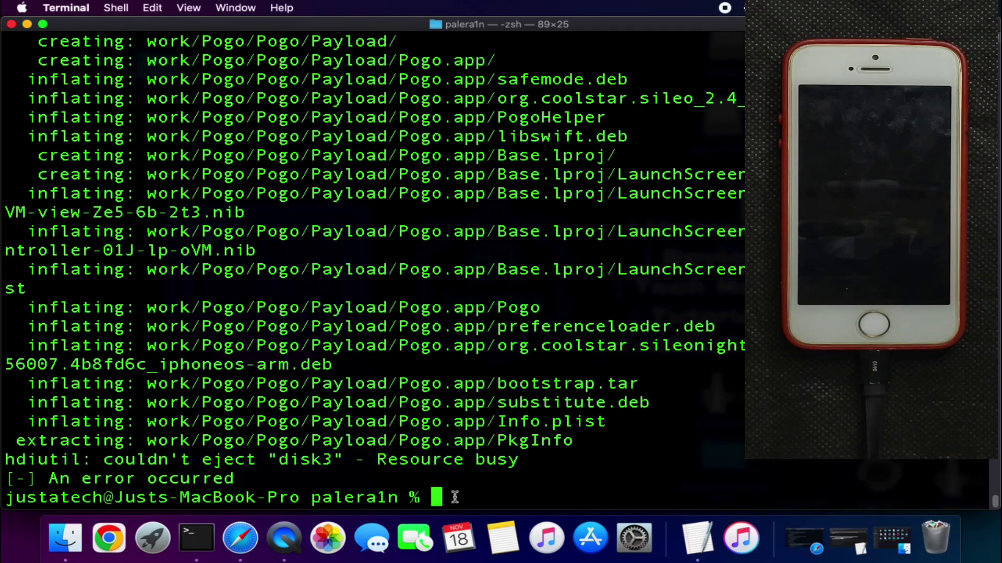
{"action": "key", "text": "Up"}
{"action": "key", "text": "BackSpace"}
{"action": "key", "text": "BackSpace"}
{"action": "key", "text": "BackSpace"}
{"action": "key", "text": "BackSpace"}
{"action": "key", "text": "BackSpace"}
{"action": "key", "text": "BackSpace"}
{"action": "key", "text": "BackSpace"}
{"action": "key", "text": "BackSpace"}
{"action": "key", "text": "BackSpace"}
{"action": "key", "text": "BackSpace"}
{"action": "key", "text": "BackSpace"}
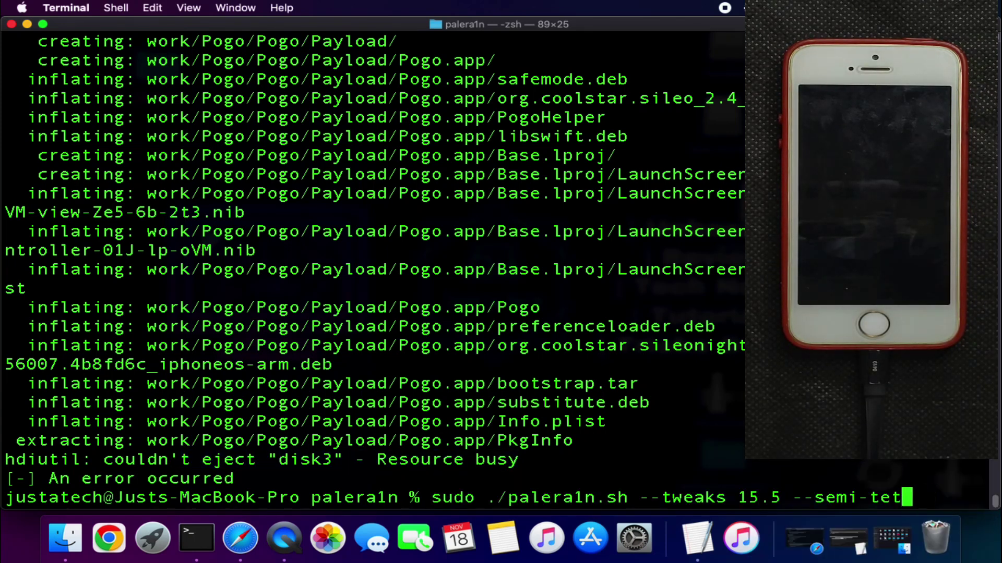
{"action": "key", "text": "BackSpace"}
{"action": "key", "text": "BackSpace"}
{"action": "key", "text": "BackSpace"}
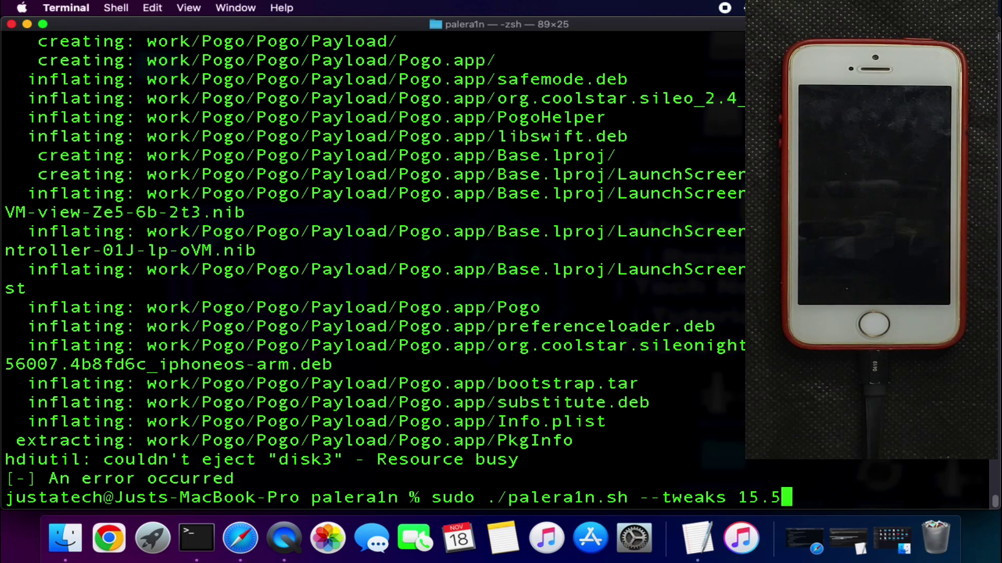
{"action": "key", "text": "Return"}
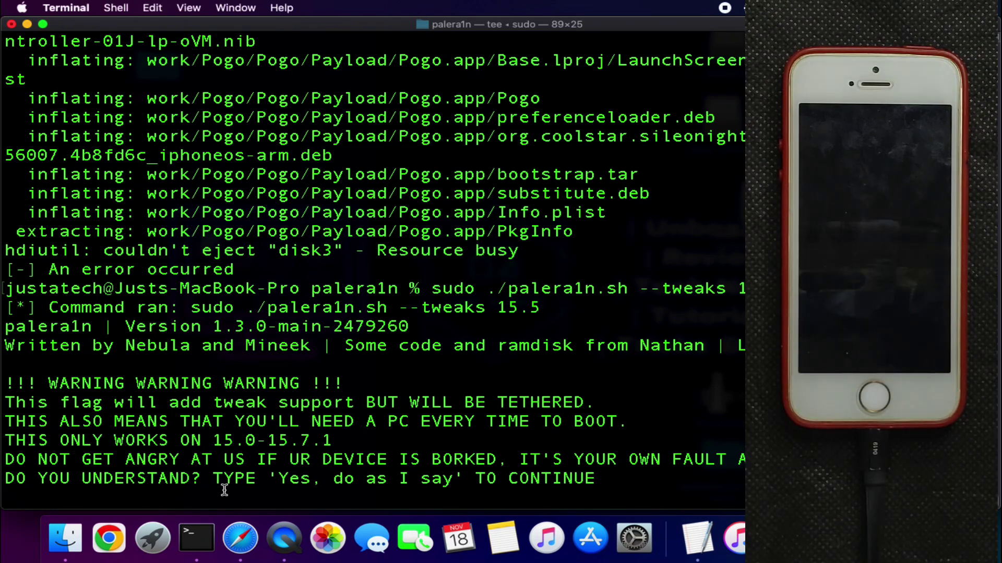
Accept the script's tethered tweak-support warning by entering the confirmation phrase "Yes, do as I say"
{"action": "type", "text": "Yes"}
{"action": "key", "text": "Return"}
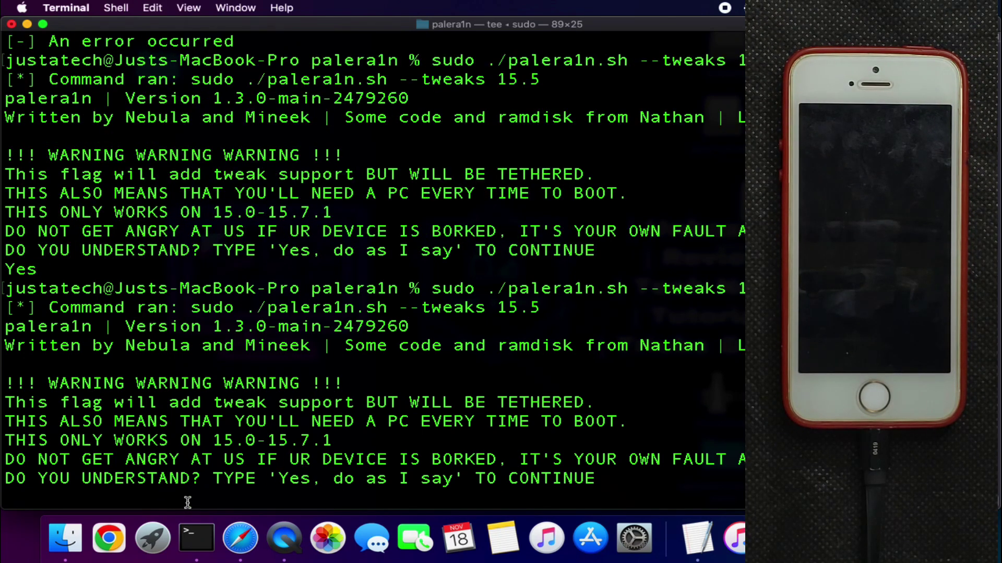
{"action": "type", "text": "Yes, do"}
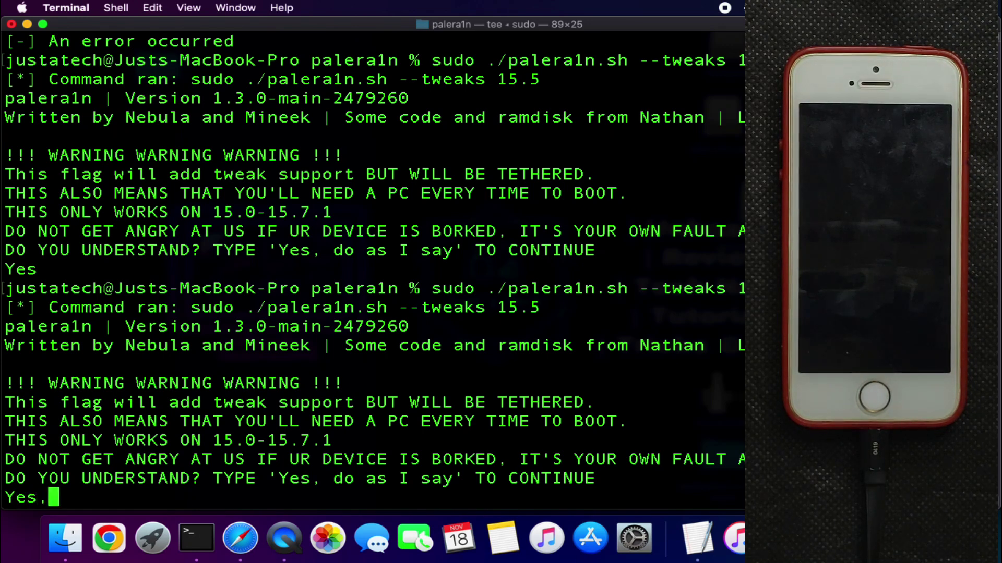